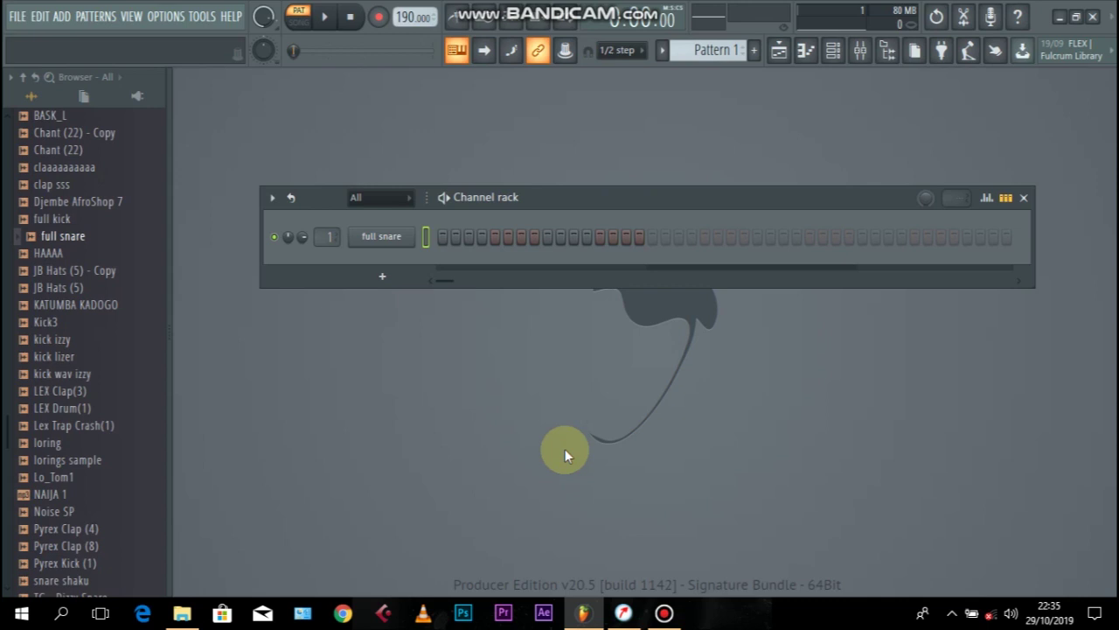
# Move the Channel rack lower in the workspace and view the available snap options.
pyautogui.moveTo(615, 191); pyautogui.dragTo(609, 250)
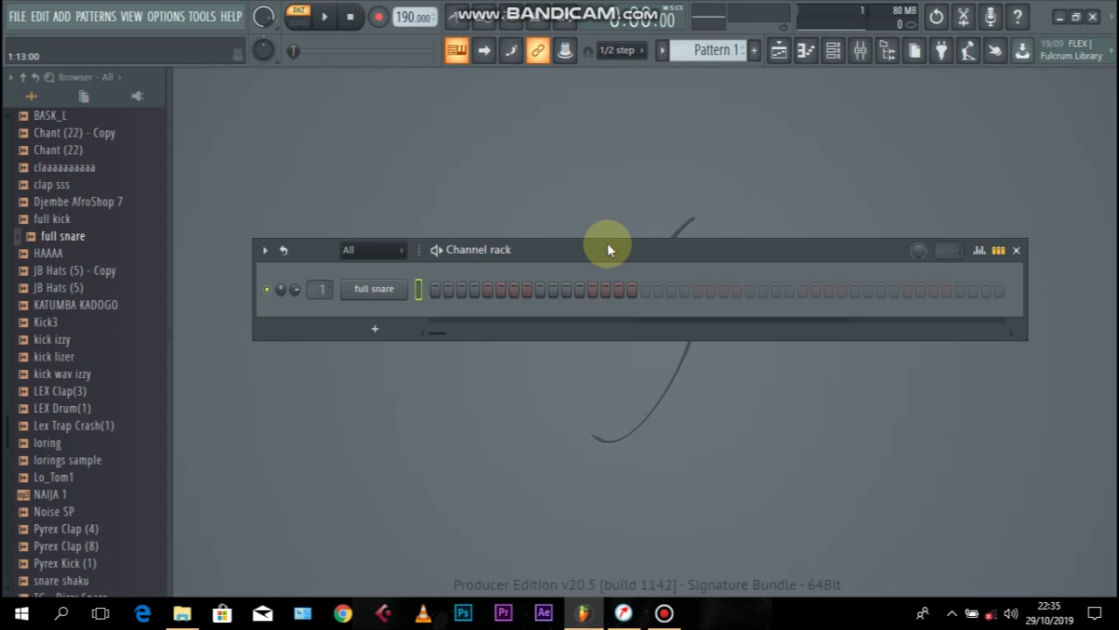
pyautogui.moveTo(614, 250); pyautogui.dragTo(614, 246)
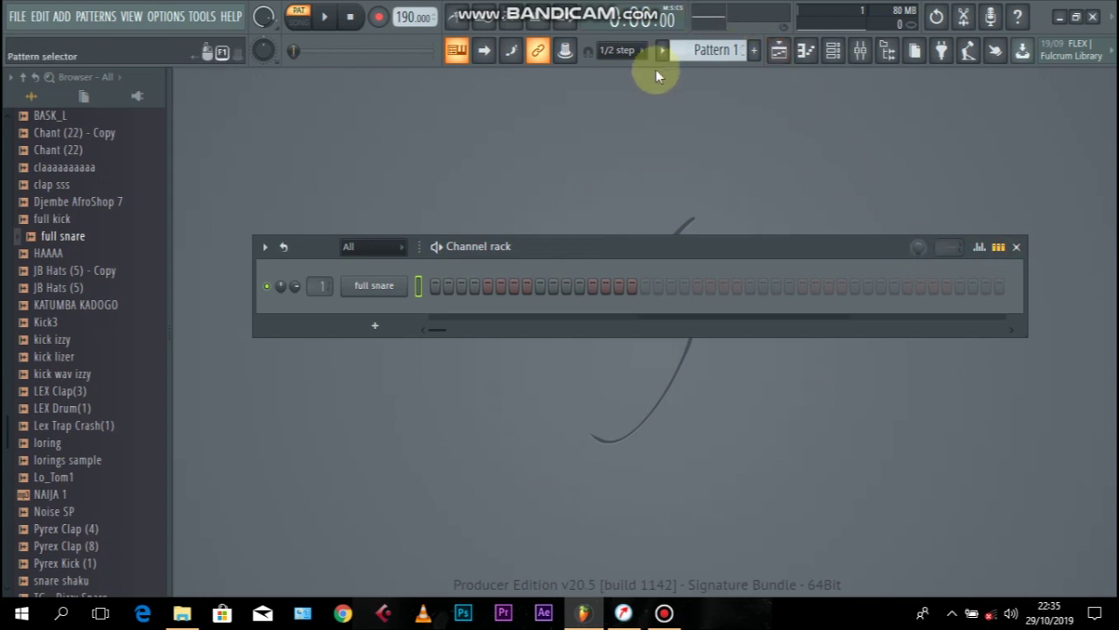
pyautogui.click(621, 49)
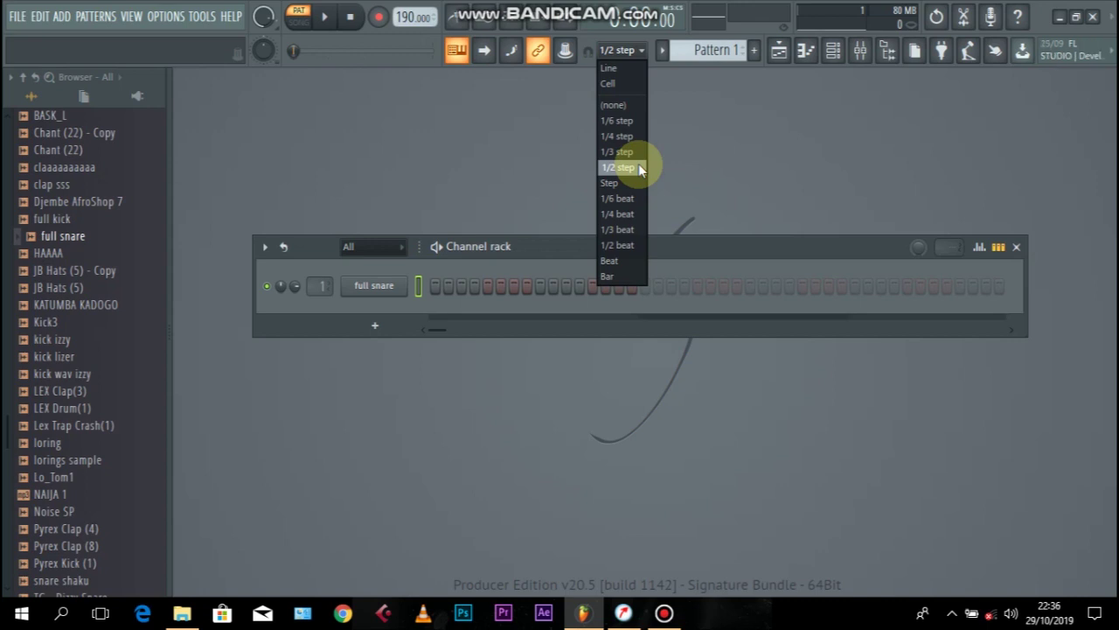
pyautogui.click(756, 154)
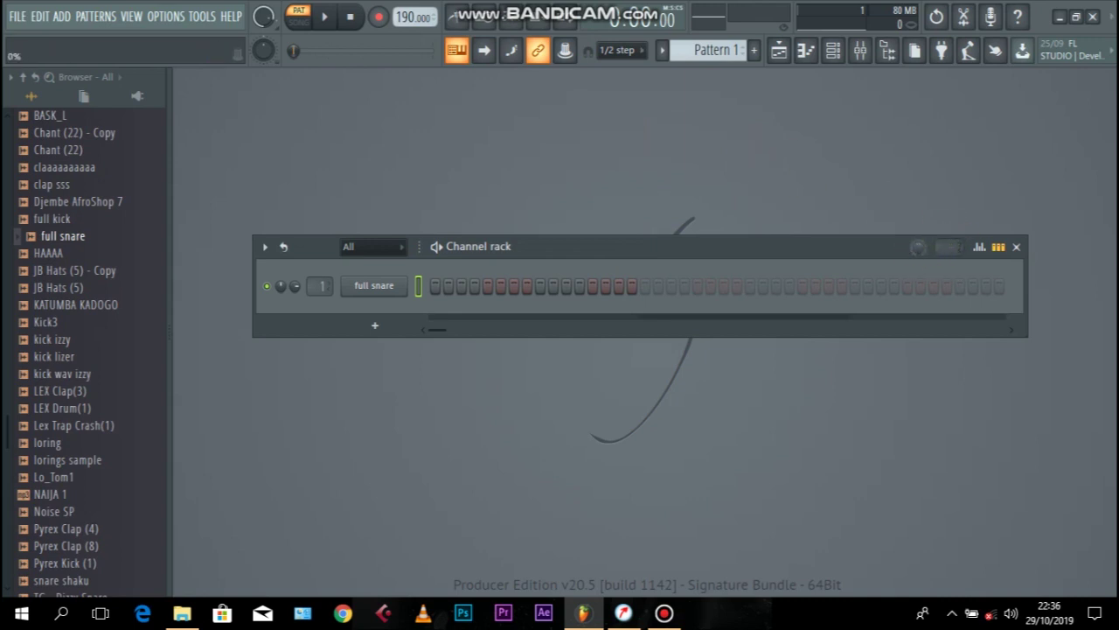
# Open the full snare channel in the Piano roll and set the main snap to Line.
pyautogui.rightClick(385, 287)
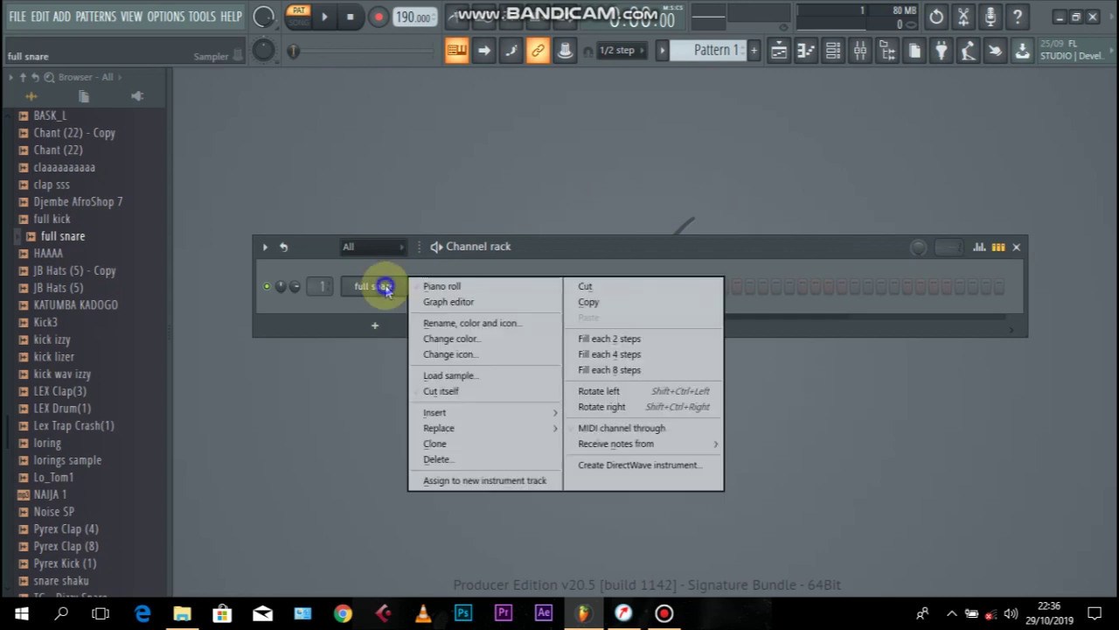
pyautogui.click(440, 286)
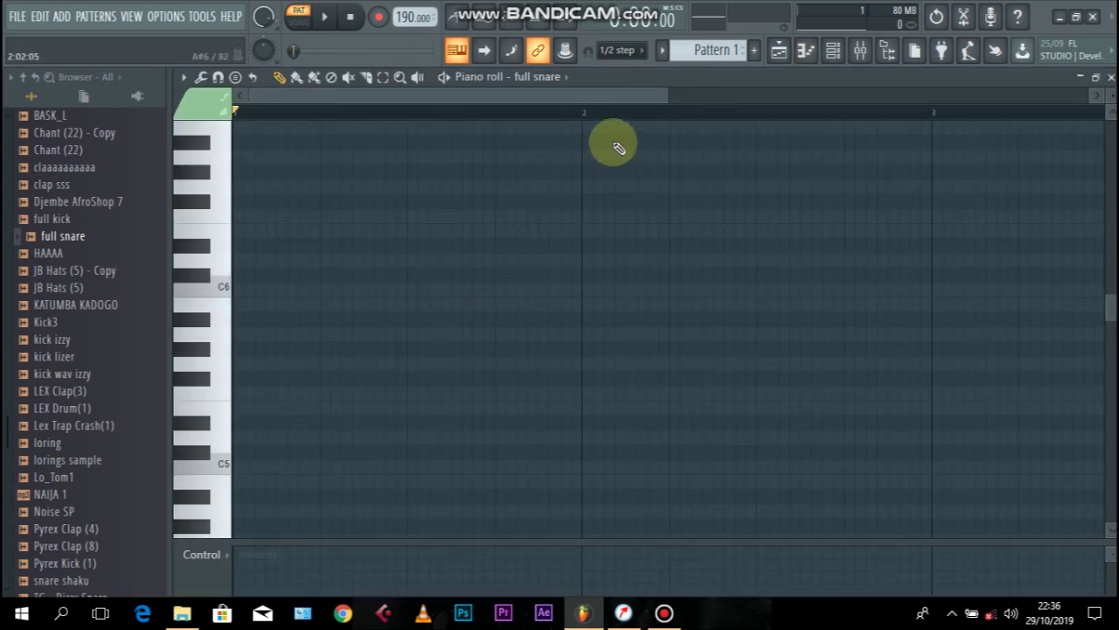
pyautogui.click(618, 50)
pyautogui.click(620, 69)
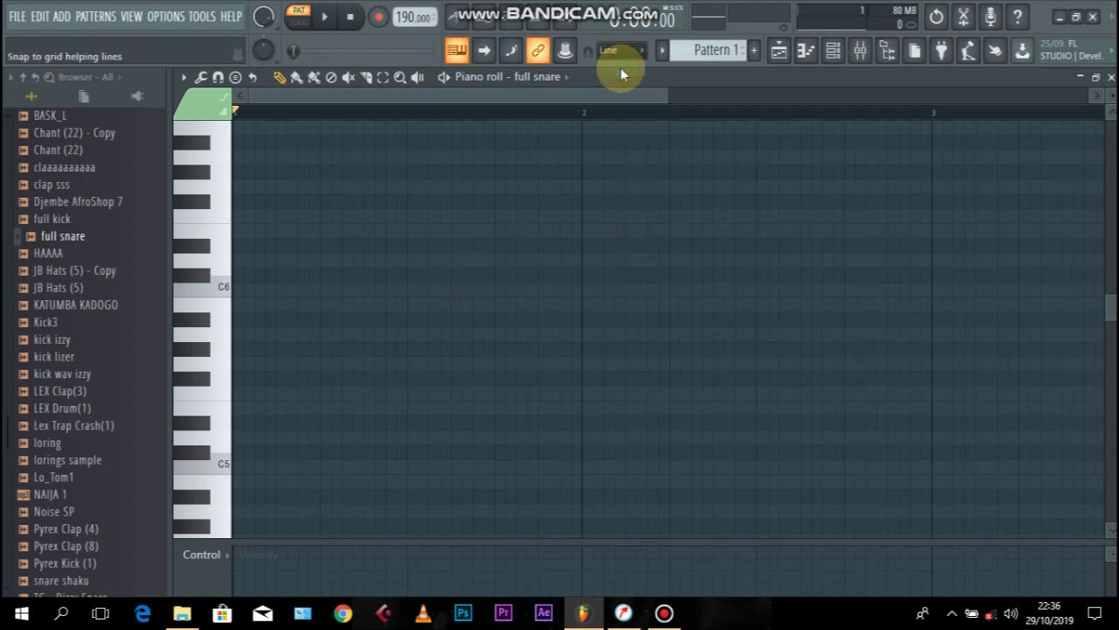
pyautogui.moveTo(665, 98); pyautogui.dragTo(474, 120)
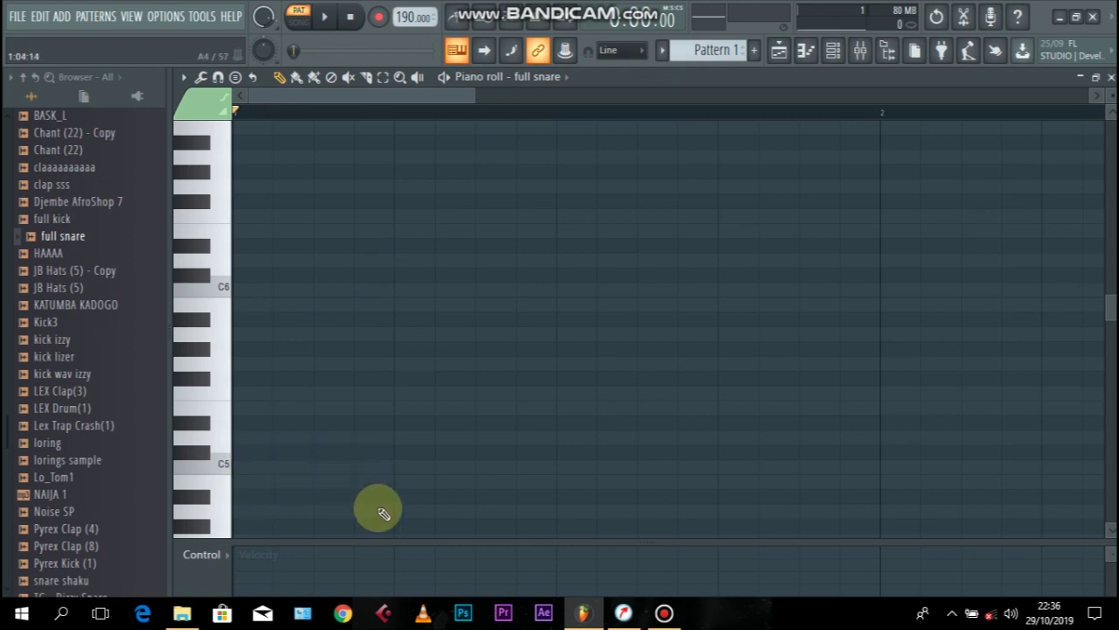
pyautogui.click(635, 52)
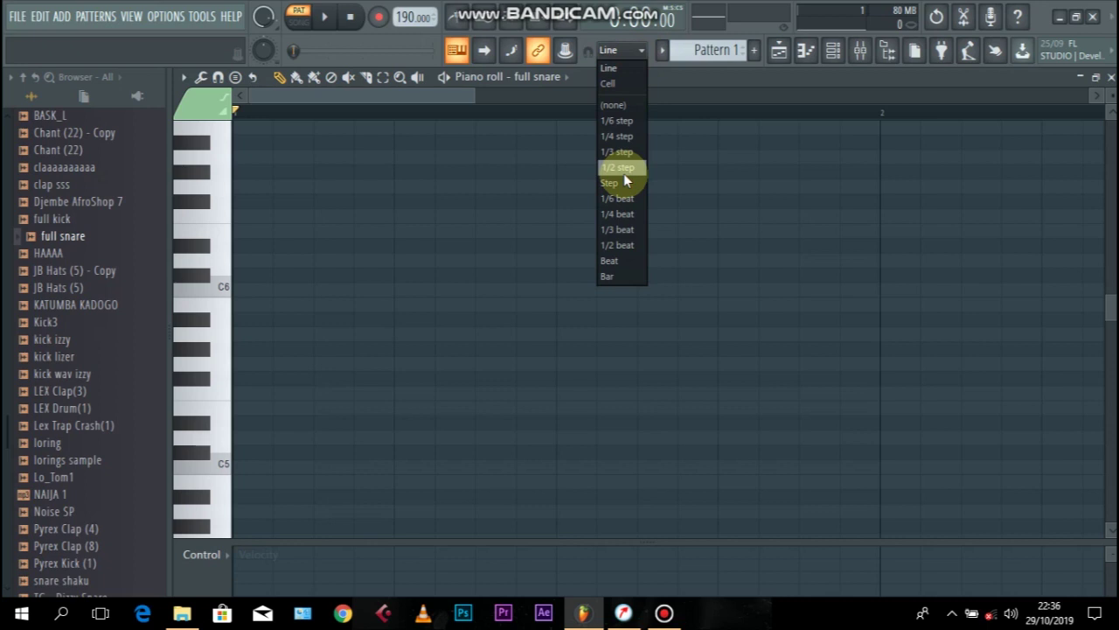
pyautogui.click(298, 102)
pyautogui.click(394, 111)
pyautogui.click(556, 112)
pyautogui.click(718, 112)
pyautogui.click(881, 112)
pyautogui.click(234, 112)
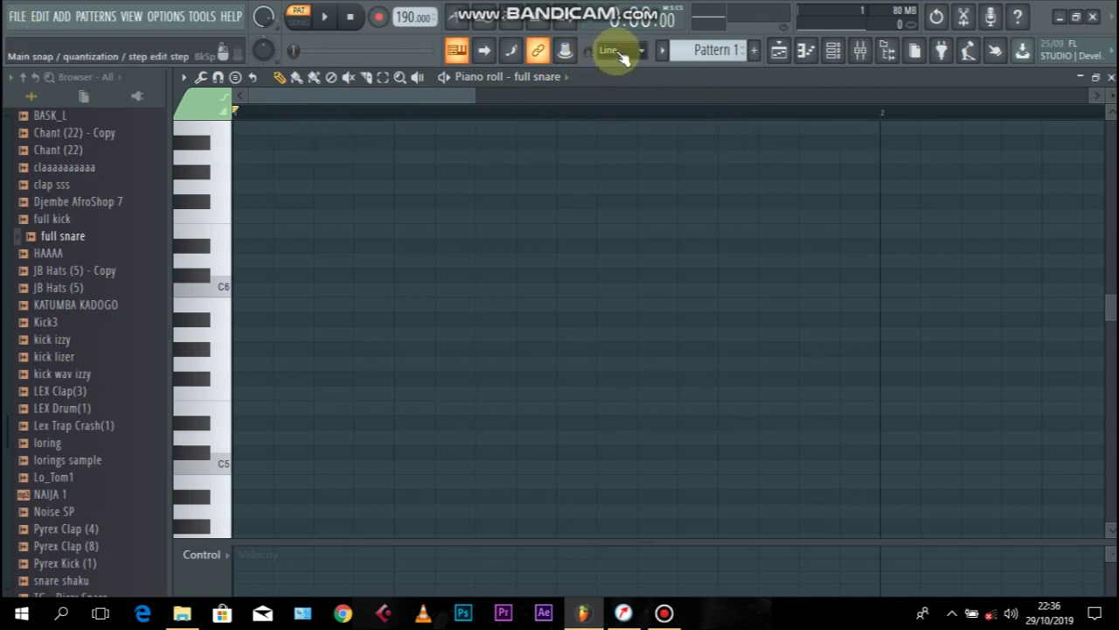
# Set the main snap to 1/2 step and place a C5 snare note one step long at the start of bar 1.
pyautogui.click(610, 50)
pyautogui.click(619, 167)
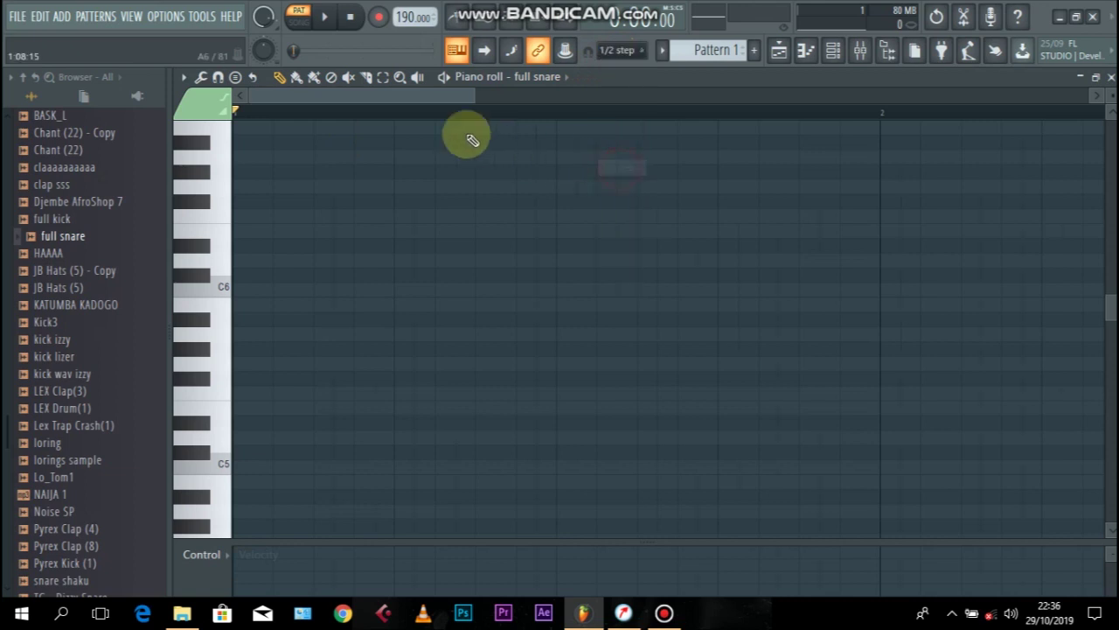
pyautogui.click(399, 111)
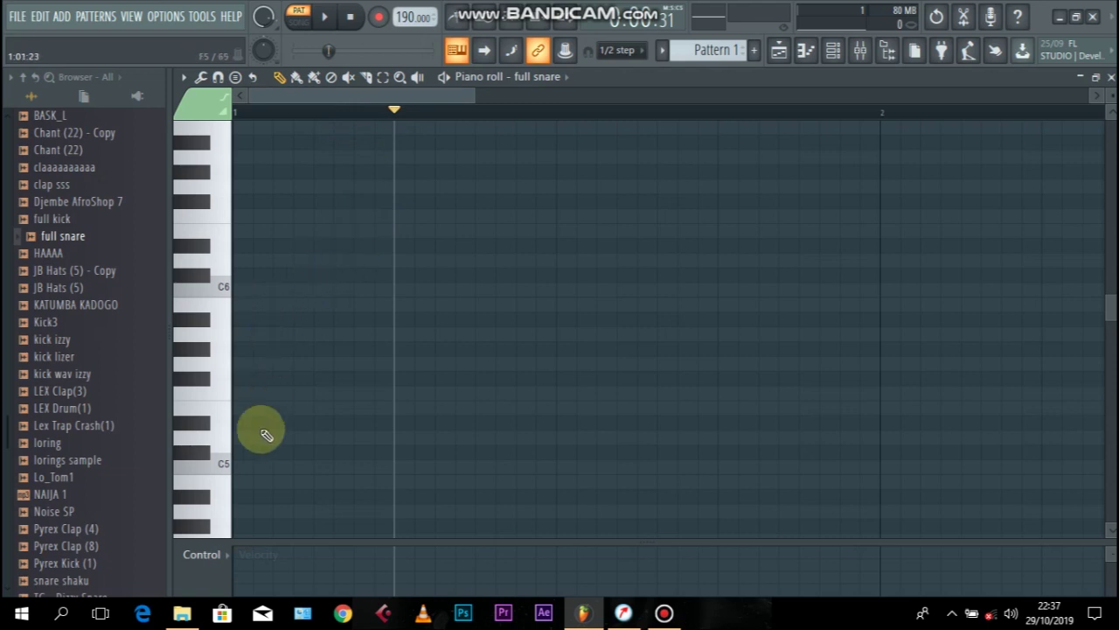
pyautogui.moveTo(260, 474); pyautogui.dragTo(219, 465)
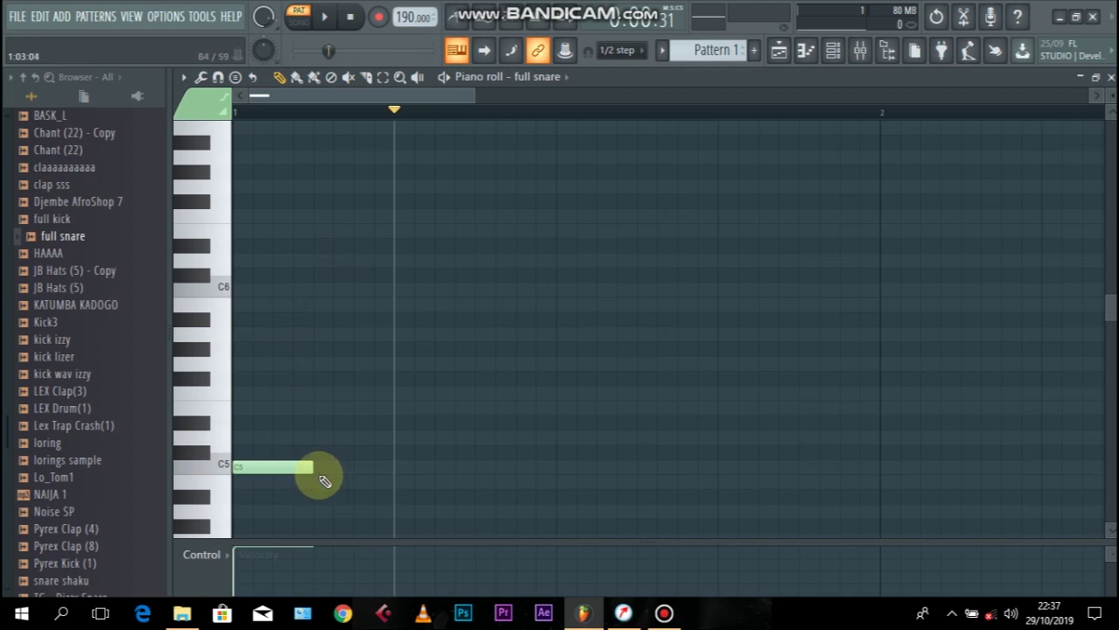
pyautogui.moveTo(313, 470); pyautogui.dragTo(272, 466)
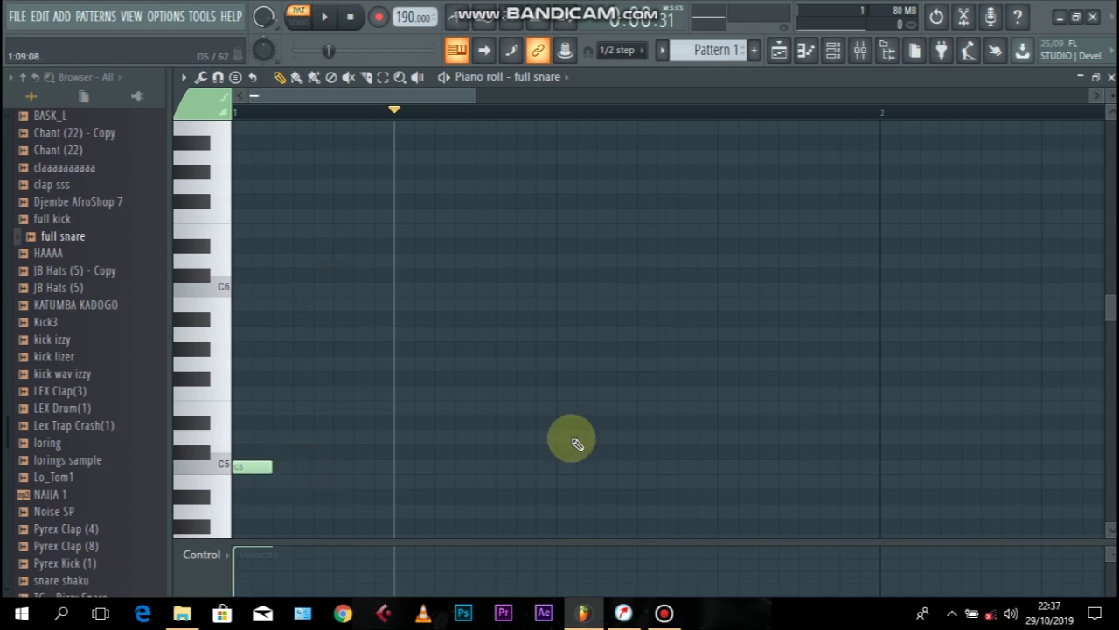
# Lower the system speaker volume to 50.
pyautogui.scroll(-3, 1105, 319)
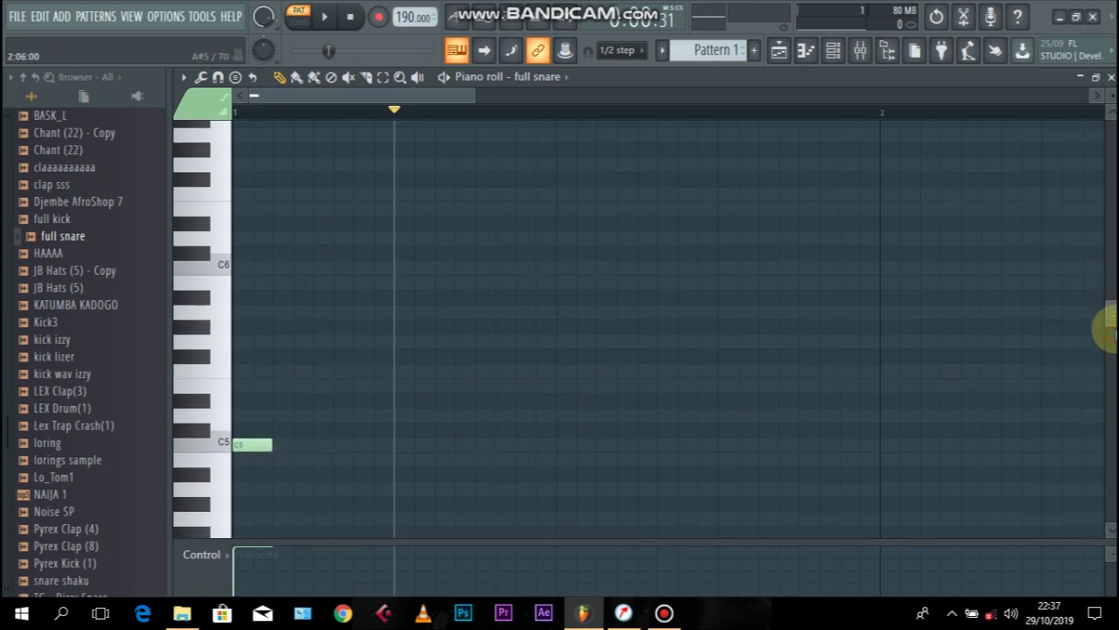
pyautogui.click(1011, 613)
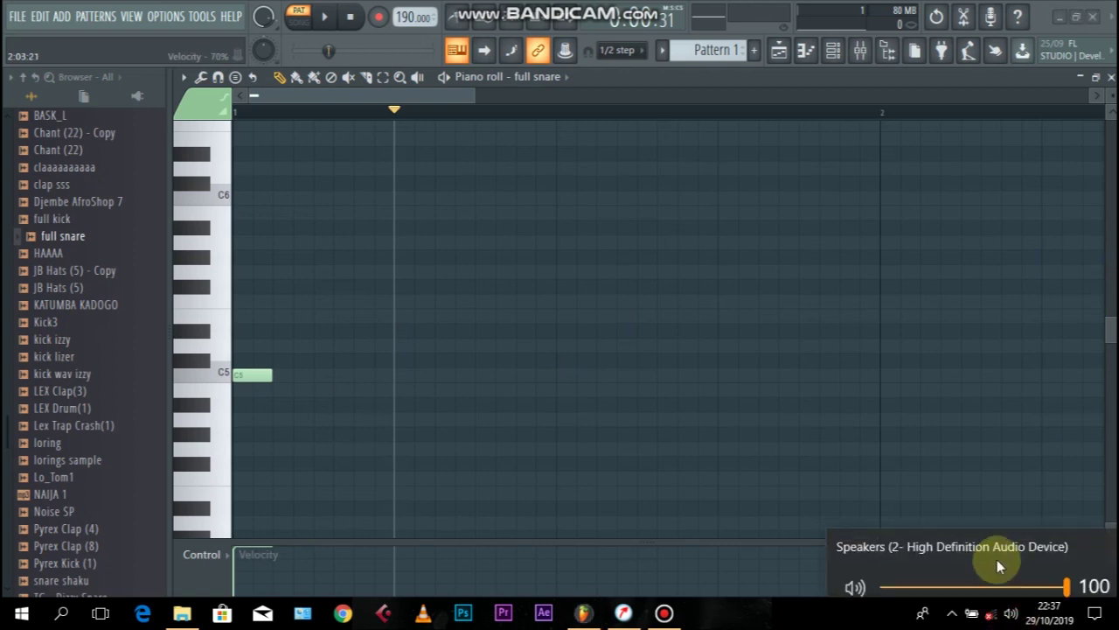
pyautogui.click(969, 573)
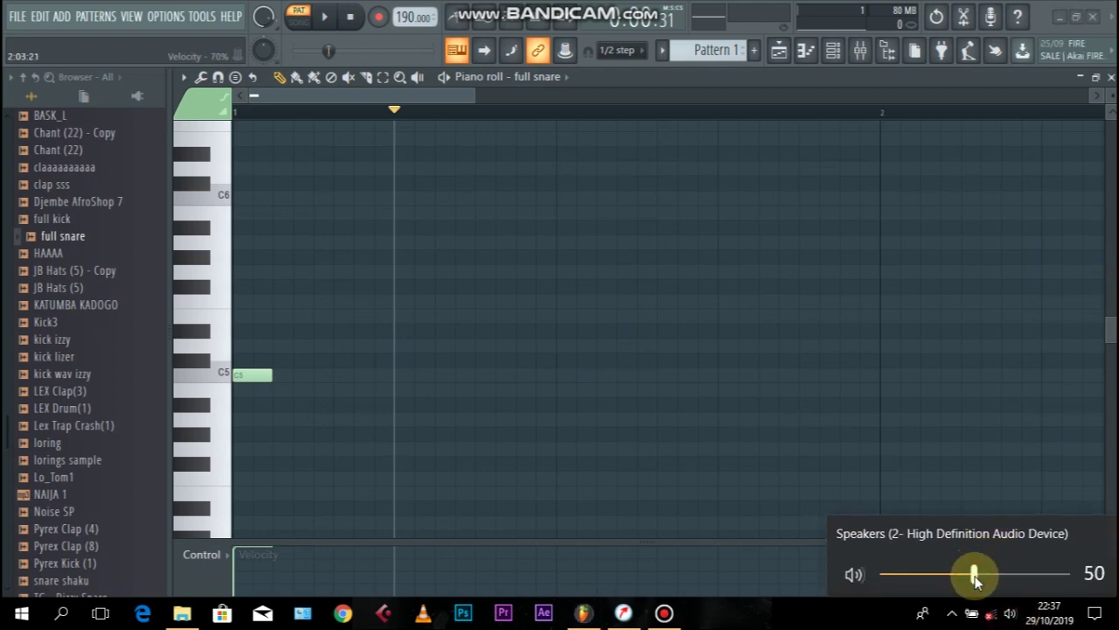
pyautogui.click(744, 329)
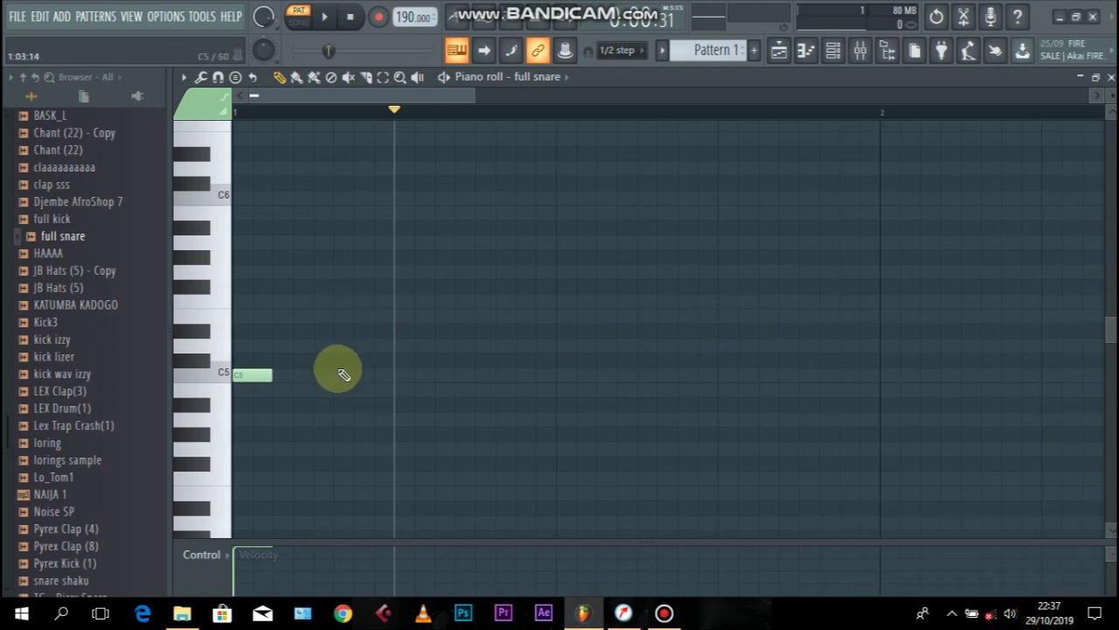
# Return the playhead to the start and add C5 snare notes in bar 1 at 1:07:12 and 1:13:00.
pyautogui.click(249, 112)
pyautogui.moveTo(462, 98); pyautogui.dragTo(573, 97)
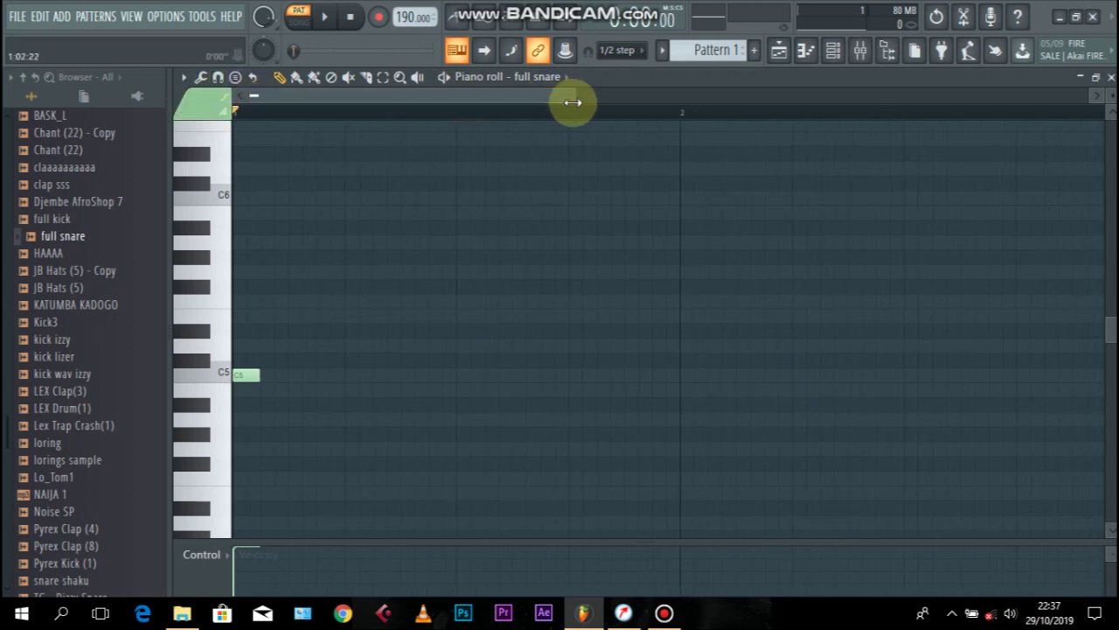
pyautogui.click(399, 377)
pyautogui.moveTo(410, 376); pyautogui.dragTo(421, 376)
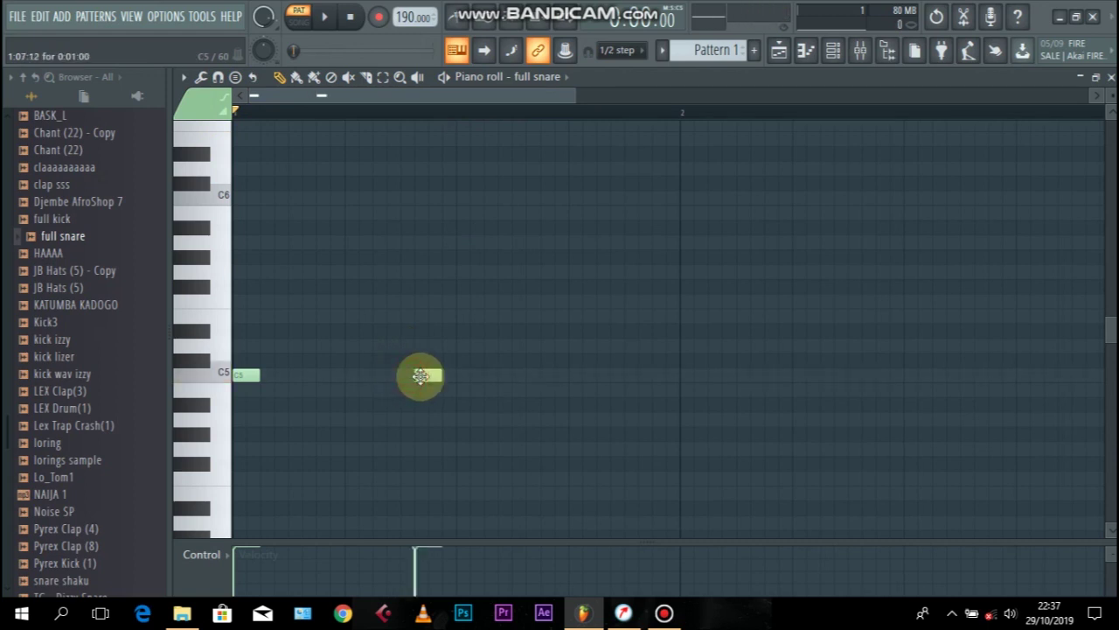
pyautogui.click(571, 377)
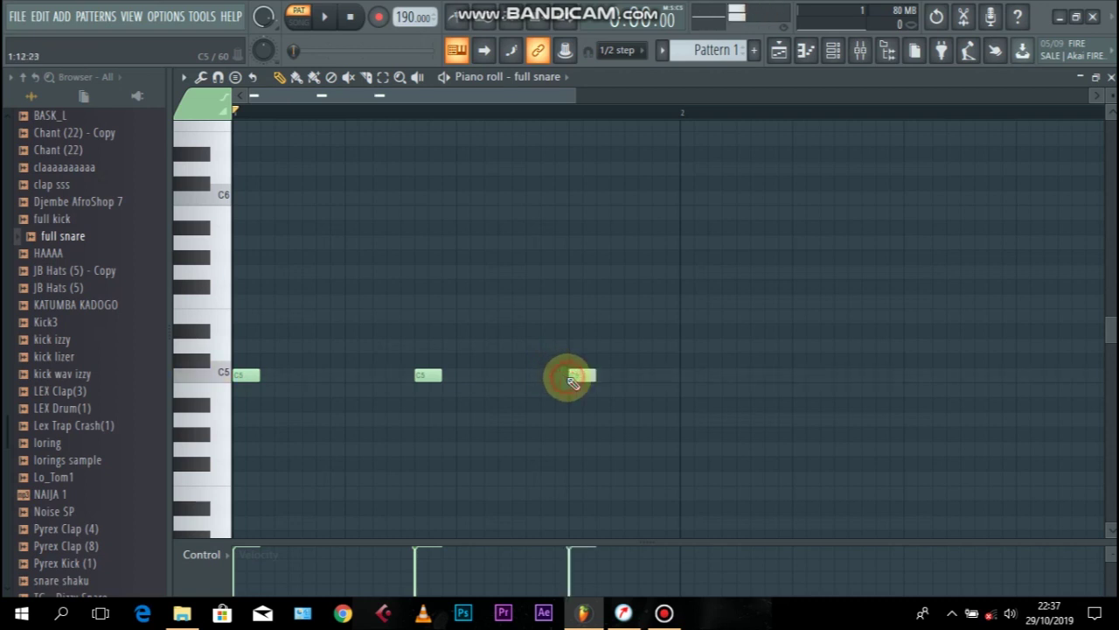
# Add two C5 snare notes in bar 2, at 2:05:00 and 2:07:12.
pyautogui.click(795, 376)
pyautogui.click(852, 375)
pyautogui.moveTo(857, 375); pyautogui.dragTo(872, 375)
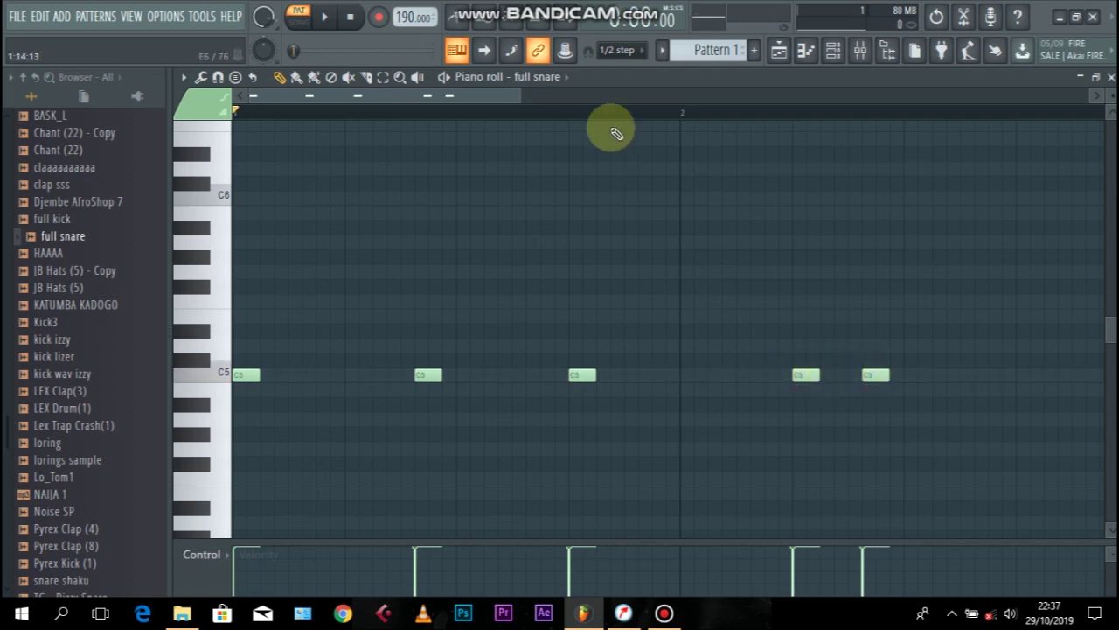
pyautogui.click(622, 50)
pyautogui.click(627, 67)
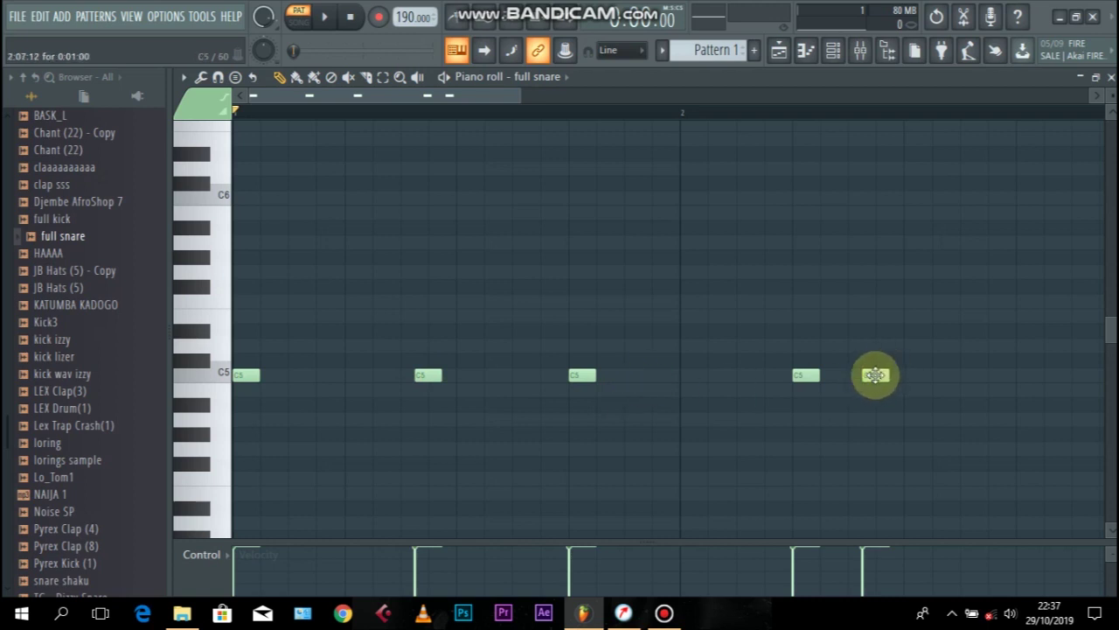
pyautogui.click(636, 50)
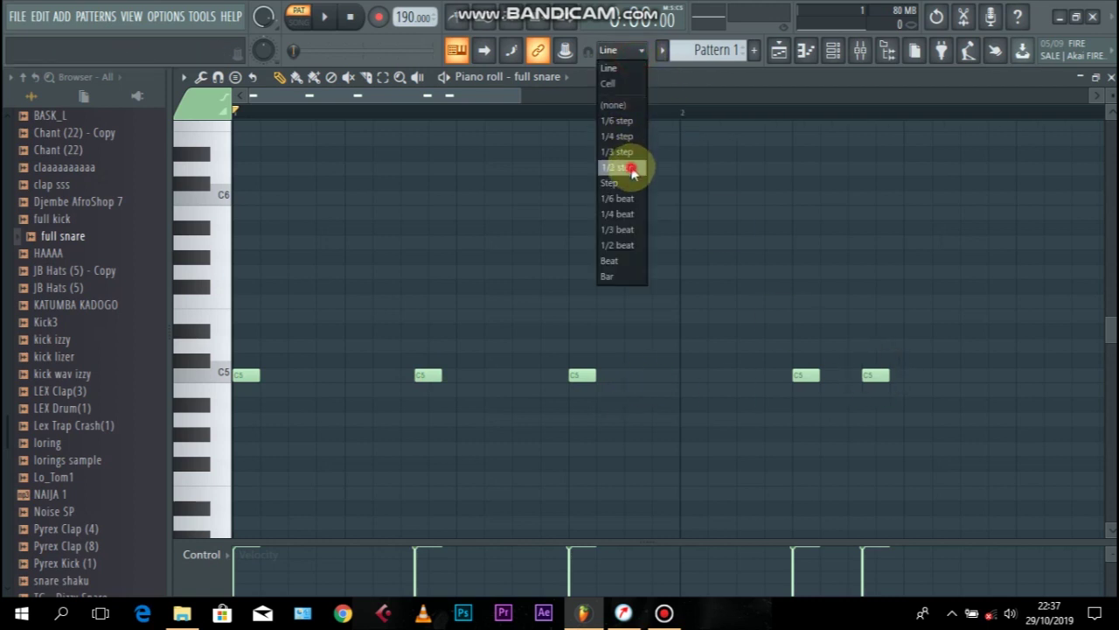
pyautogui.click(621, 167)
# Add a C5 snare note at 2:13:00 and start playing the pattern.
pyautogui.moveTo(522, 94); pyautogui.dragTo(627, 91)
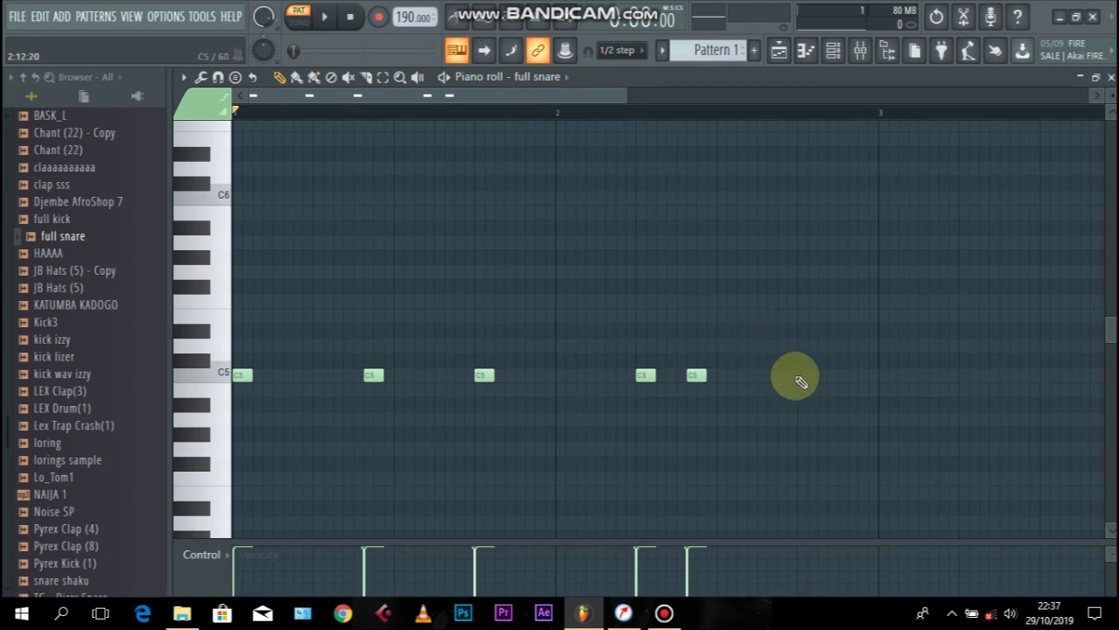
pyautogui.click(799, 376)
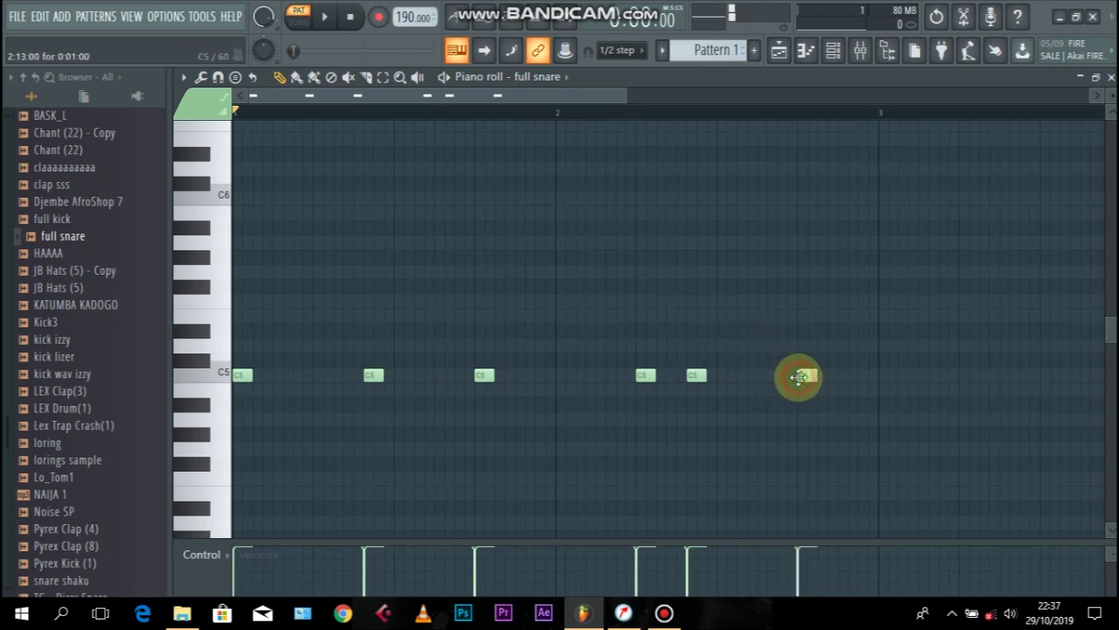
pyautogui.press('space')
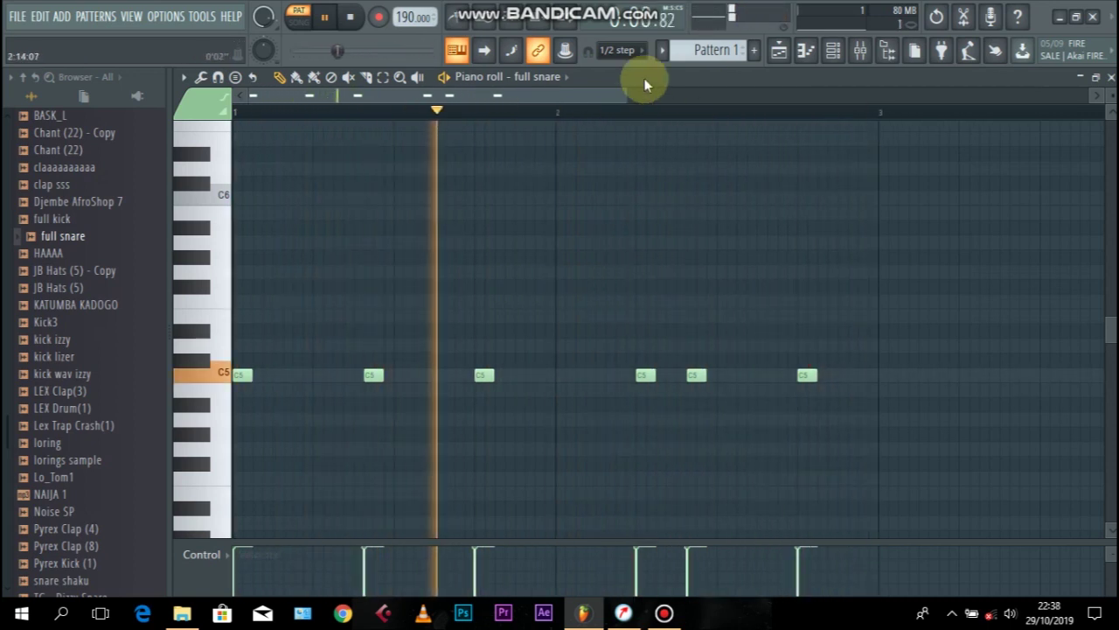
# Duplicate the snare notes of bars 1–2 into bars 3–4 with snap set to Line, and close the Piano roll with playback stopped.
pyautogui.click(621, 49)
pyautogui.click(631, 64)
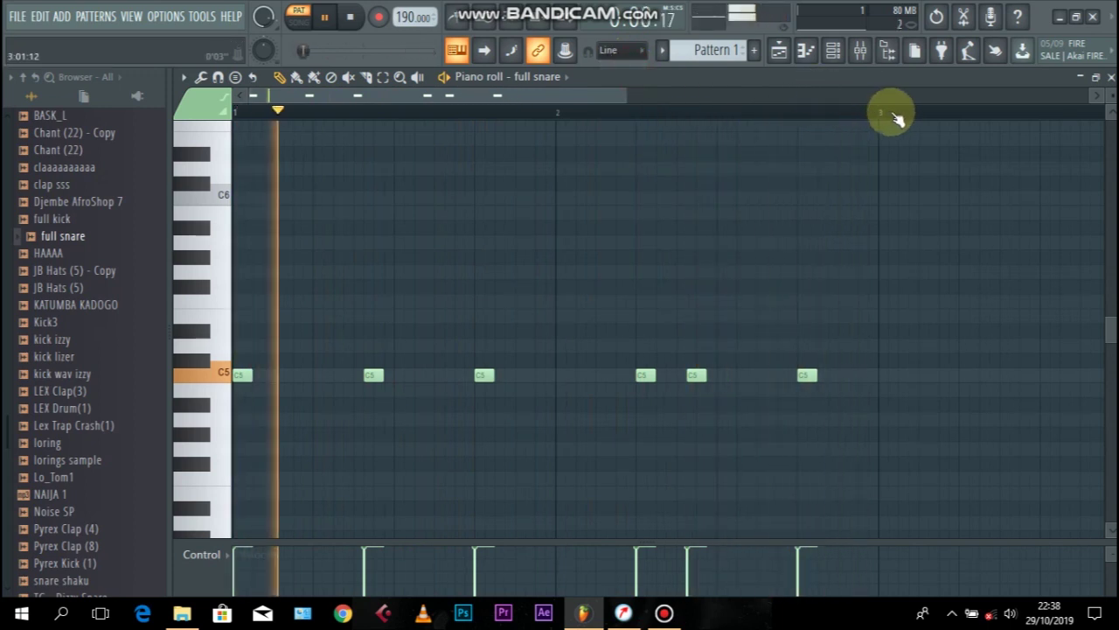
pyautogui.moveTo(882, 112); pyautogui.dragTo(5, 212)
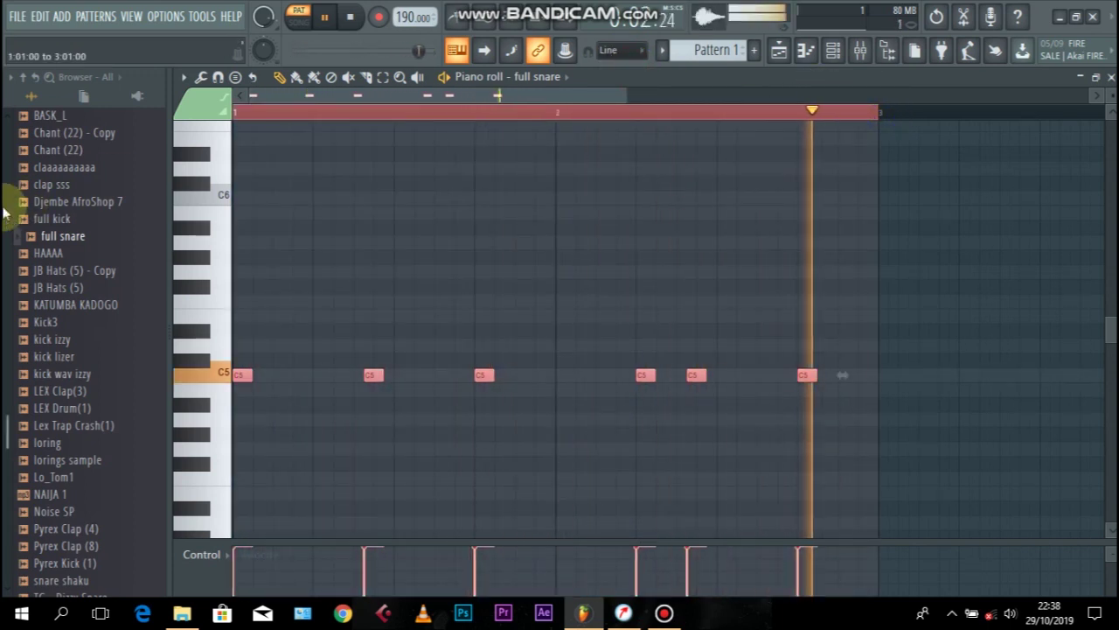
pyautogui.hotkey('ctrl', 'b')
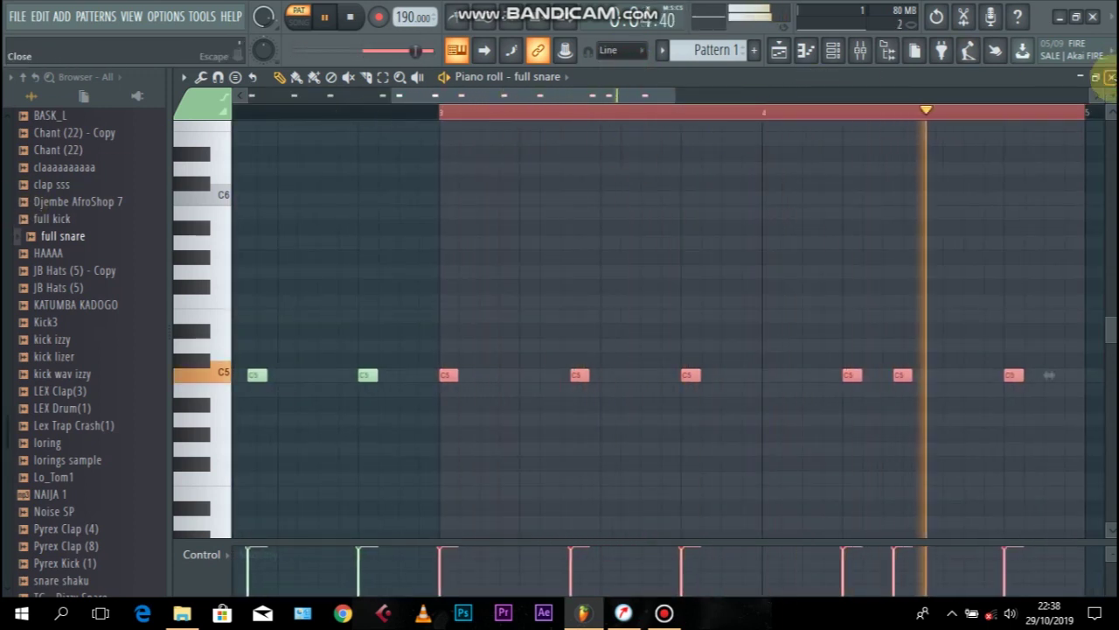
pyautogui.click(1111, 77)
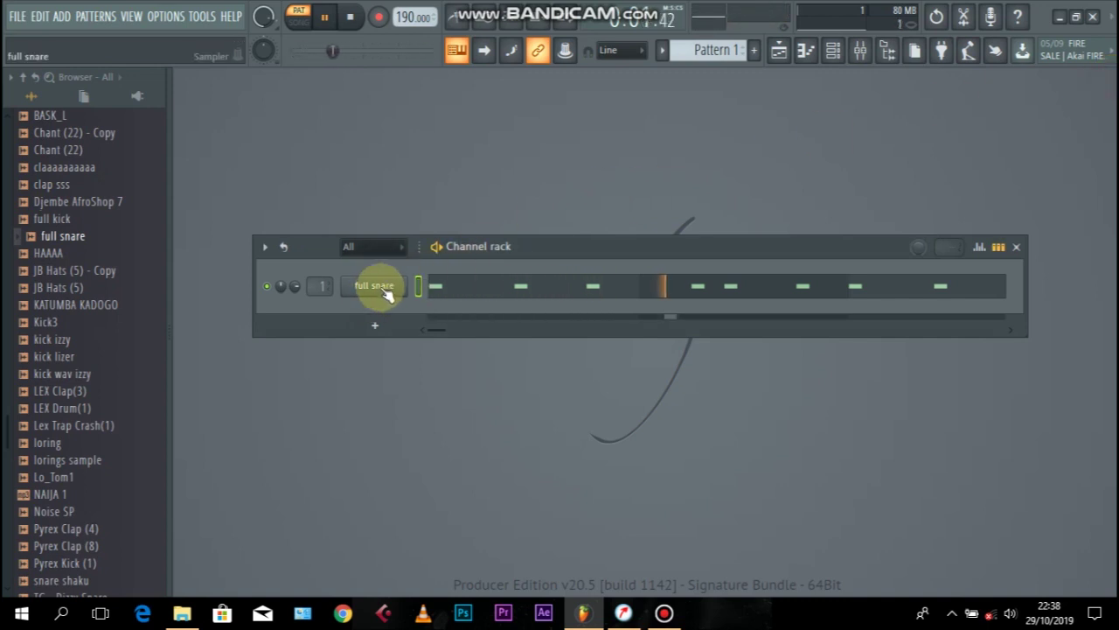
pyautogui.press('space')
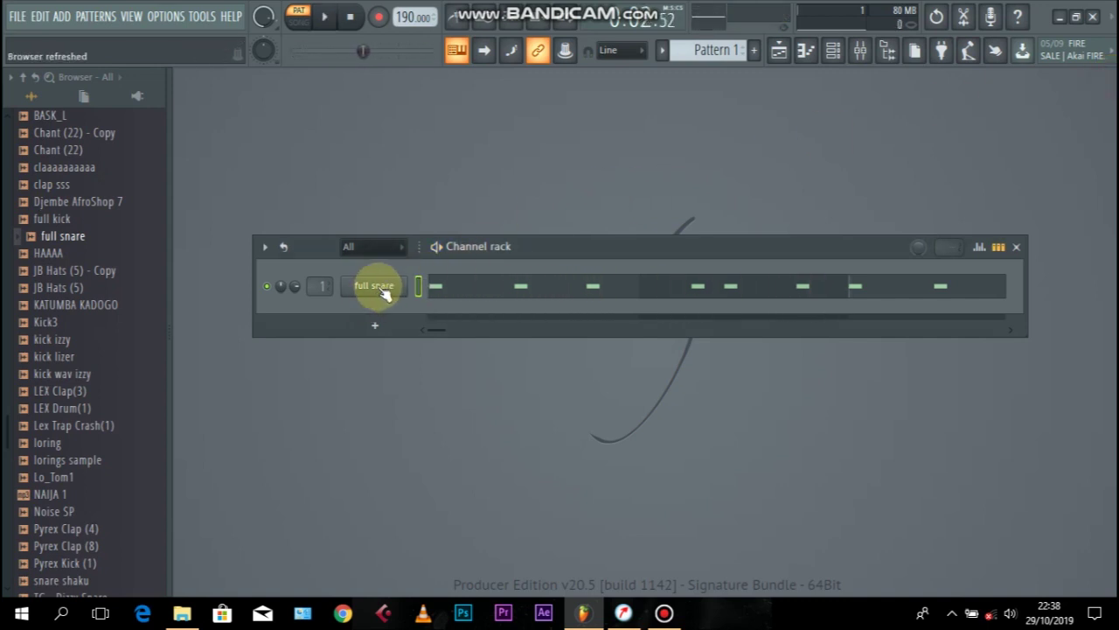
# Add a Hypersonic channel and raise the level of part 1, Black Hole, to +6.0 dB.
pyautogui.click(372, 323)
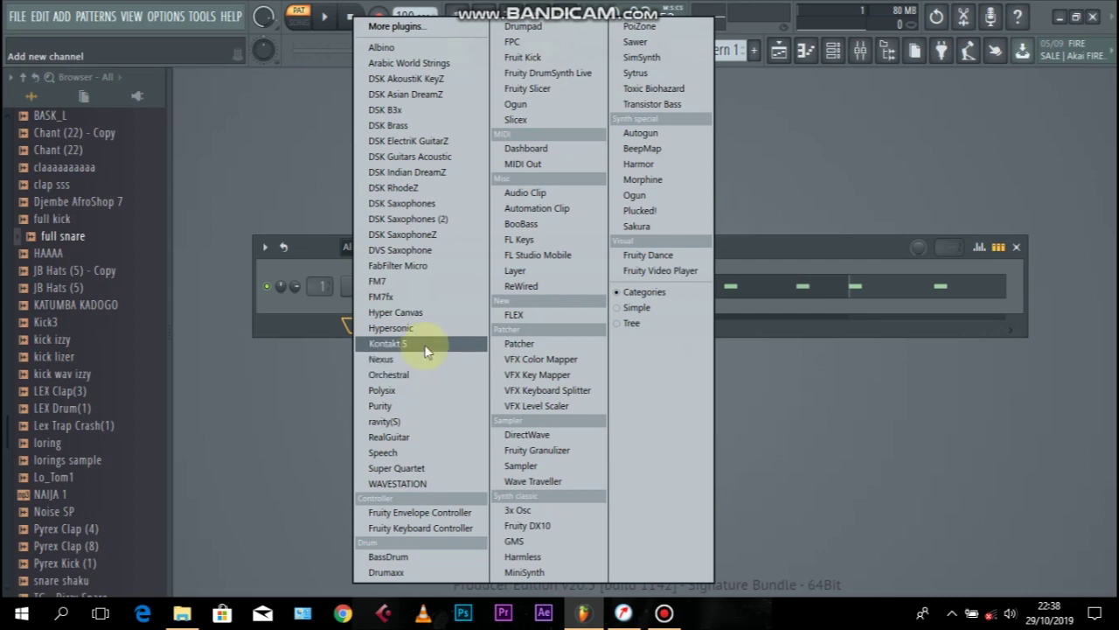
pyautogui.click(440, 341)
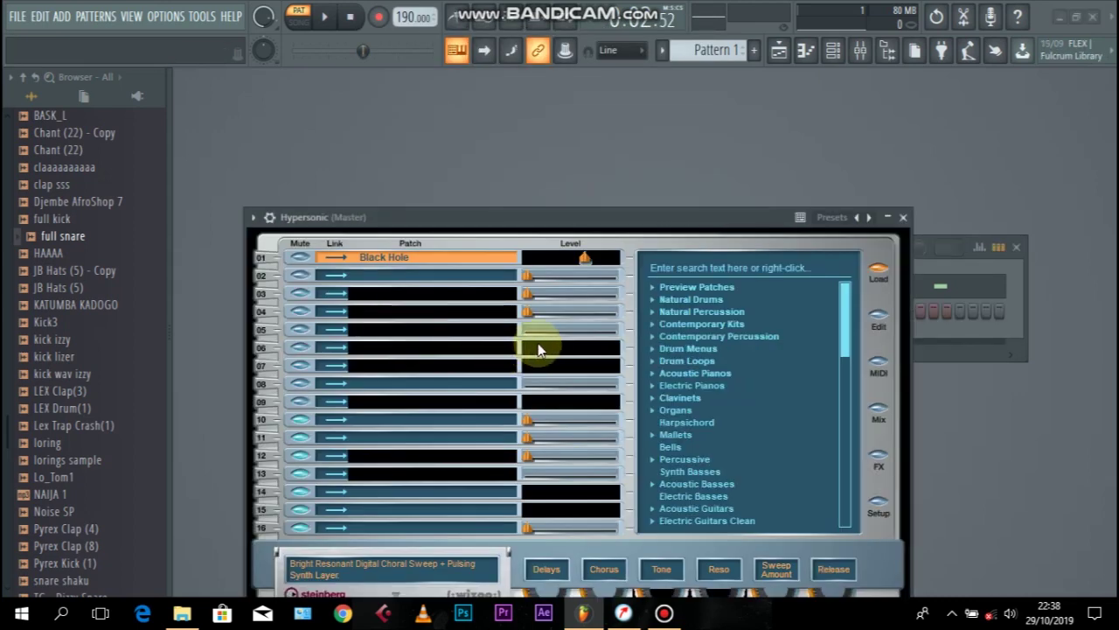
pyautogui.moveTo(584, 257); pyautogui.dragTo(733, 260)
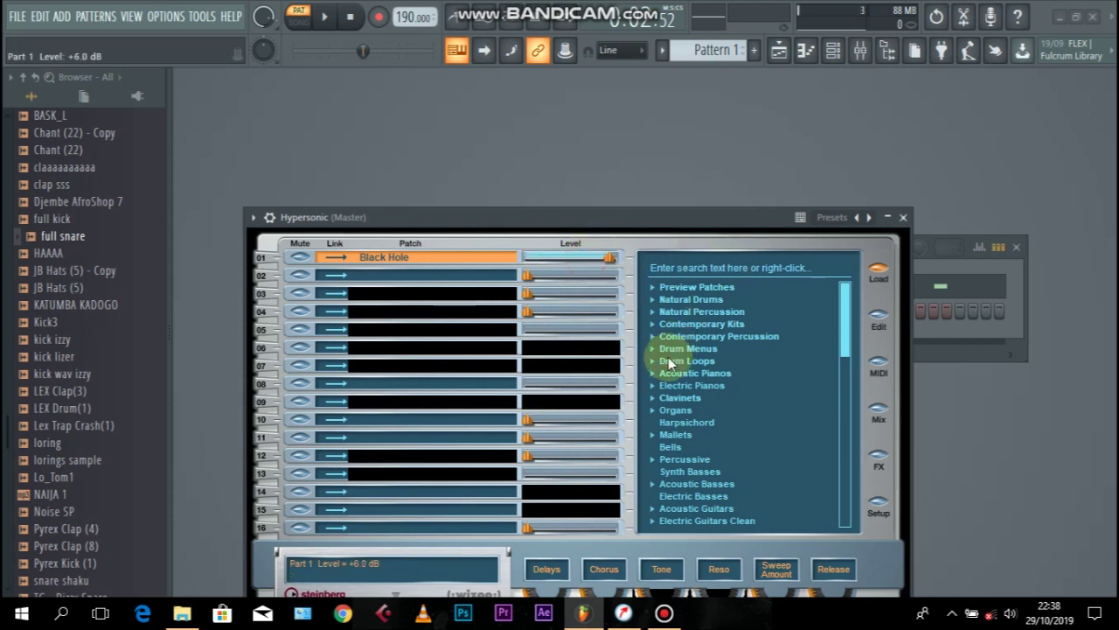
# Load the El Piano + Big Pad patch from Electric Pianos into Hypersonic part 1 and close the plugin window.
pyautogui.click(690, 385)
pyautogui.moveTo(845, 313); pyautogui.dragTo(848, 364)
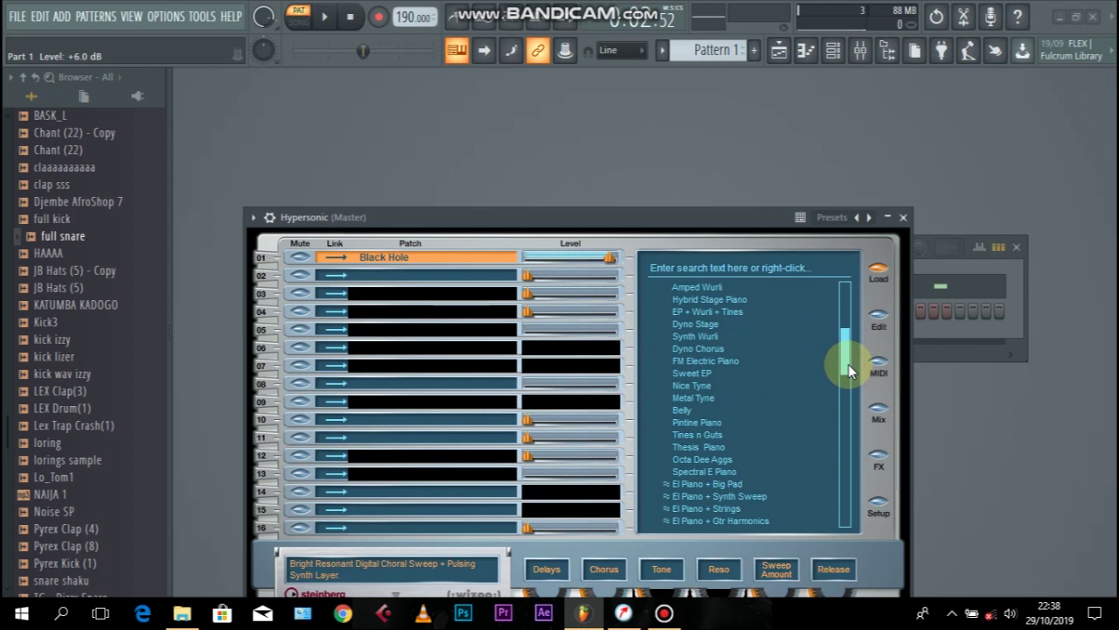
pyautogui.click(734, 484)
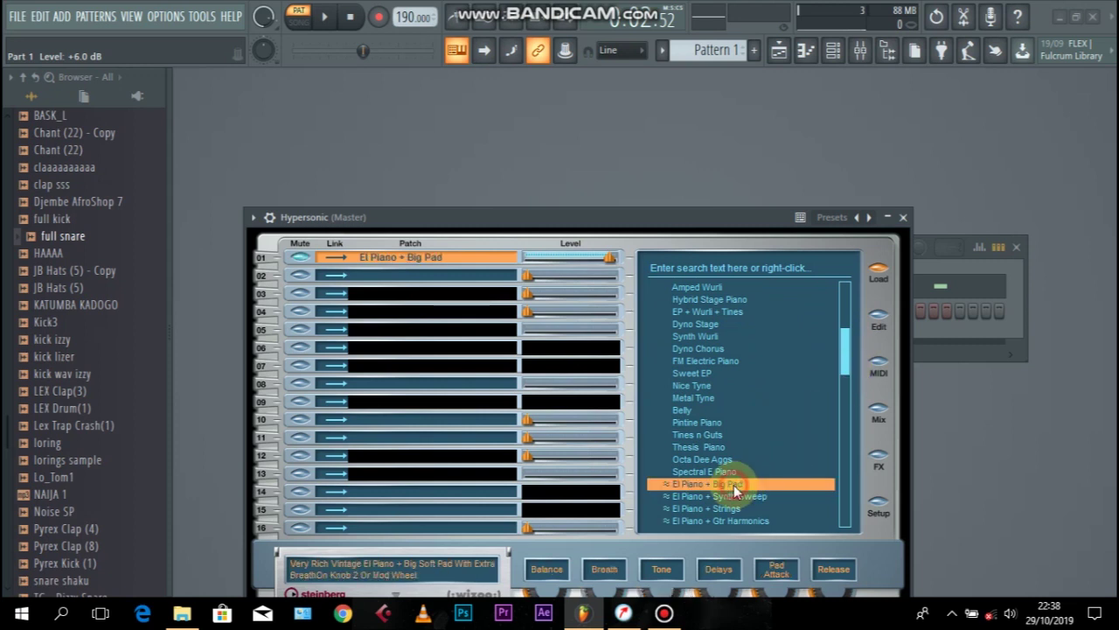
pyautogui.click(903, 217)
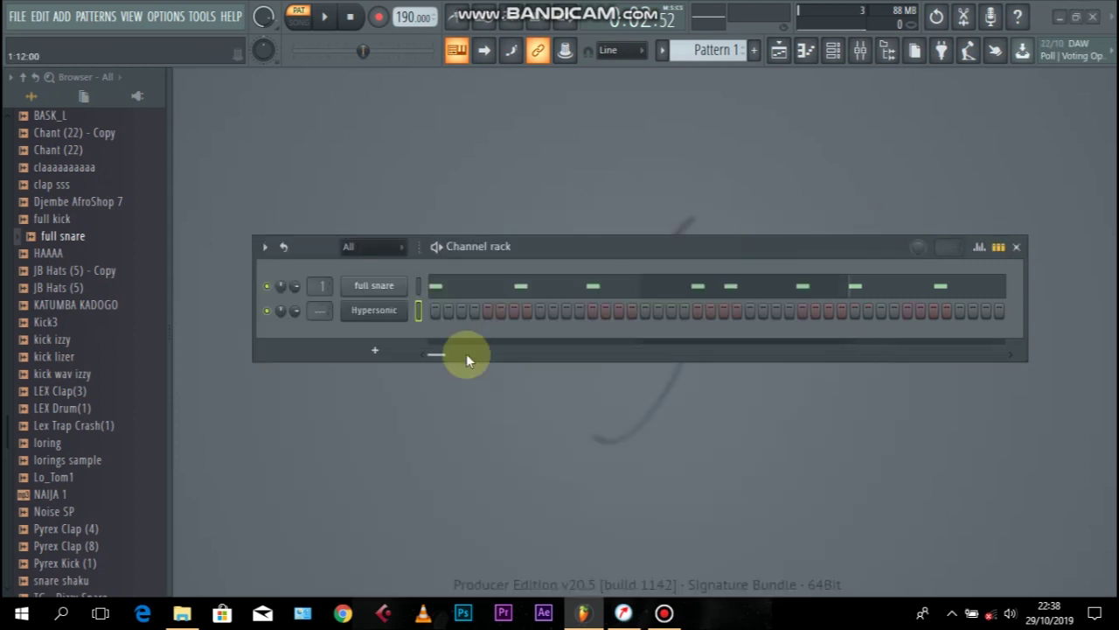
# Clear the full snare channel's mixer track assignment and open the Piano roll for the Hypersonic channel.
pyautogui.click(321, 286)
pyautogui.rightClick(382, 310)
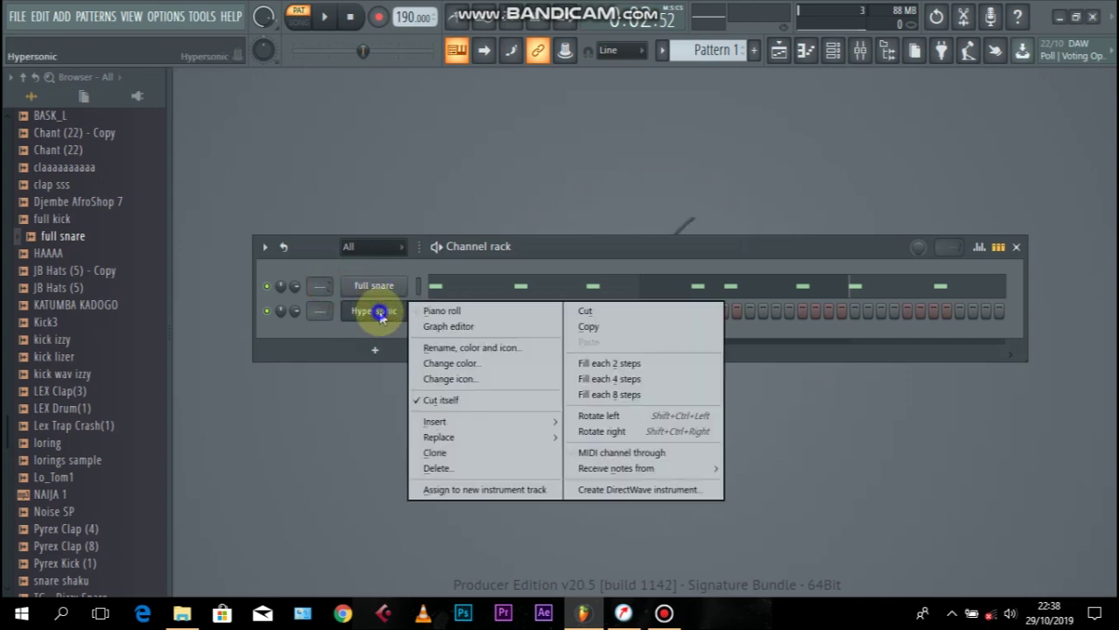
pyautogui.click(443, 307)
# Add a C#5 note at the start of bar 1, lower its velocity, and extend it to the start of bar 3.
pyautogui.click(246, 111)
pyautogui.moveTo(232, 401); pyautogui.dragTo(231, 362)
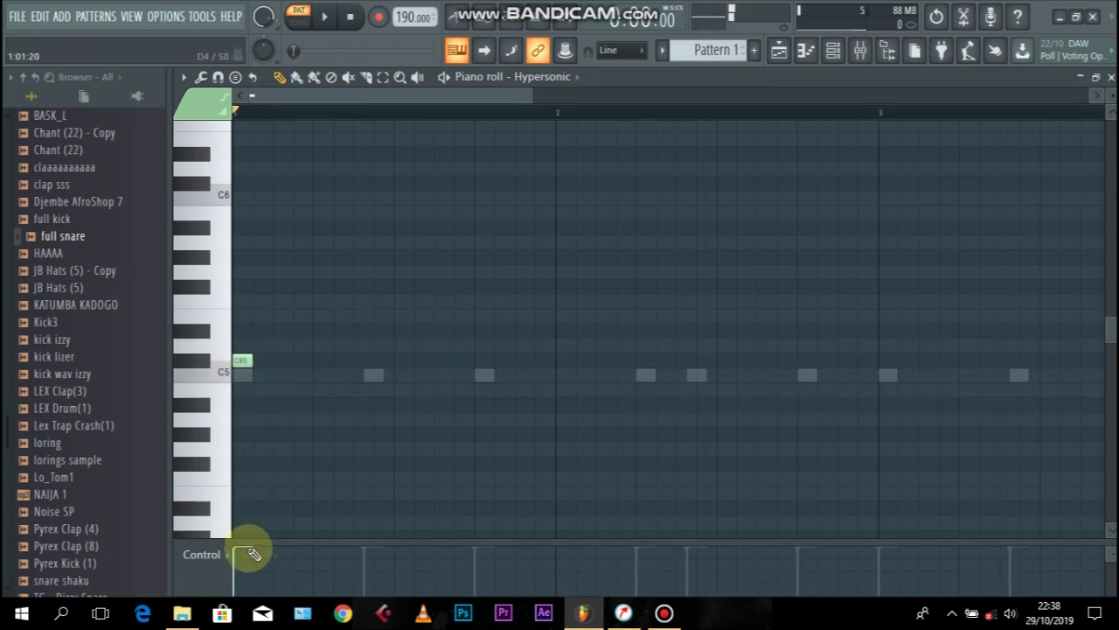
pyautogui.click(245, 567)
pyautogui.press('space')
pyautogui.click(248, 364)
pyautogui.moveTo(458, 340); pyautogui.dragTo(877, 344)
pyautogui.press('space')
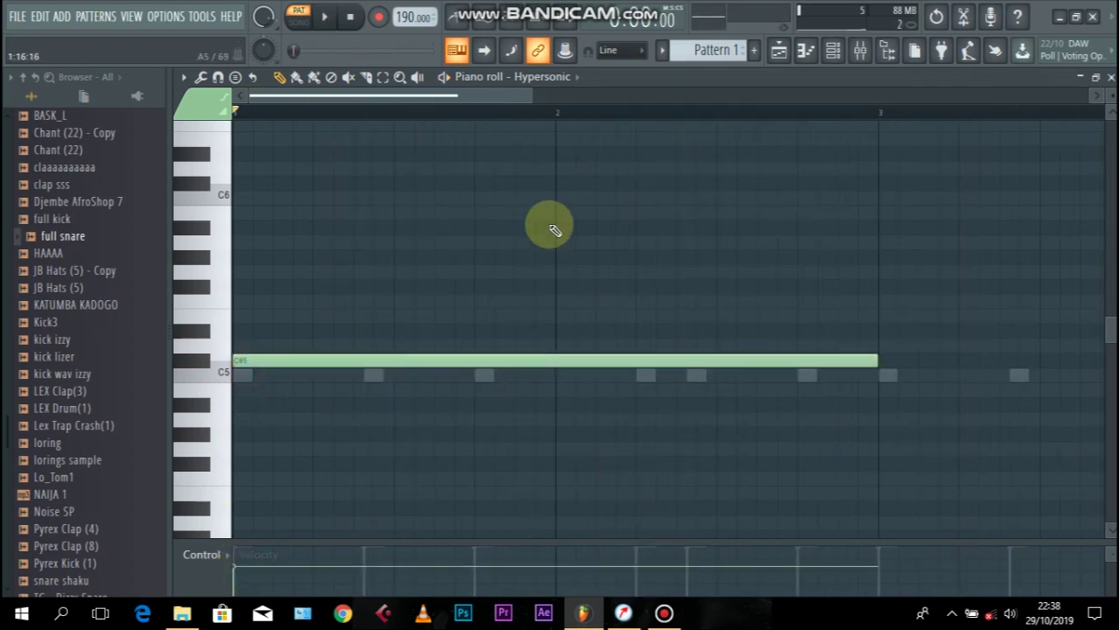
# Add a two-bar B4 note starting at bar 3, with the timeline showing about eight bars.
pyautogui.moveTo(535, 97); pyautogui.dragTo(1069, 132)
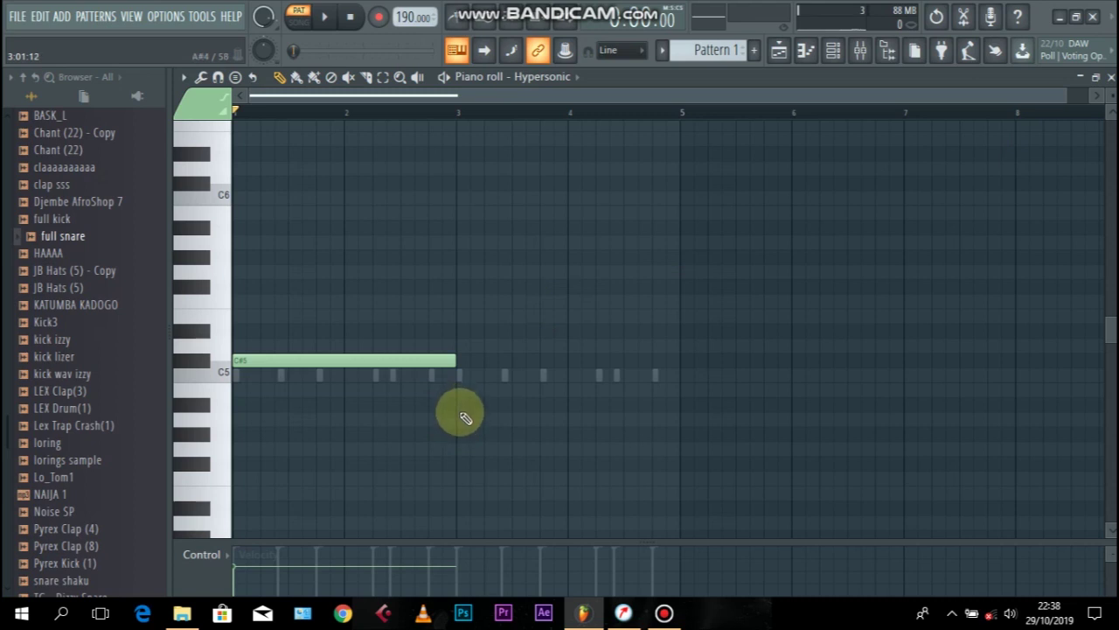
pyautogui.press('space')
pyautogui.press('space')
pyautogui.moveTo(461, 409)
pyautogui.mouseDown()
pyautogui.moveTo(457, 380)
pyautogui.moveTo(448, 382)
pyautogui.mouseUp()
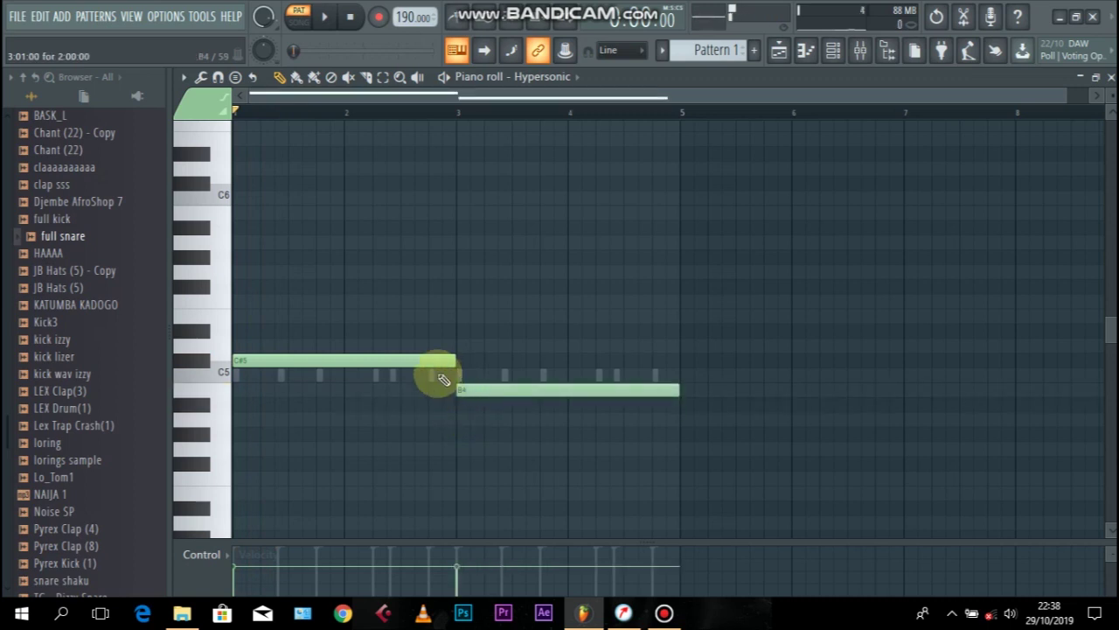
# Try the bar 1 note at D#5 with playback, and move it back to C#5.
pyautogui.click(426, 361)
pyautogui.moveTo(312, 355); pyautogui.dragTo(294, 321)
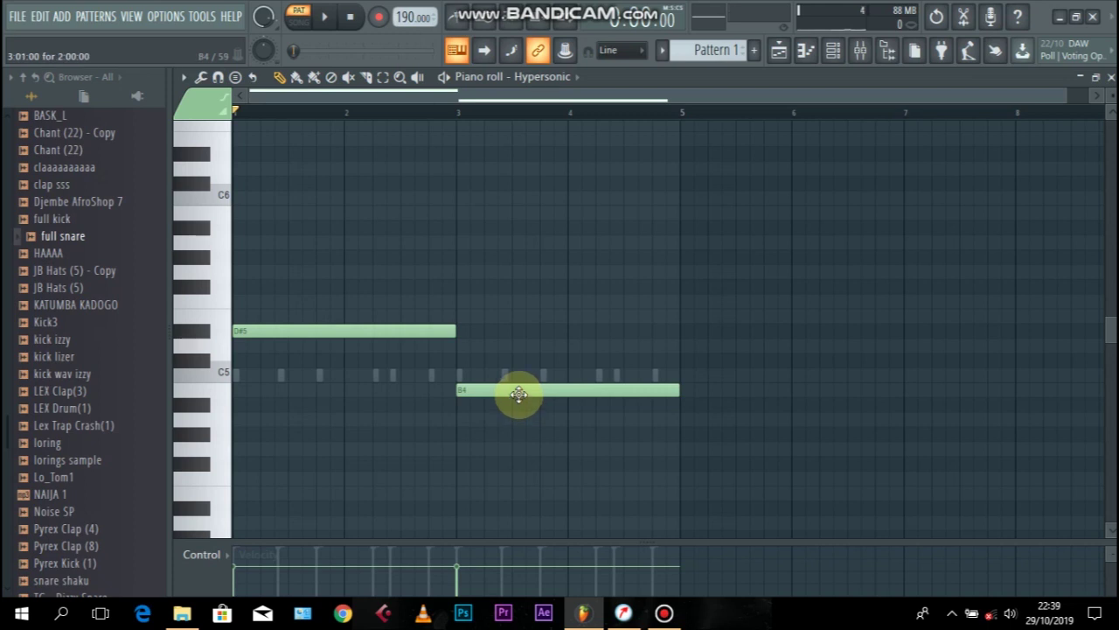
pyautogui.press('space')
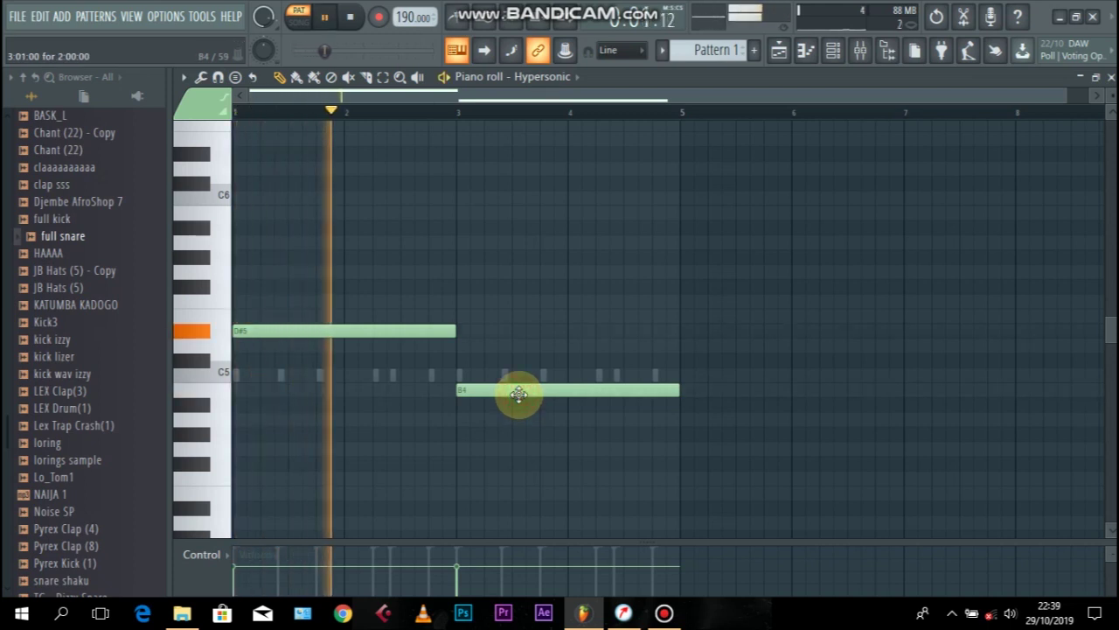
pyautogui.press('space')
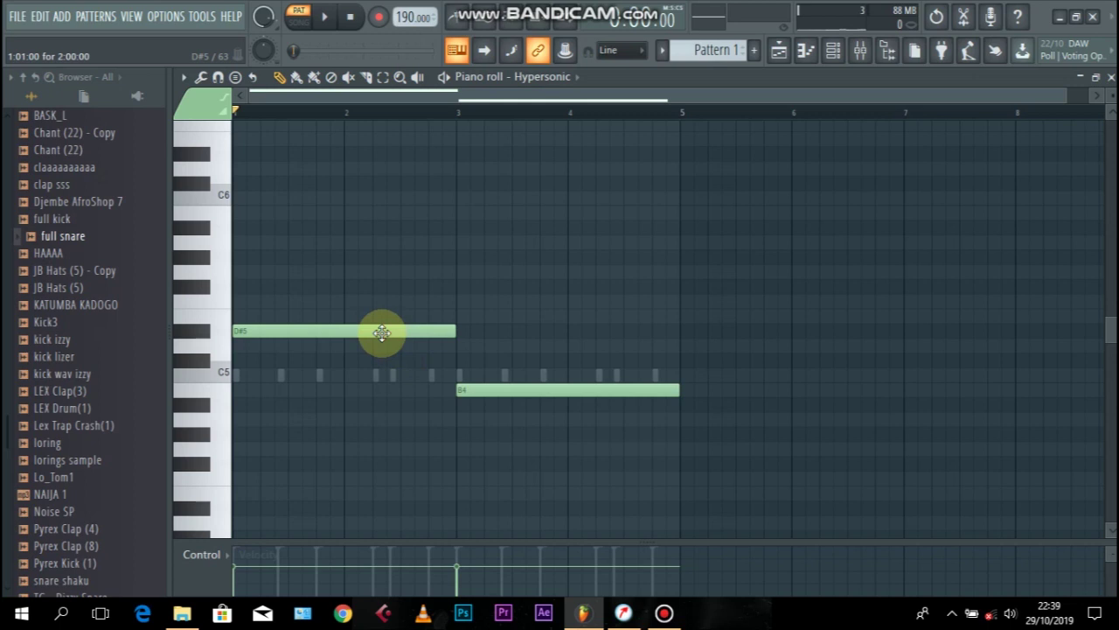
pyautogui.moveTo(380, 332); pyautogui.dragTo(376, 374)
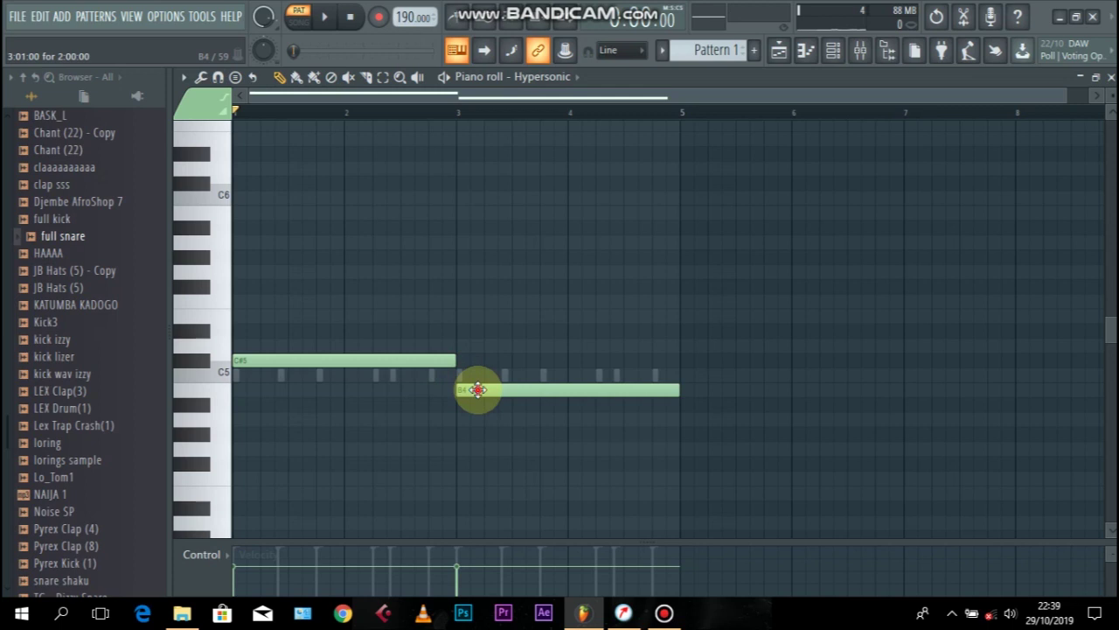
# Lower the bar 3 note to A#4 and stack two-bar F5 and A5 notes above the bar 1 note.
pyautogui.moveTo(477, 389); pyautogui.dragTo(476, 413)
pyautogui.moveTo(365, 347); pyautogui.dragTo(225, 300)
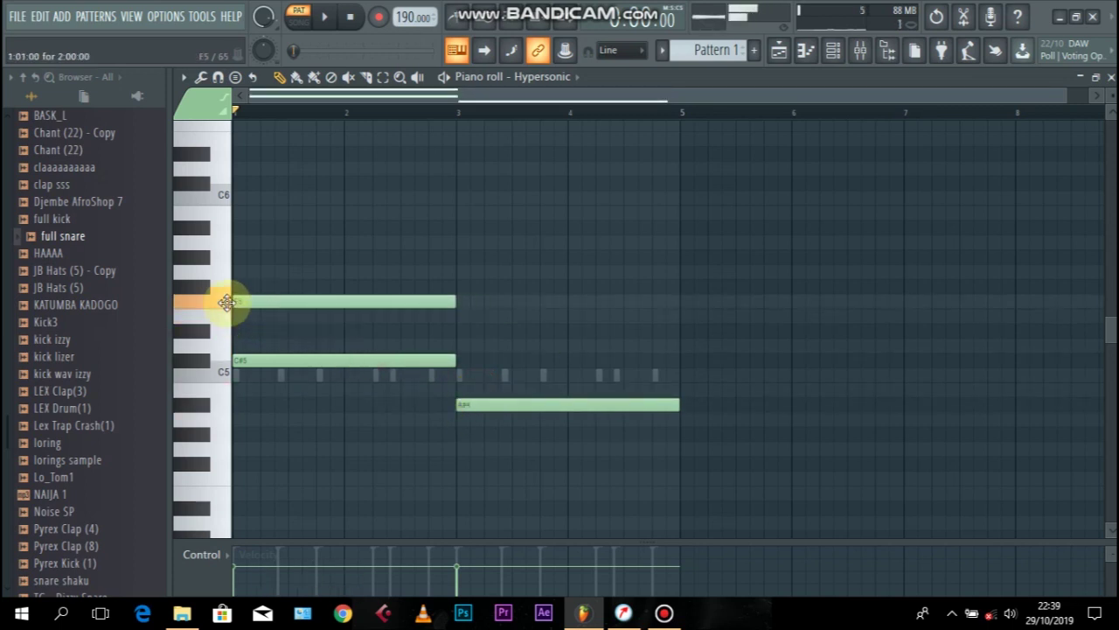
pyautogui.moveTo(249, 256)
pyautogui.mouseDown()
pyautogui.moveTo(201, 256)
pyautogui.moveTo(187, 241)
pyautogui.mouseUp()
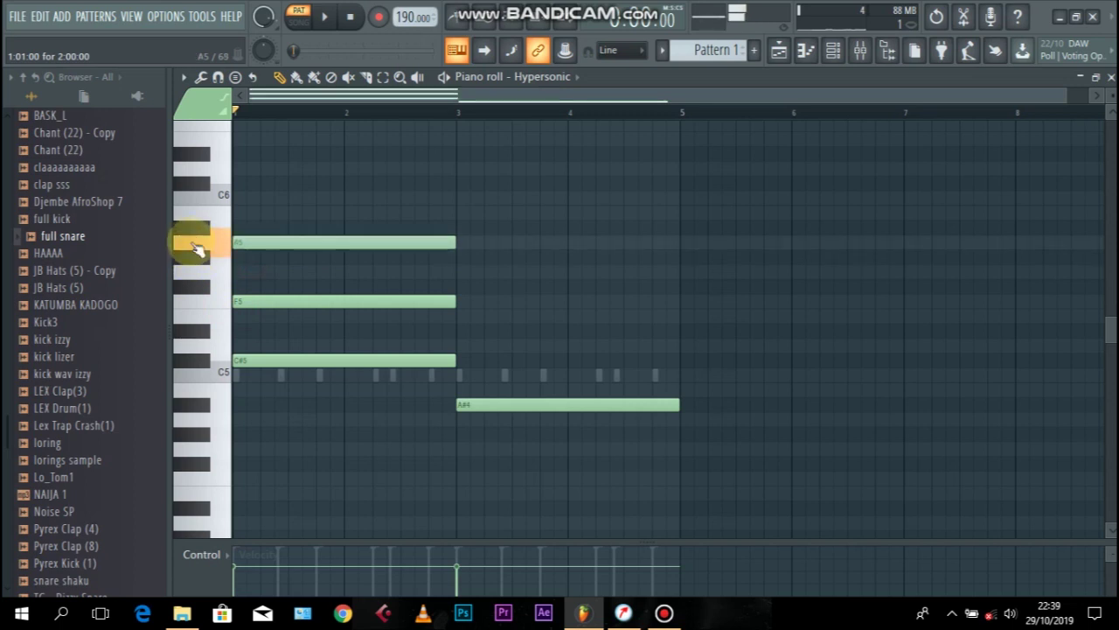
pyautogui.click(271, 366)
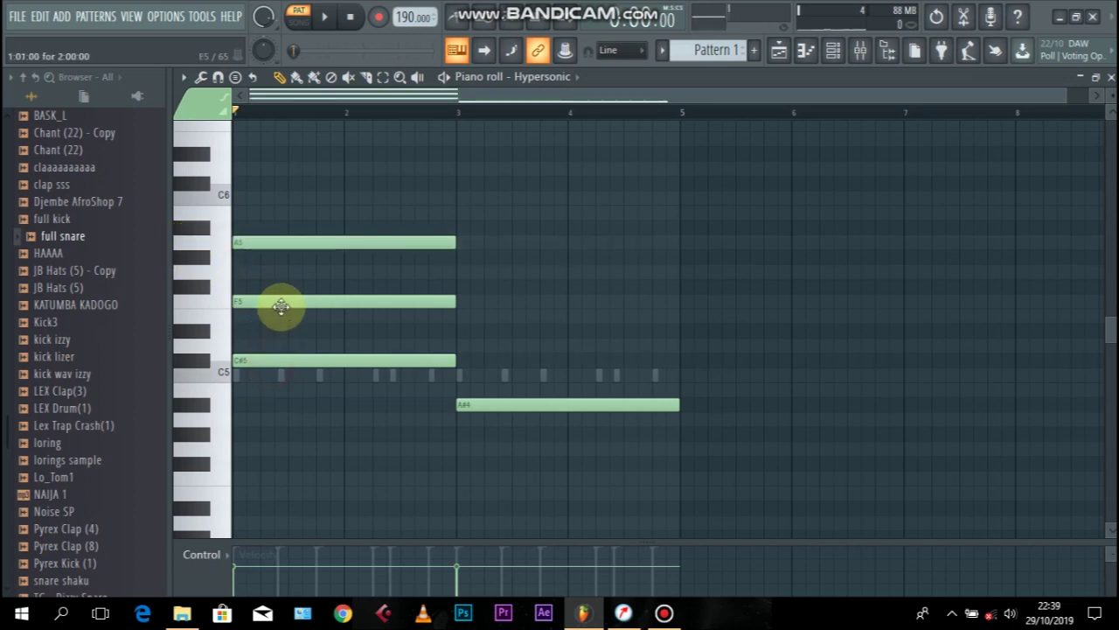
# Try the bar 1 chord as C#5, E5 and G#5 by lowering its upper two notes, and play it.
pyautogui.moveTo(280, 306); pyautogui.dragTo(280, 317)
pyautogui.moveTo(296, 238); pyautogui.dragTo(297, 255)
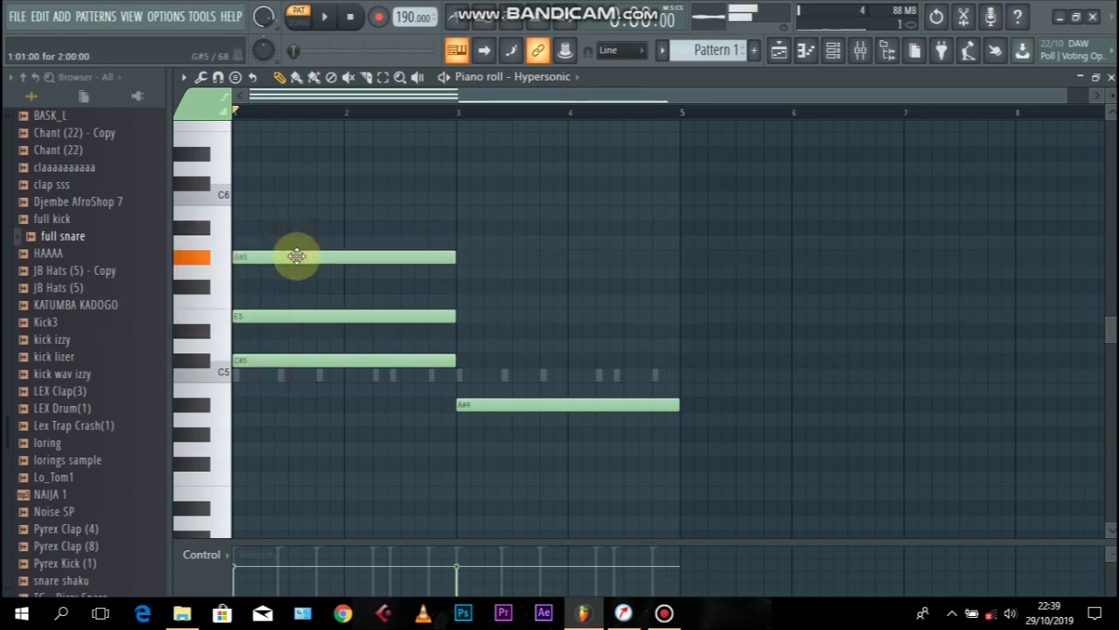
pyautogui.press('space')
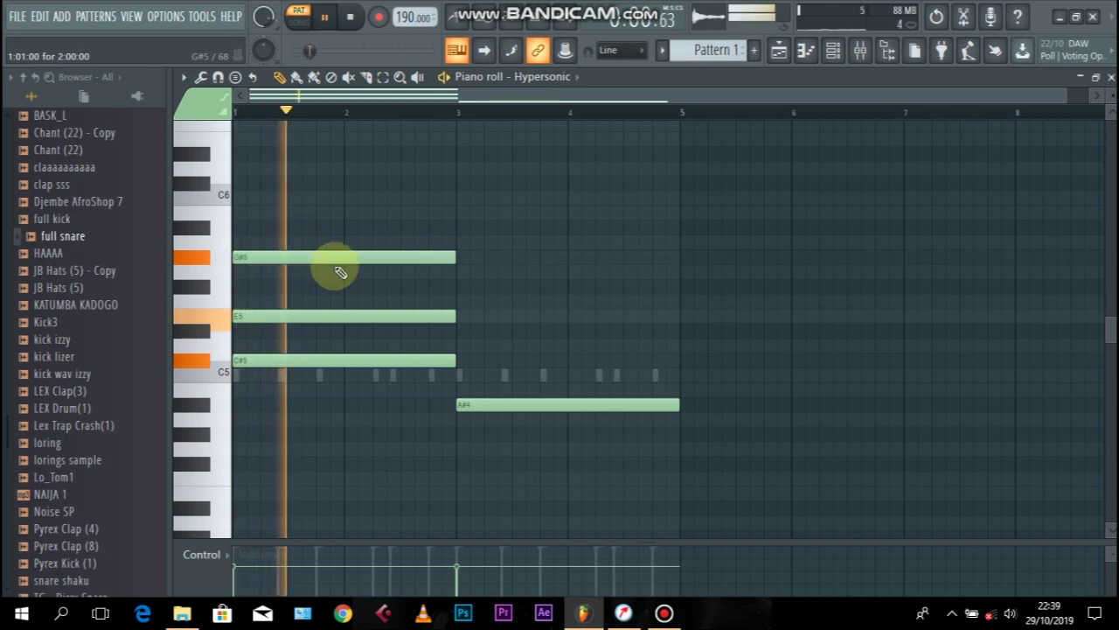
pyautogui.press('space')
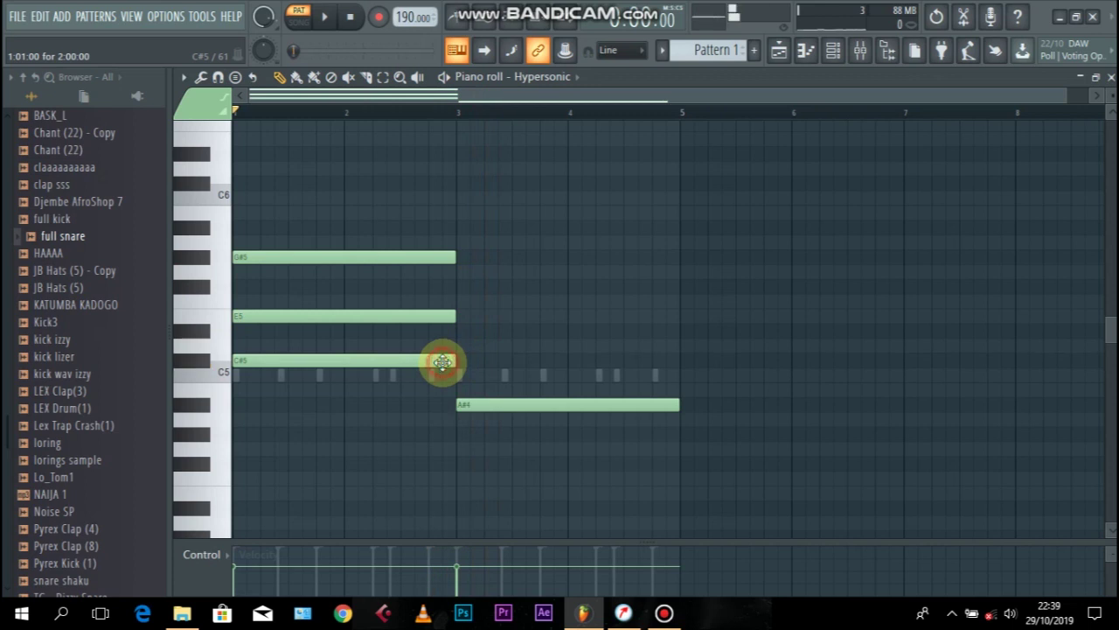
# Raise the bar 1 chord to D5, F5 and A5 and listen to the pattern.
pyautogui.moveTo(432, 360); pyautogui.dragTo(393, 298)
pyautogui.moveTo(375, 258); pyautogui.dragTo(371, 238)
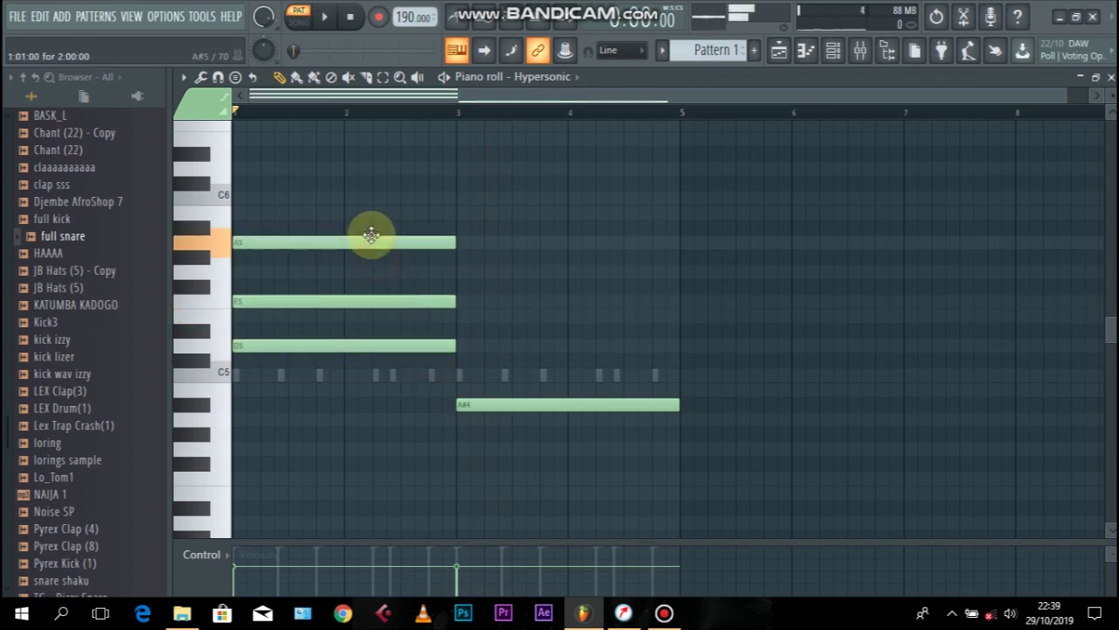
pyautogui.press('space')
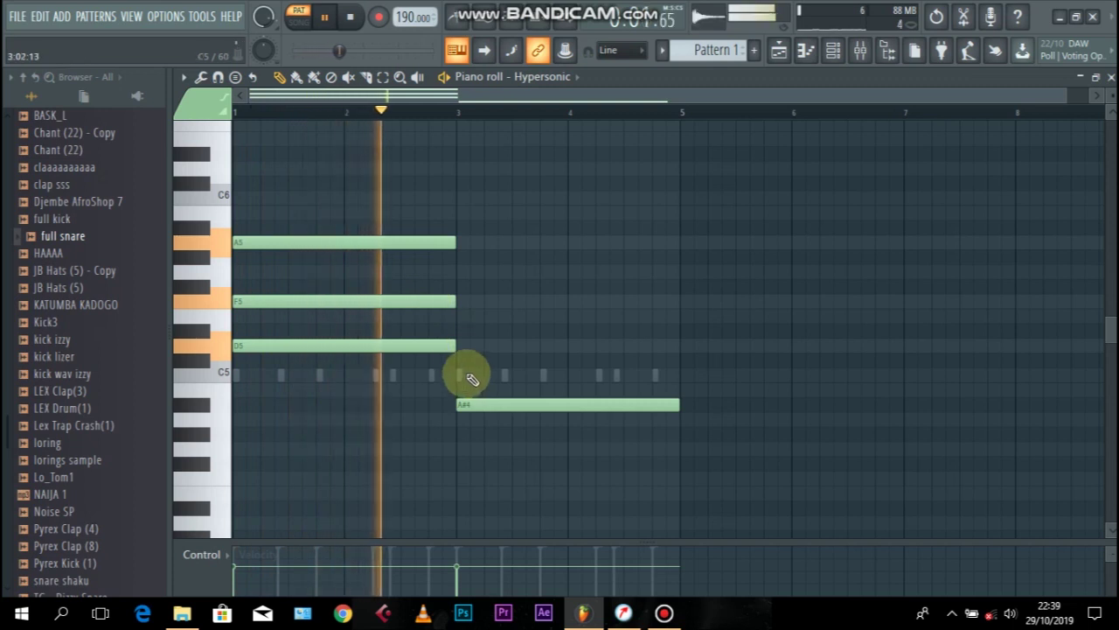
pyautogui.press('space')
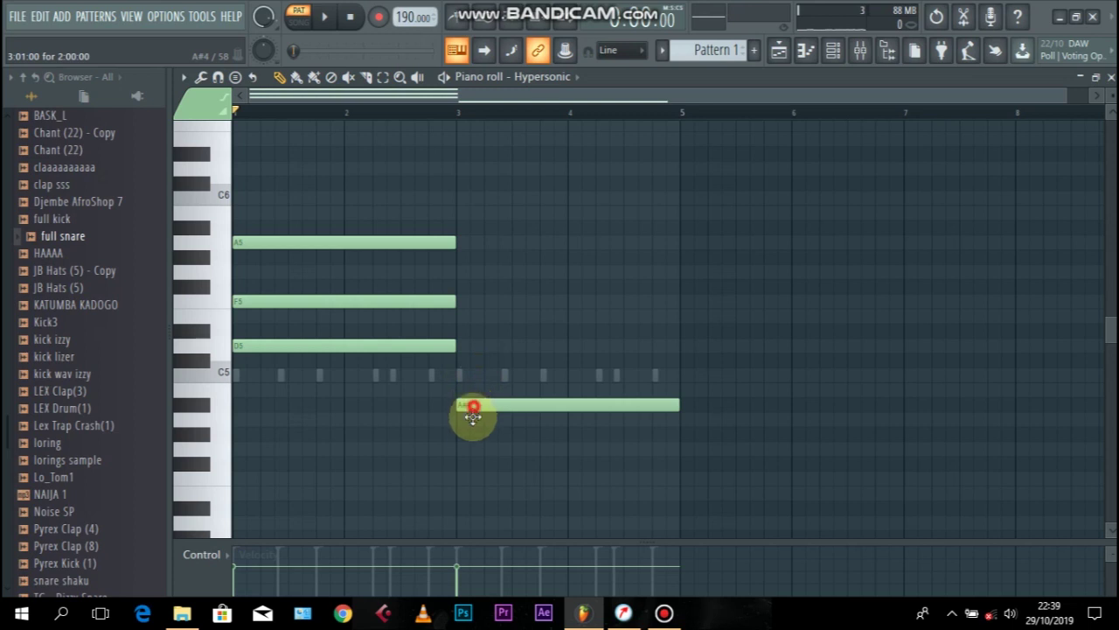
# Build a two-bar chord of A4, C5, E5 and A5 at bar 3, top the bar 1 chord with D6, and start playback.
pyautogui.moveTo(472, 417); pyautogui.dragTo(469, 431)
pyautogui.click(459, 375)
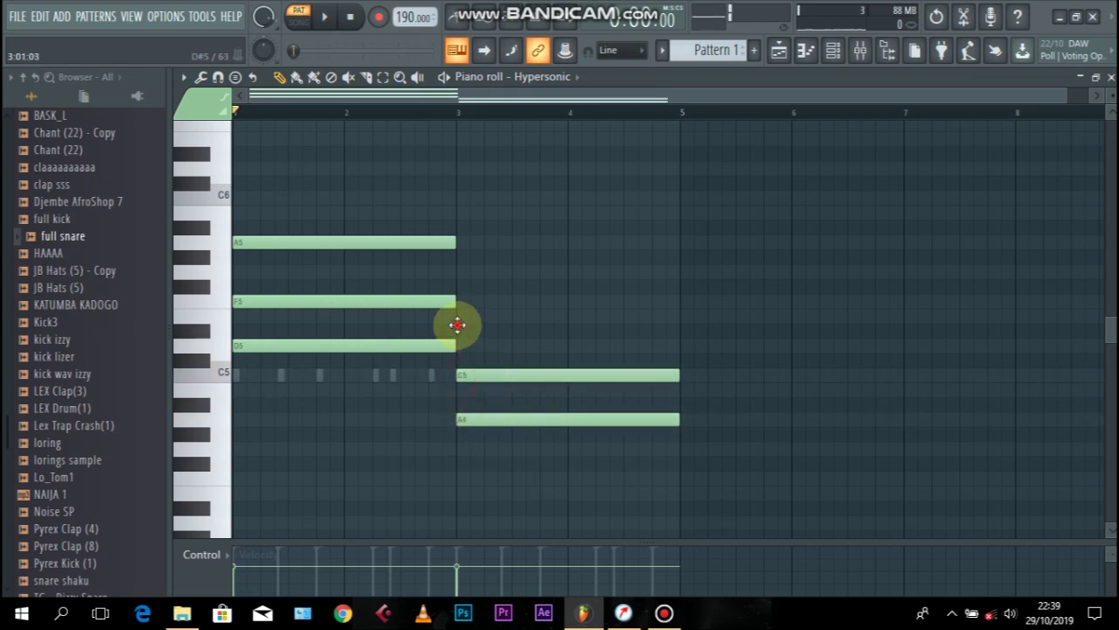
pyautogui.moveTo(458, 326); pyautogui.dragTo(453, 313)
pyautogui.moveTo(452, 261)
pyautogui.mouseDown()
pyautogui.moveTo(457, 228)
pyautogui.moveTo(455, 243)
pyautogui.mouseUp()
pyautogui.moveTo(293, 204); pyautogui.dragTo(243, 172)
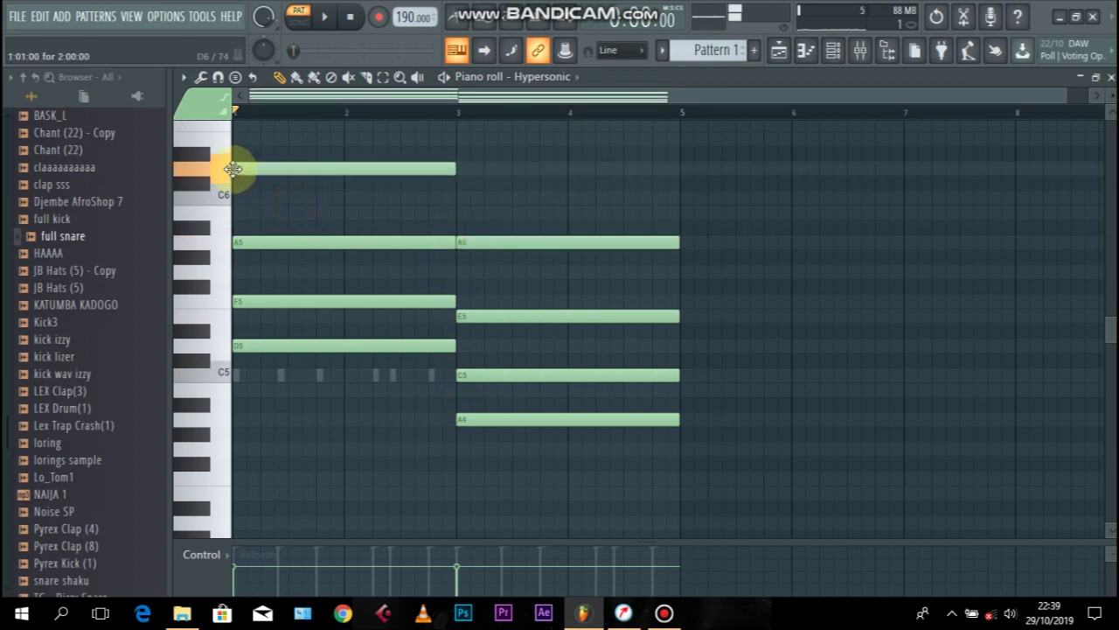
pyautogui.press('space')
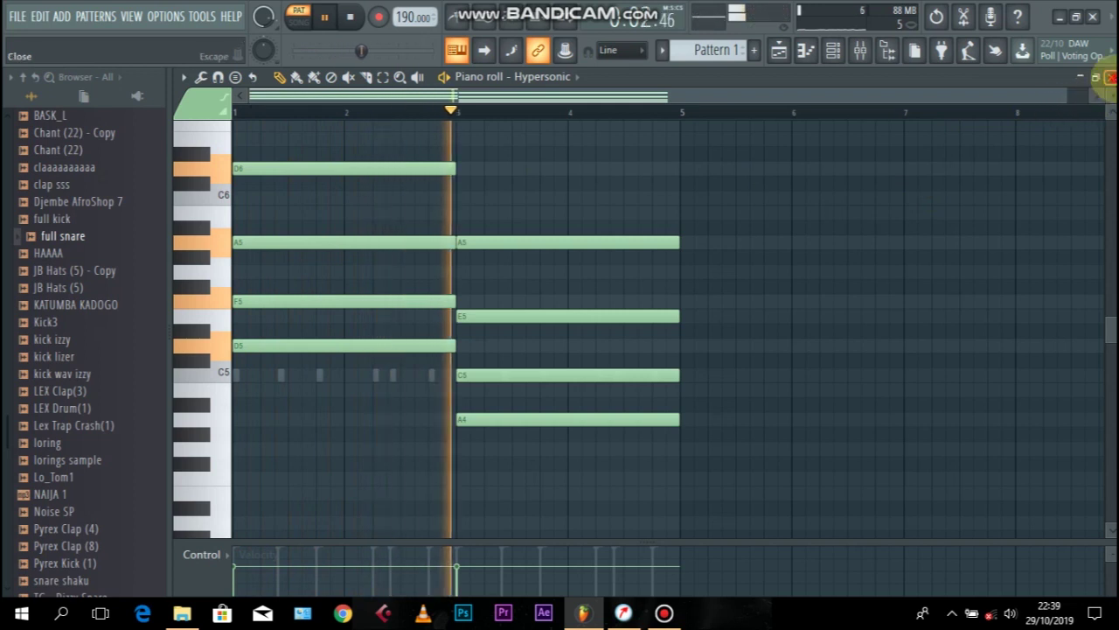
# Close the Piano roll and move the Hypersonic notes from Pattern 1 into Pattern 2.
pyautogui.click(1109, 77)
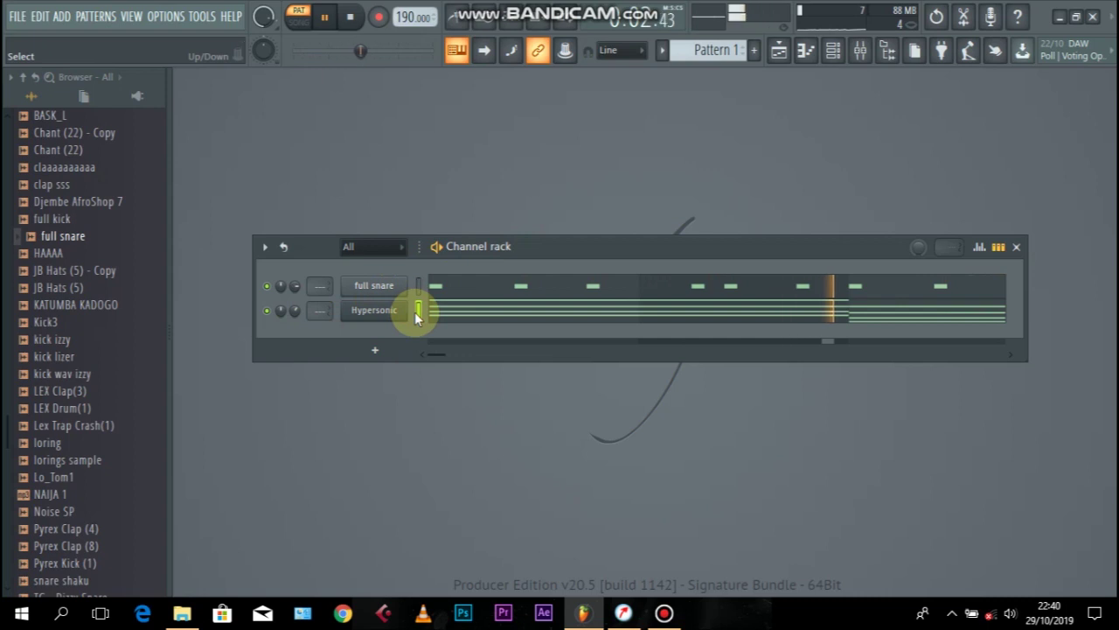
pyautogui.hotkey('ctrl', 'z')
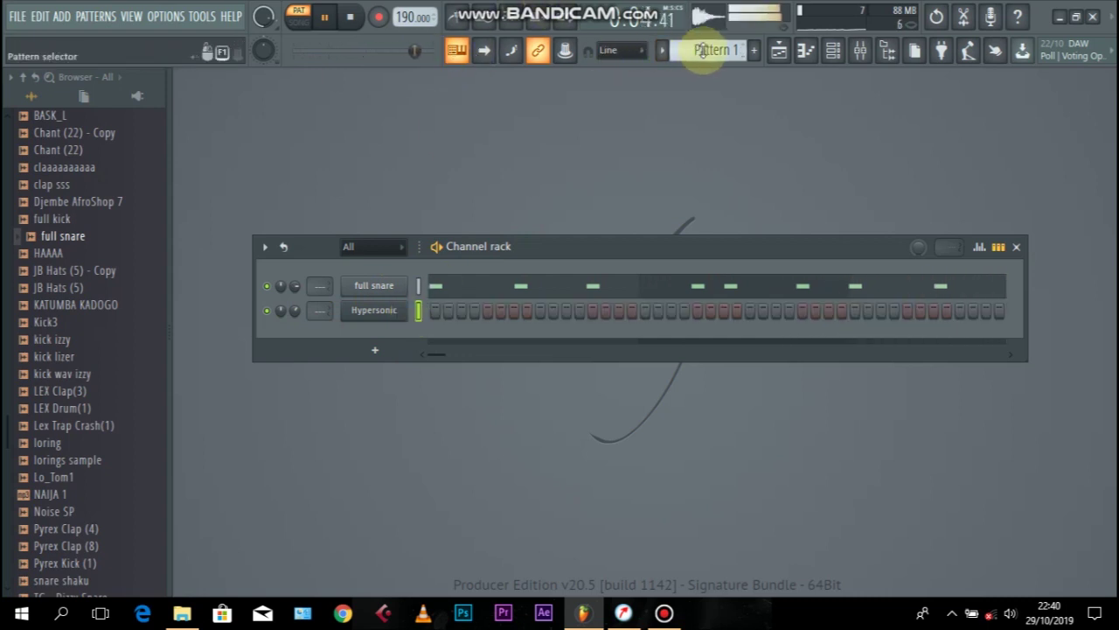
pyautogui.scroll(-1, 708, 50)
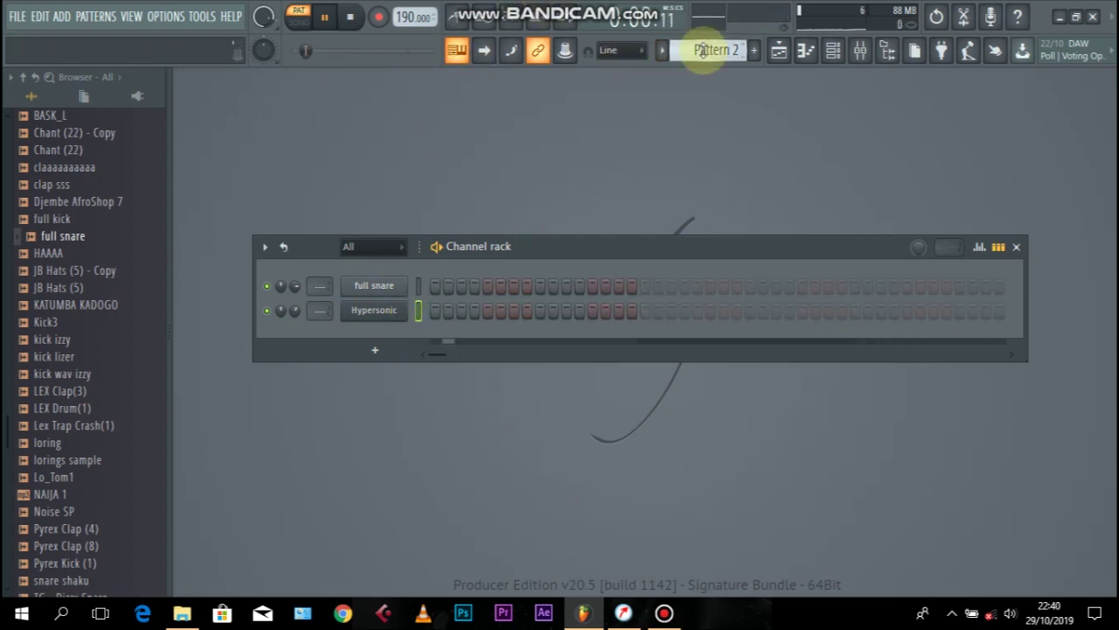
# Stop playback and place Pattern 1 on Track 2 and Pattern 2 on Track 3 at bar 1 of the Playlist.
pyautogui.click(780, 53)
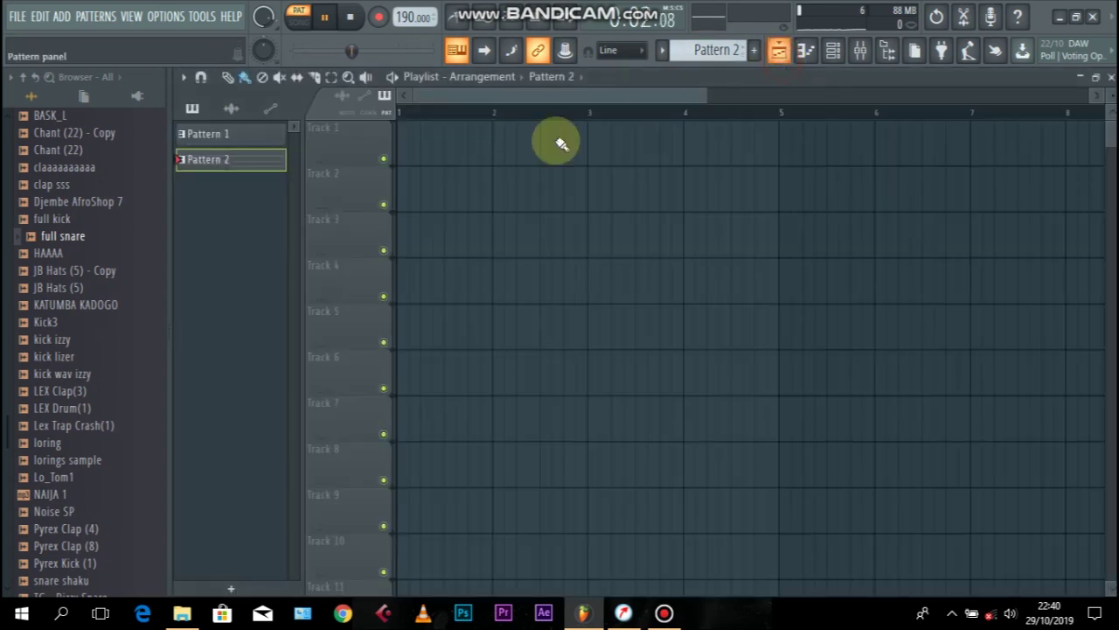
pyautogui.scroll(1, 713, 50)
pyautogui.press('space')
pyautogui.click(435, 190)
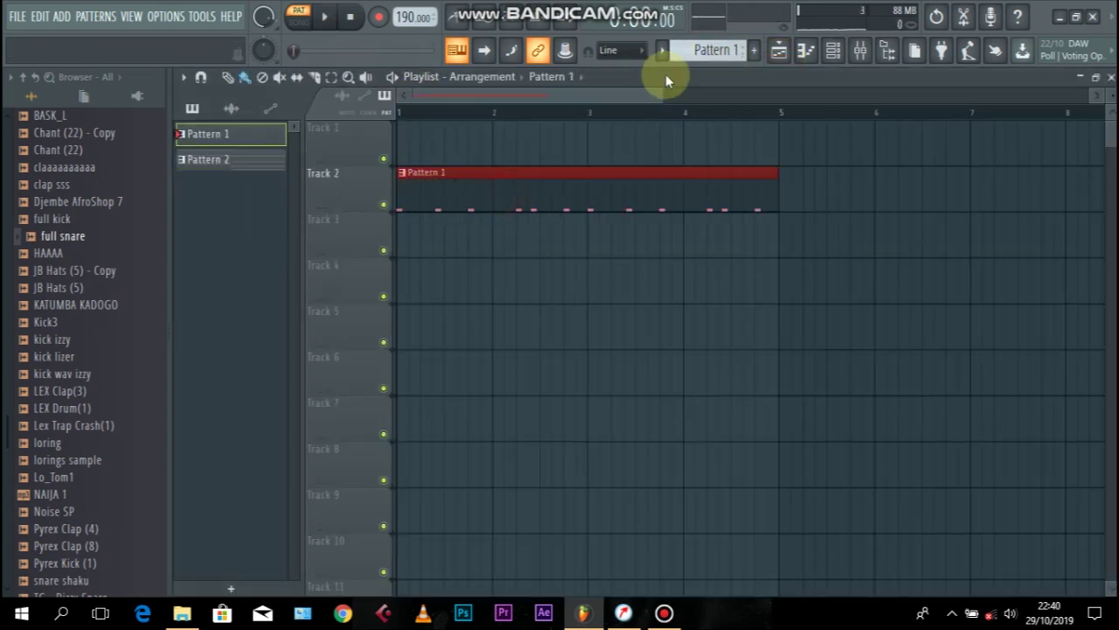
pyautogui.scroll(-1, 715, 48)
pyautogui.click(430, 250)
pyautogui.moveTo(286, 251); pyautogui.dragTo(288, 251)
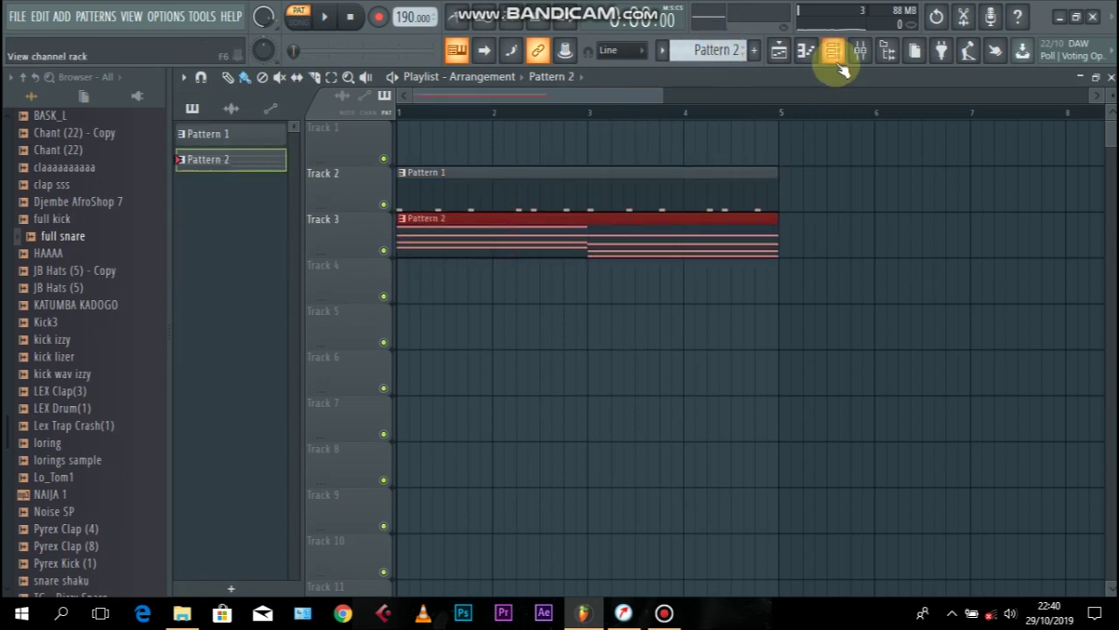
# Add a second Hypersonic channel and raise the level of its part 1, Black Hole, to +6.0 dB.
pyautogui.click(835, 55)
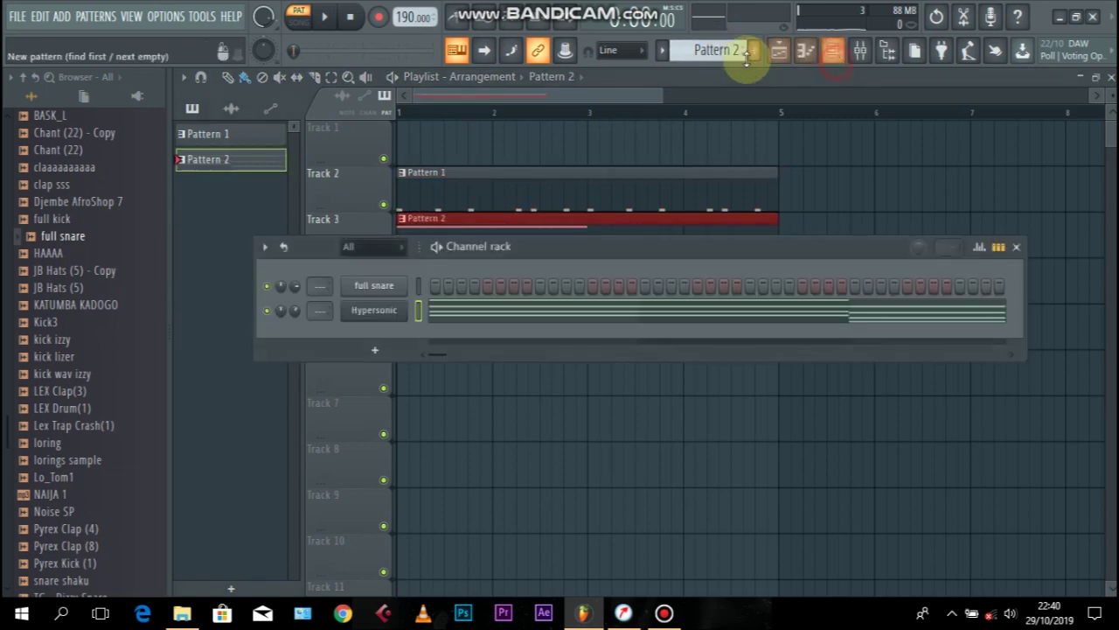
pyautogui.click(359, 357)
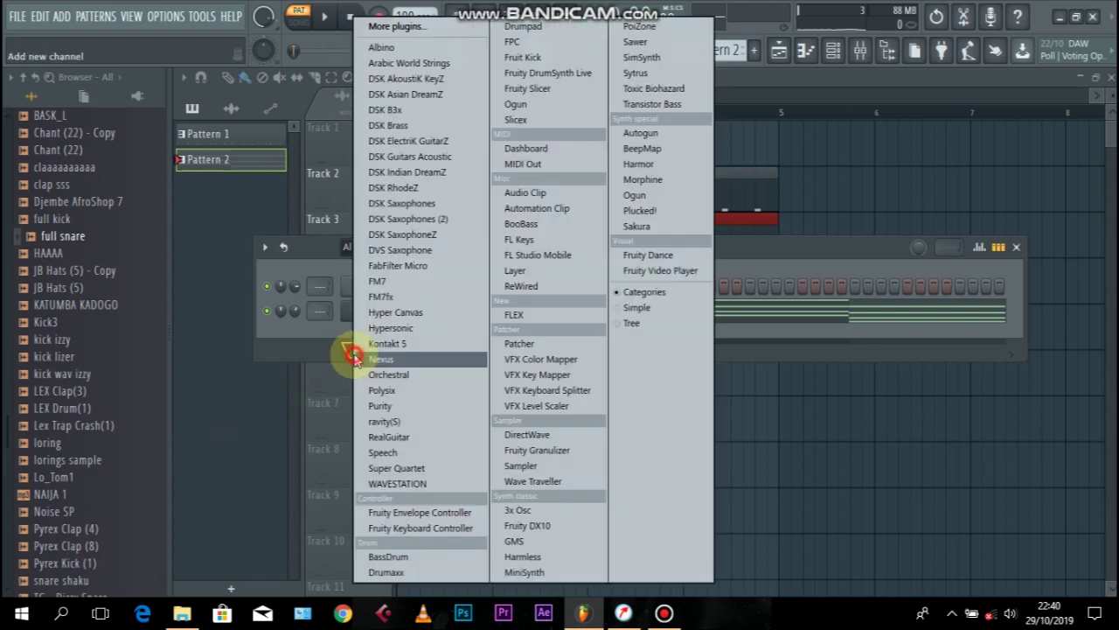
pyautogui.click(442, 334)
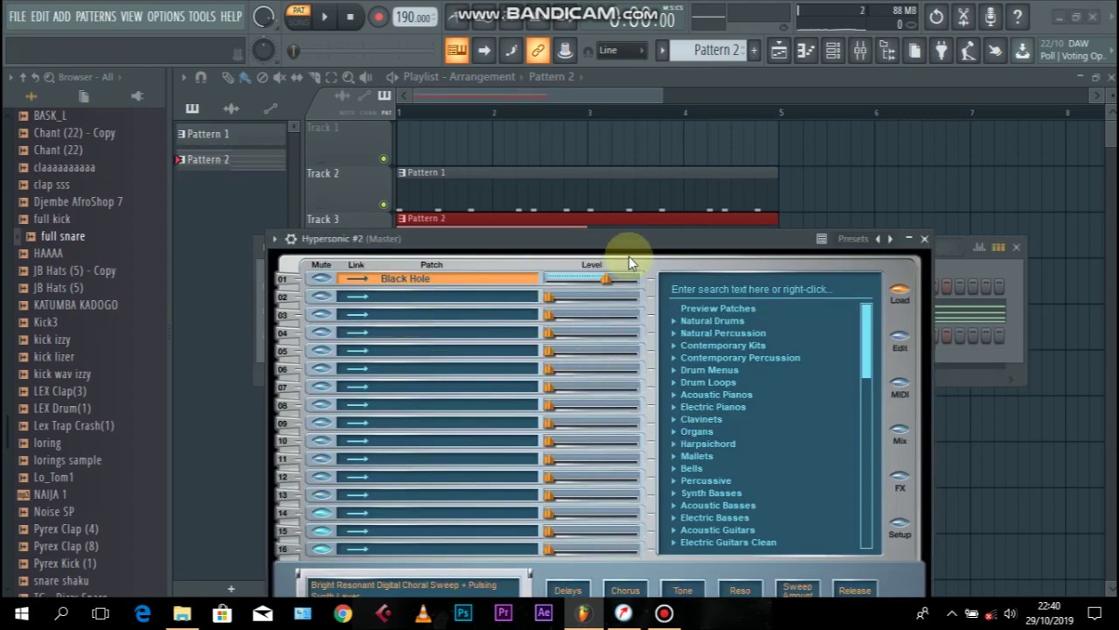
pyautogui.moveTo(609, 282); pyautogui.dragTo(871, 424)
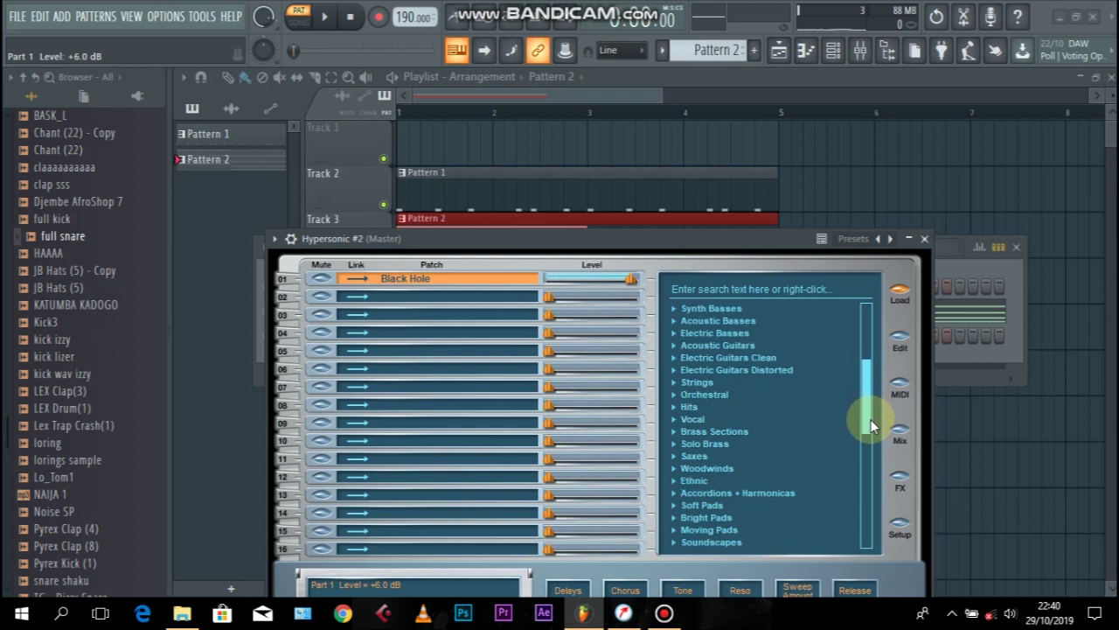
# Load the Soft Kalimba patch from the Ethnic category into part 1 of Hypersonic #2 and close the instrument.
pyautogui.click(673, 482)
pyautogui.moveTo(871, 382); pyautogui.dragTo(867, 393)
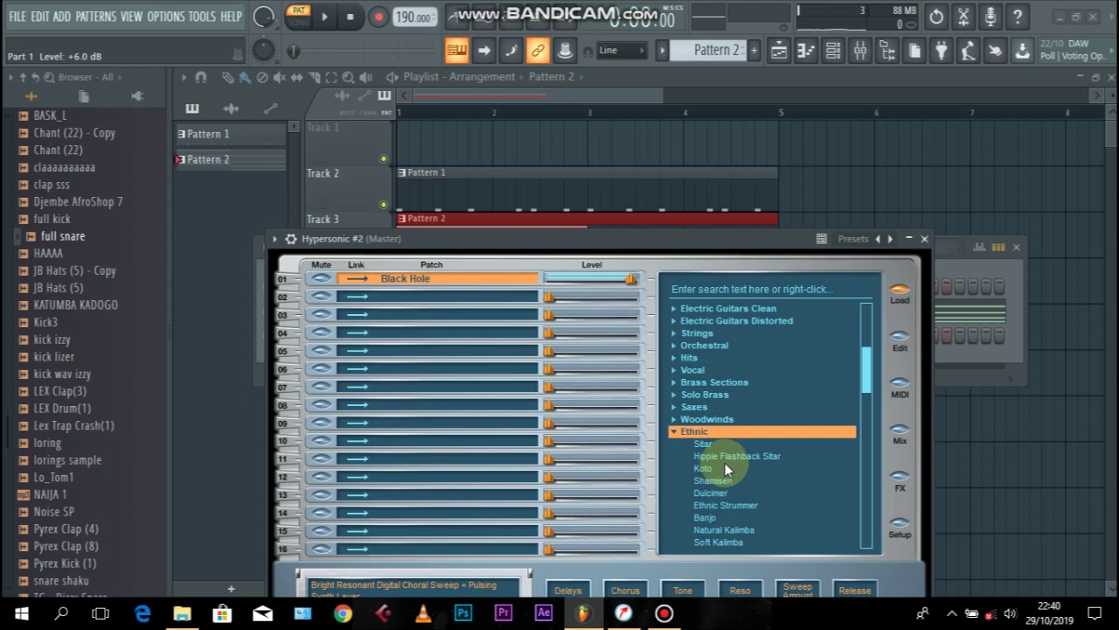
pyautogui.click(728, 541)
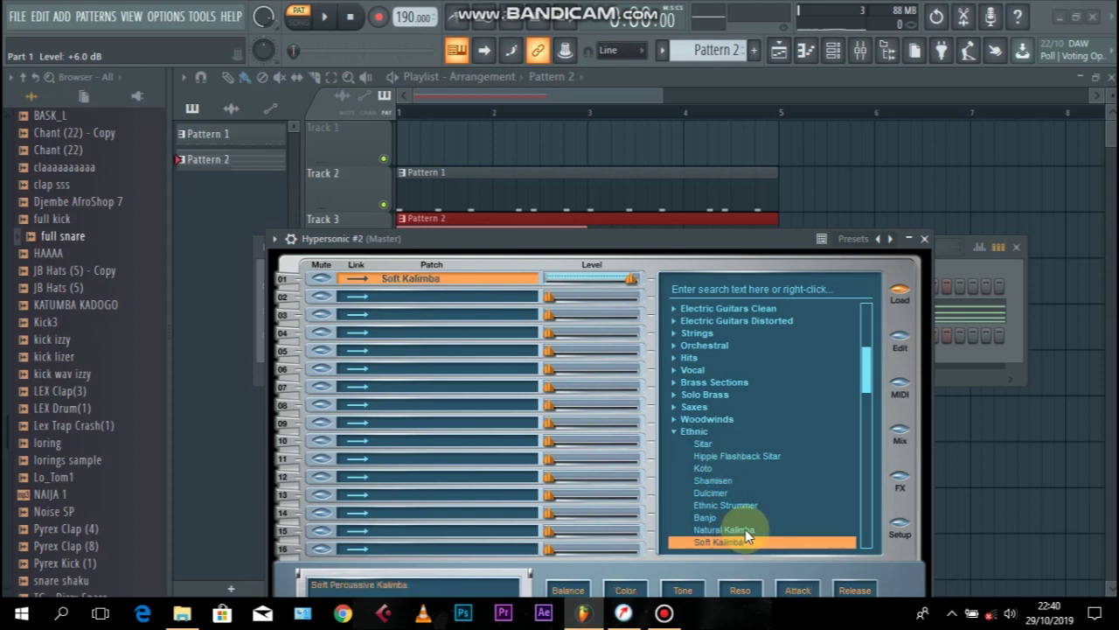
pyautogui.click(916, 243)
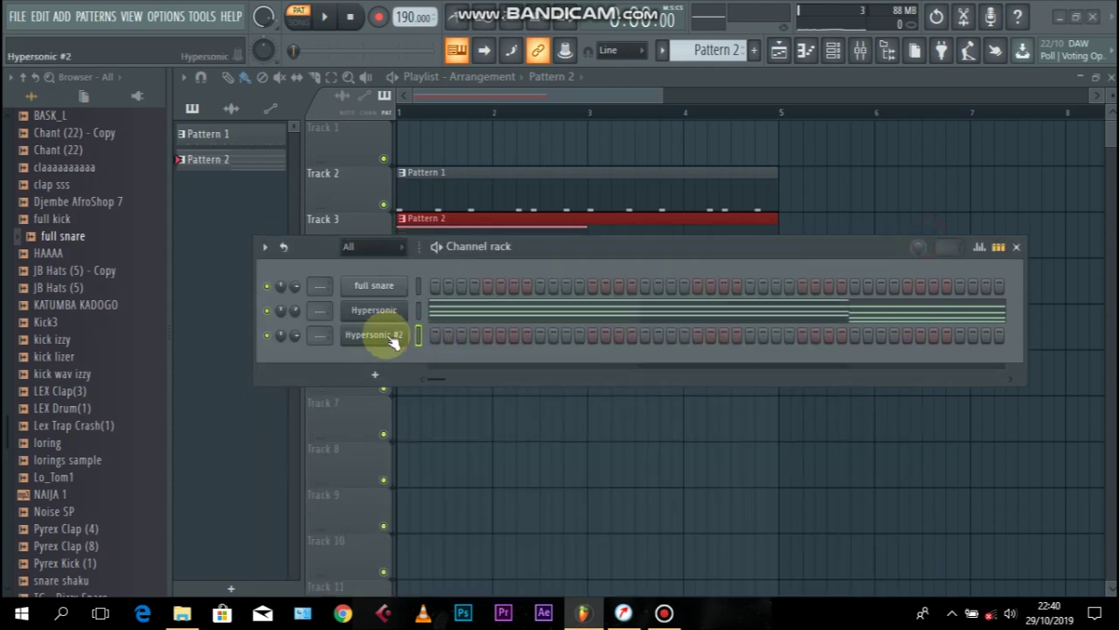
# In the Hypersonic #2 Piano roll for Pattern 2, place a D5, F5, A5 and D6 chord starting at step 13 of bar 1.
pyautogui.rightClick(387, 333)
pyautogui.click(446, 329)
pyautogui.press('space')
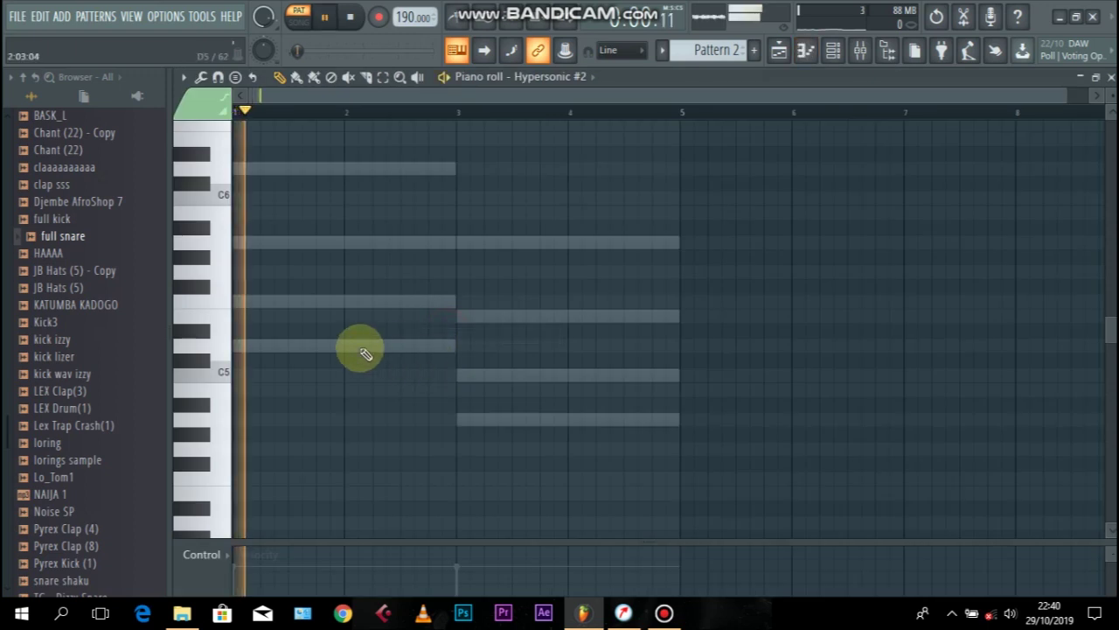
pyautogui.click(317, 346)
pyautogui.click(317, 302)
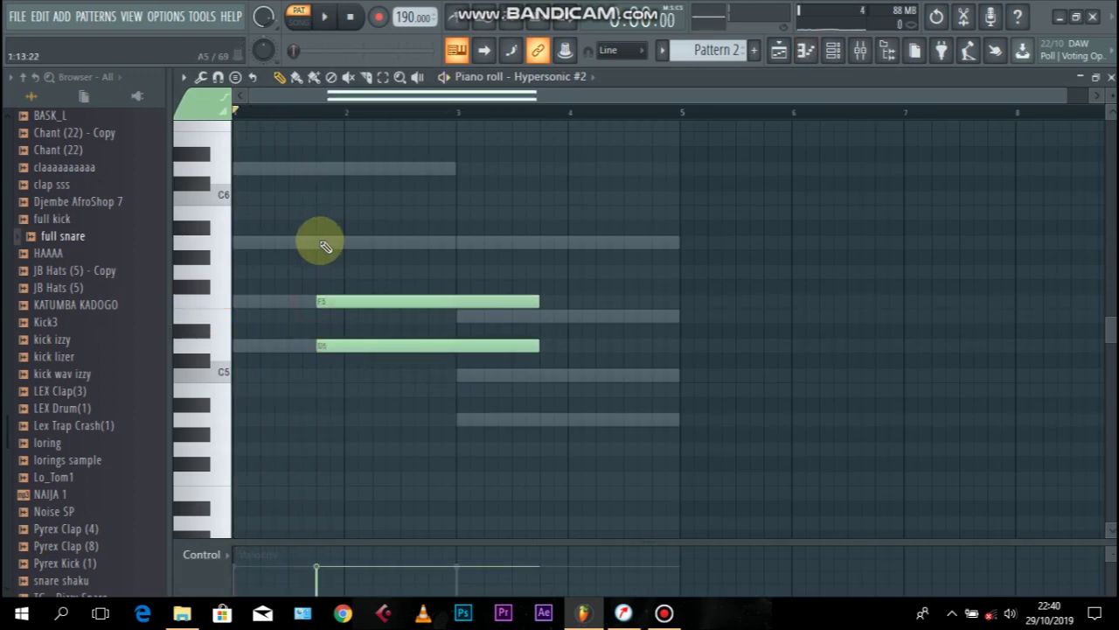
pyautogui.click(316, 243)
pyautogui.click(317, 169)
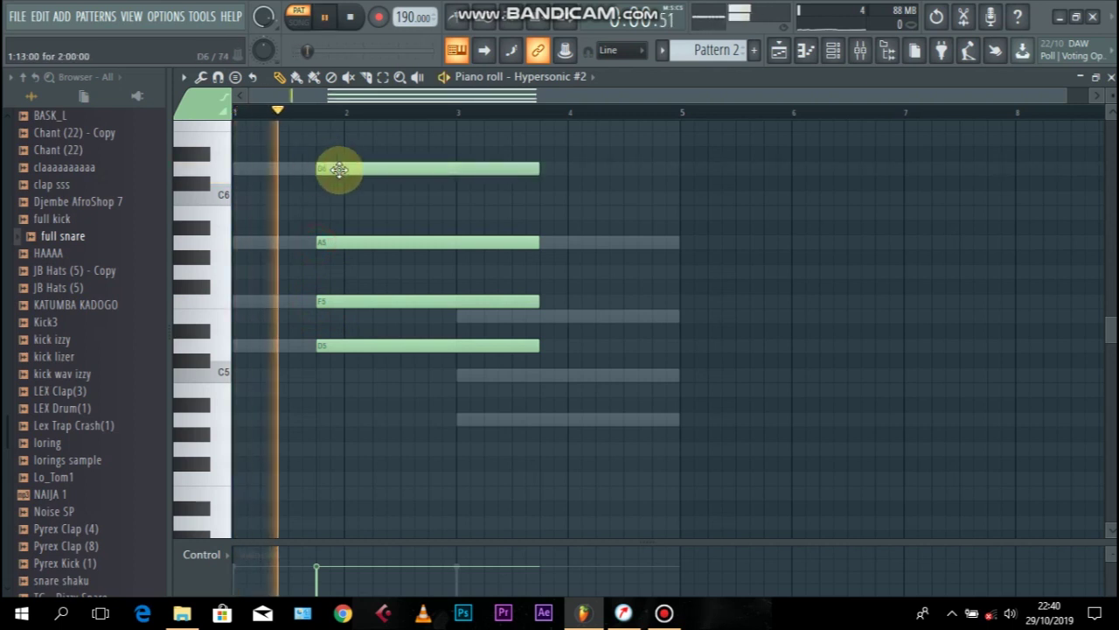
# End the first chord at bar 3, add A4, C5, E5 and A5 from step 13 of bar 3 to bar 5, and close the Piano roll.
pyautogui.moveTo(577, 134); pyautogui.dragTo(655, 425)
pyautogui.click(795, 358)
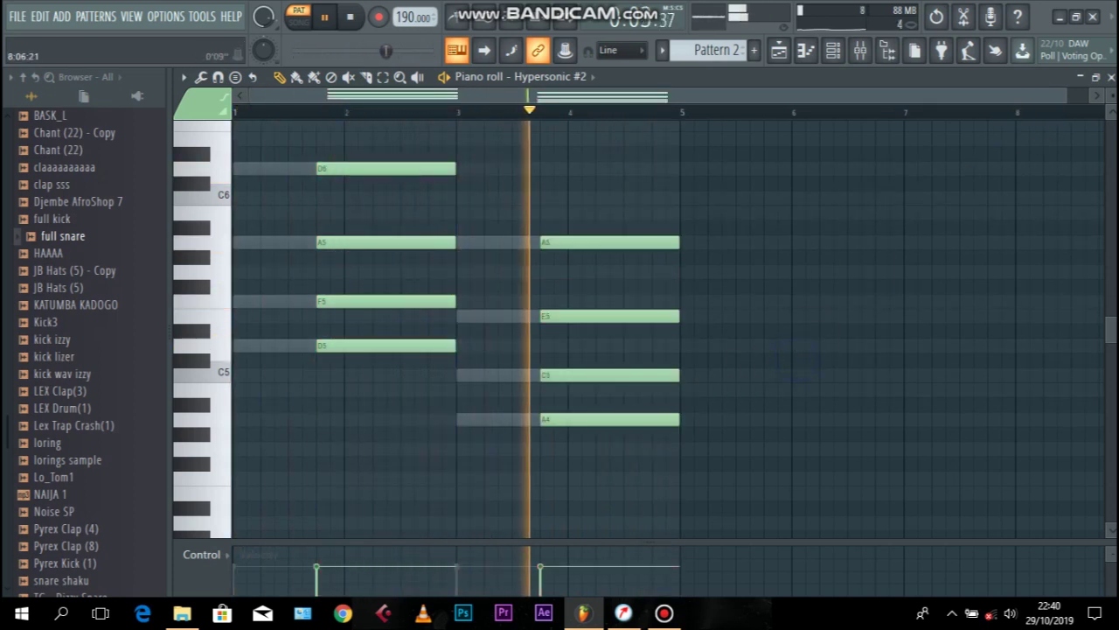
pyautogui.click(1109, 77)
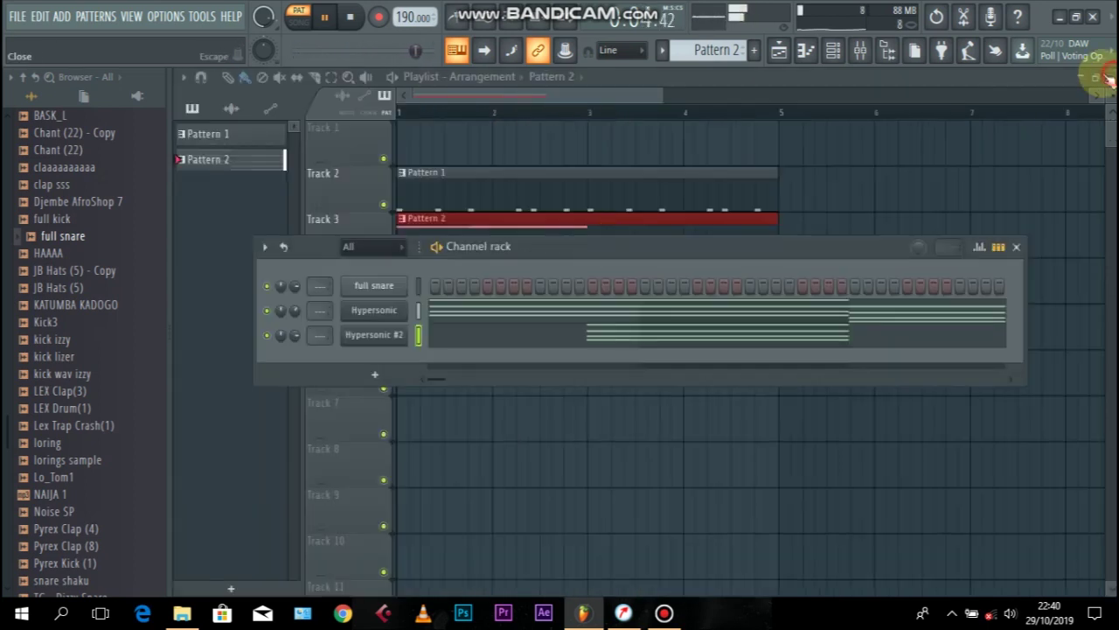
# Add a Nexus channel, load the GT Muted Clean 1 preset from the XP Guitars category, and close the instrument.
pyautogui.click(375, 375)
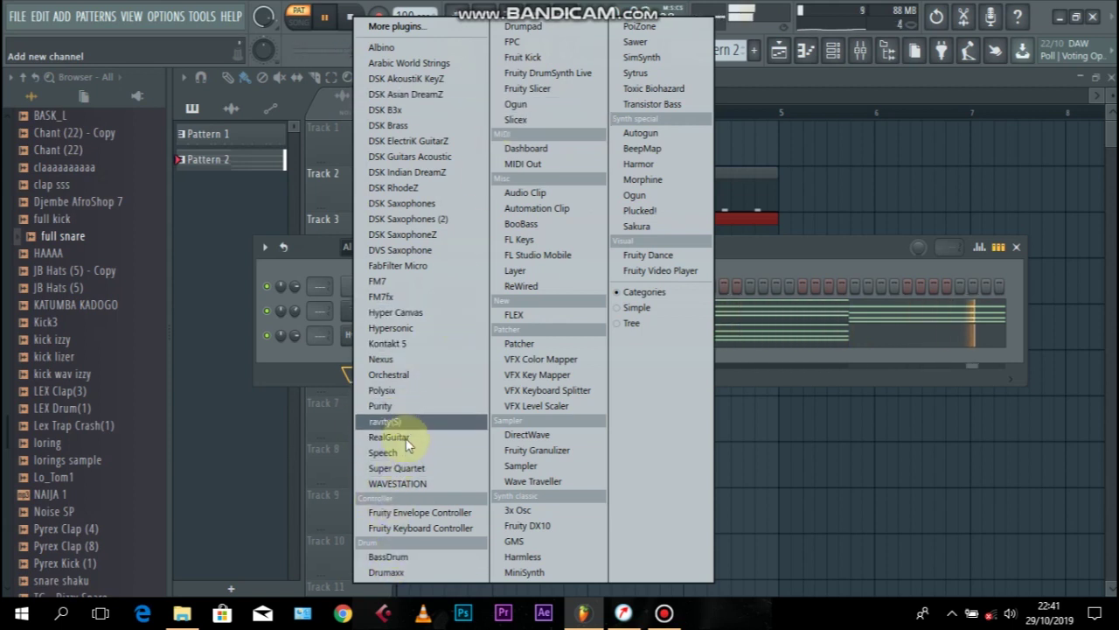
pyautogui.click(417, 361)
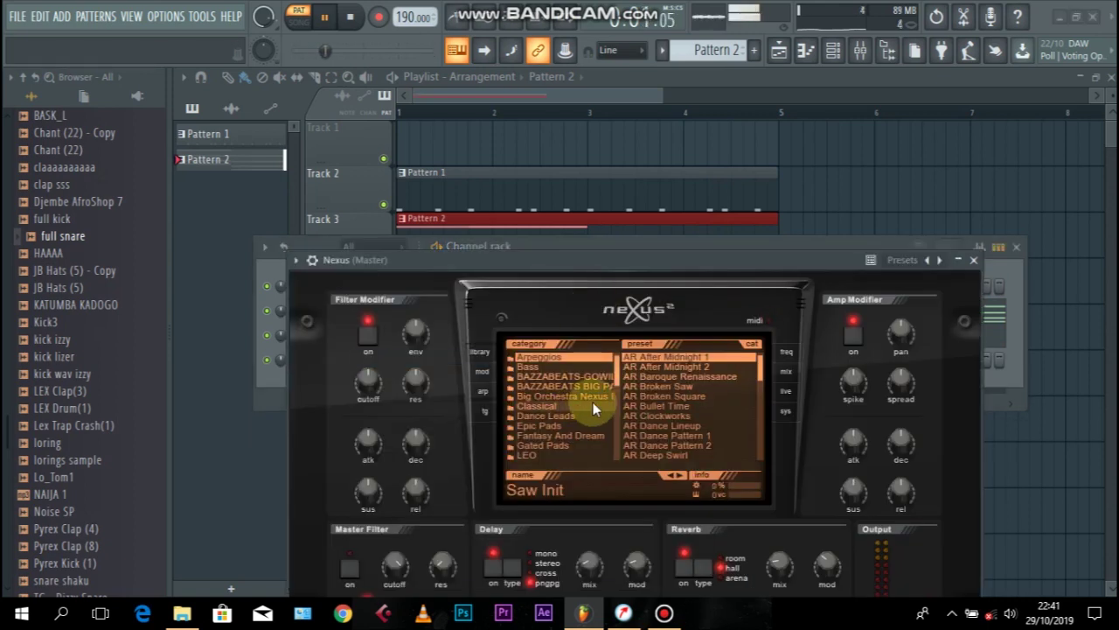
pyautogui.moveTo(616, 381); pyautogui.dragTo(614, 455)
pyautogui.click(548, 417)
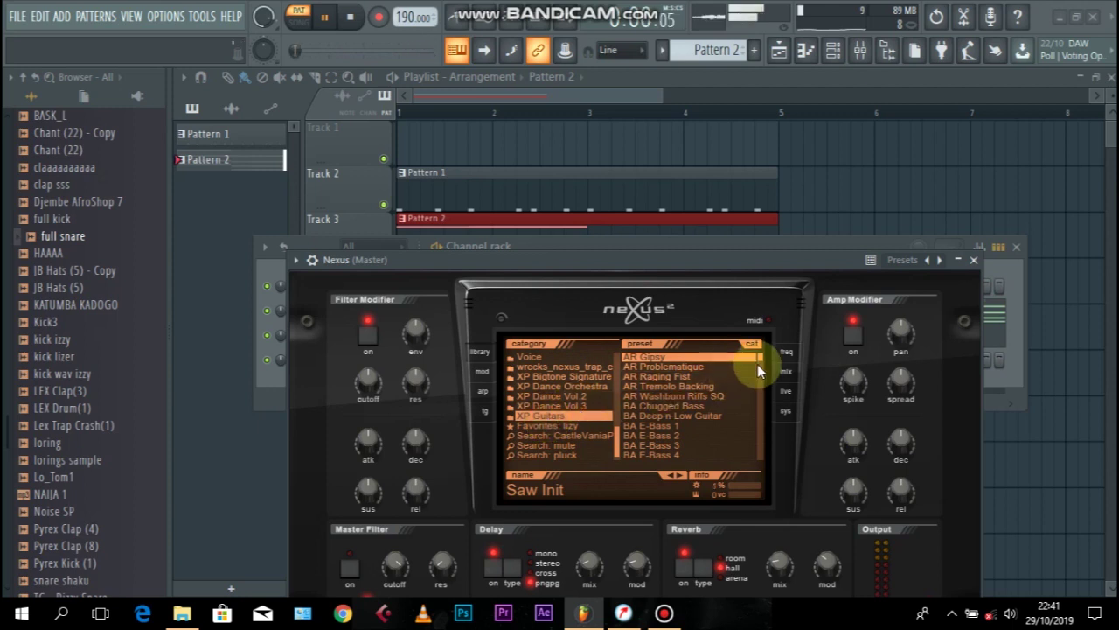
pyautogui.moveTo(760, 357); pyautogui.dragTo(760, 408)
pyautogui.click(685, 425)
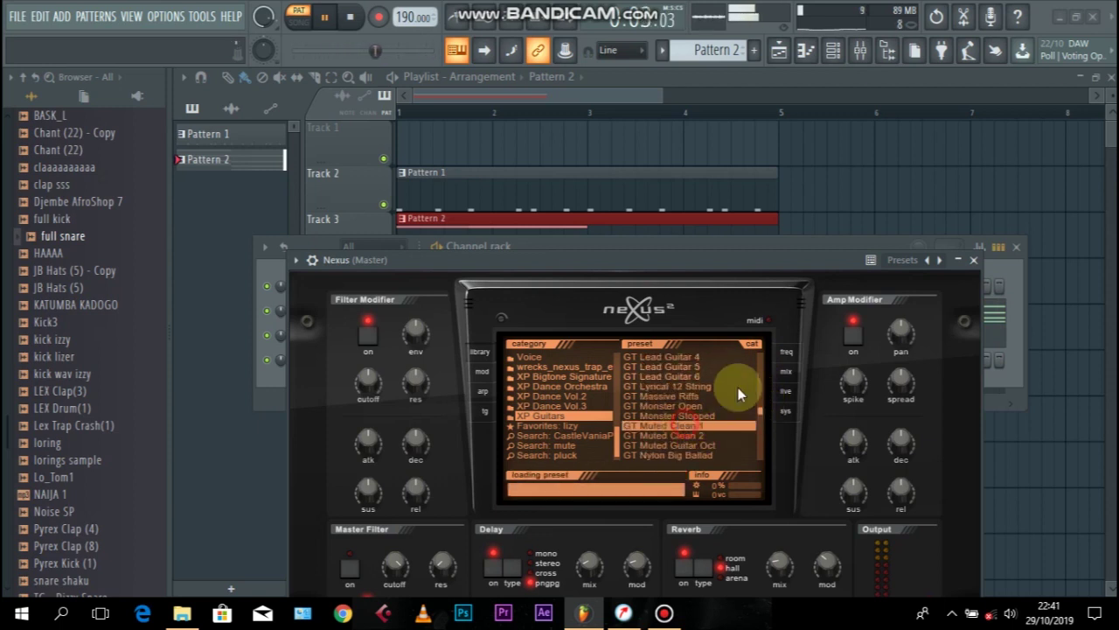
pyautogui.click(975, 260)
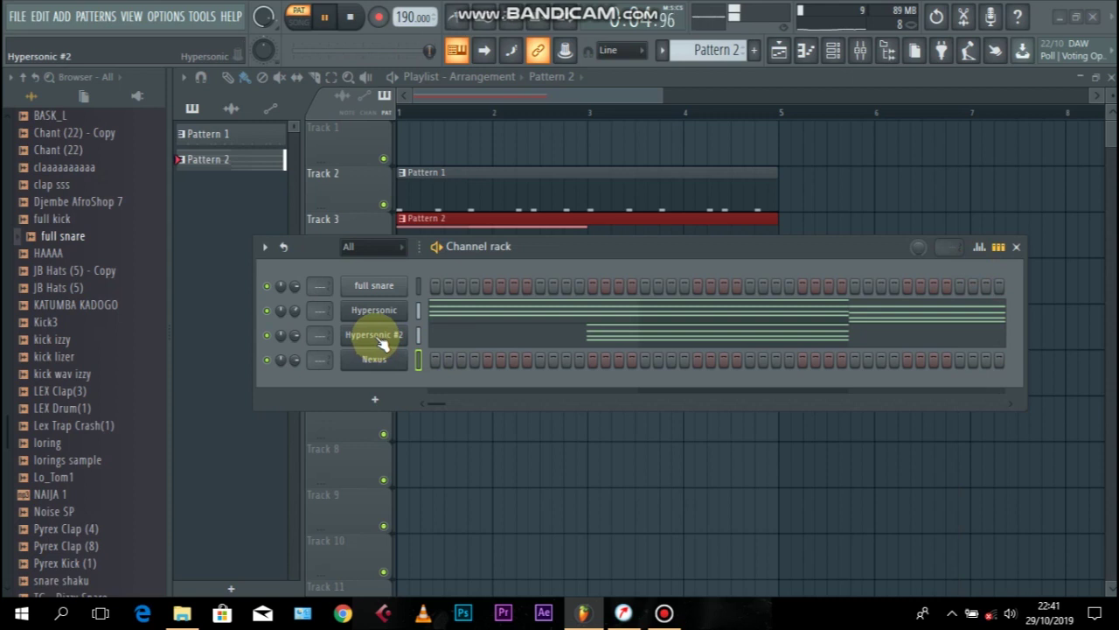
# Copy the Hypersonic #2 notes of Pattern 2 into the Nexus channel.
pyautogui.rightClick(372, 336)
pyautogui.click(585, 335)
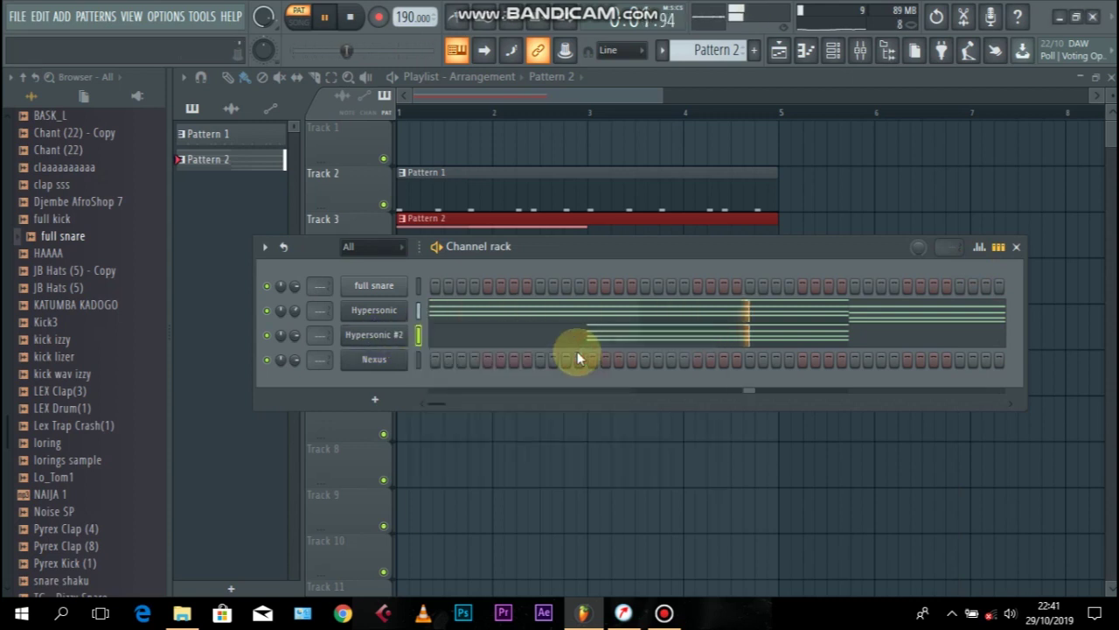
pyautogui.rightClick(363, 367)
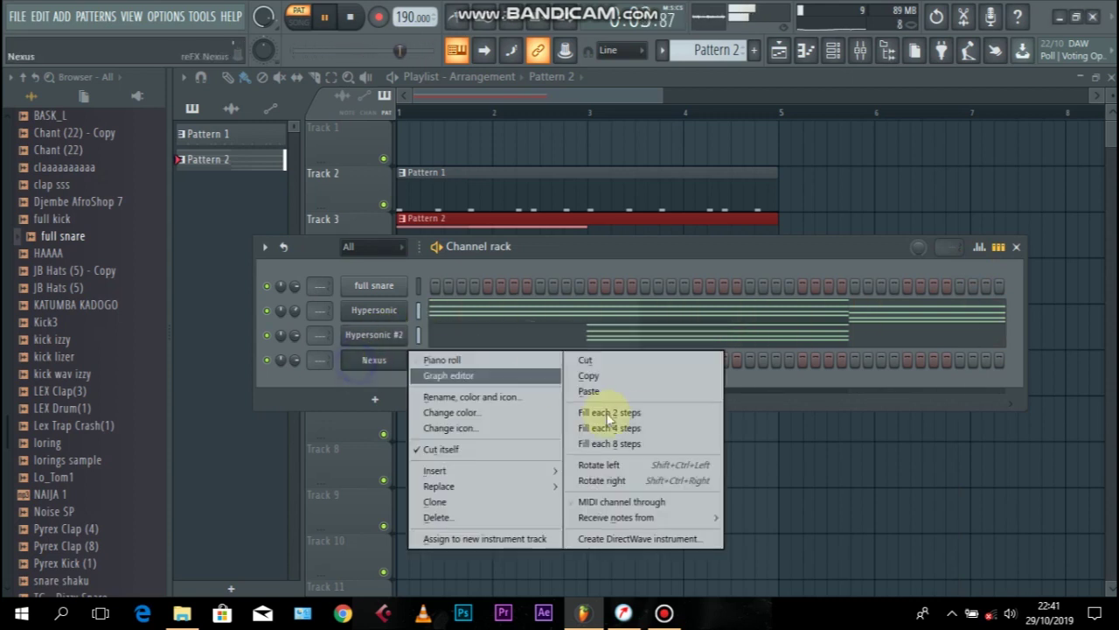
pyautogui.click(637, 392)
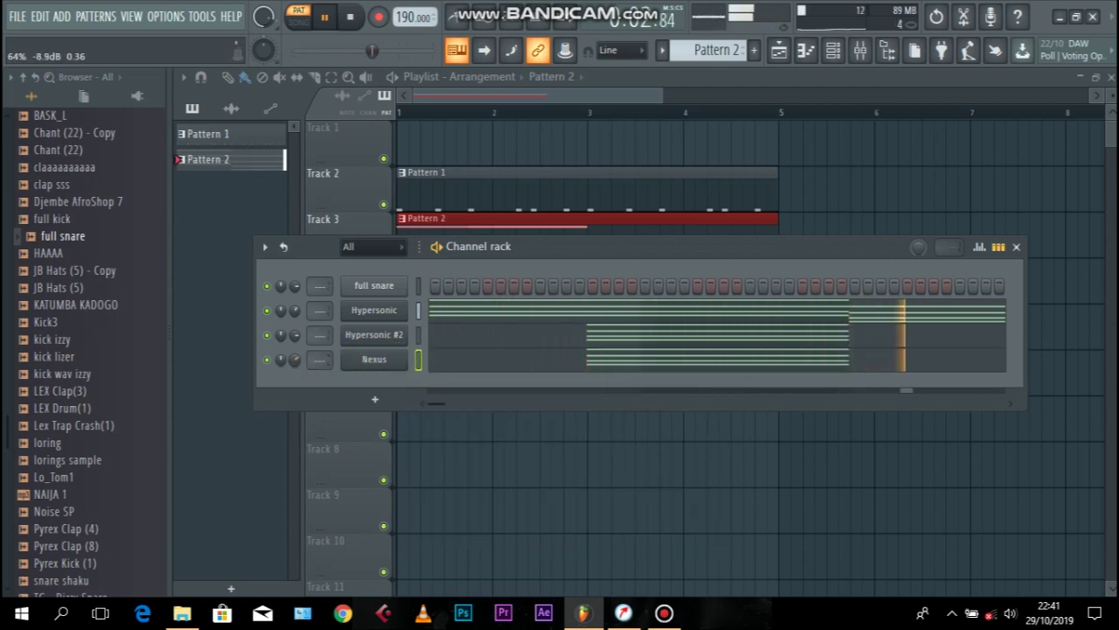
# Play the arrangement in Song mode, switch to Pattern 1 with the Channel rack open, and stop playback.
pyautogui.click(303, 26)
pyautogui.click(857, 156)
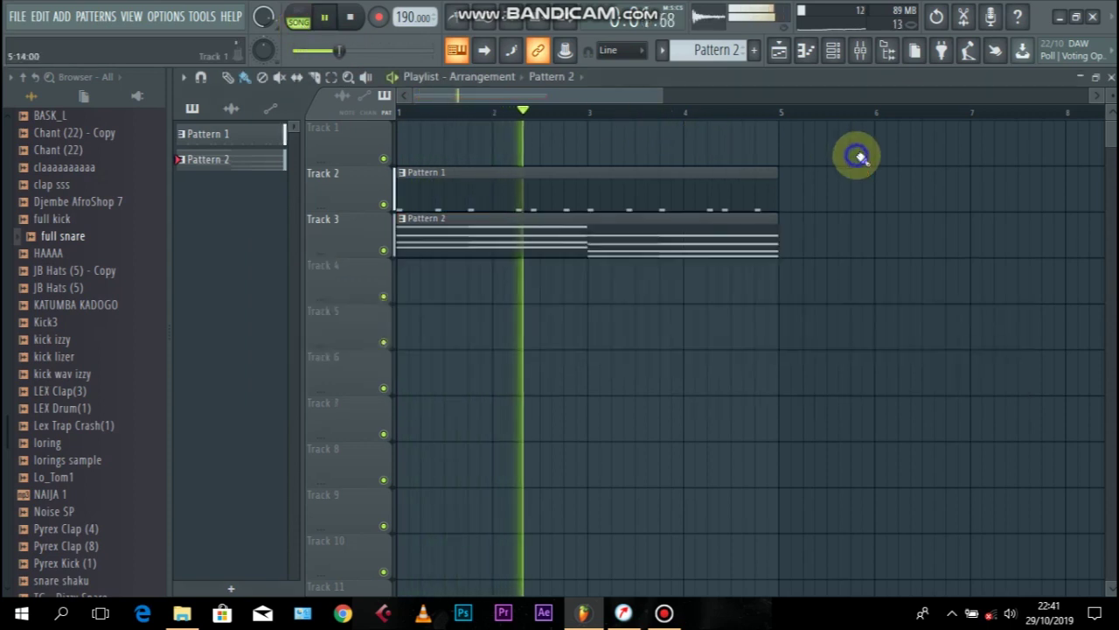
pyautogui.moveTo(657, 96); pyautogui.dragTo(944, 110)
pyautogui.click(833, 50)
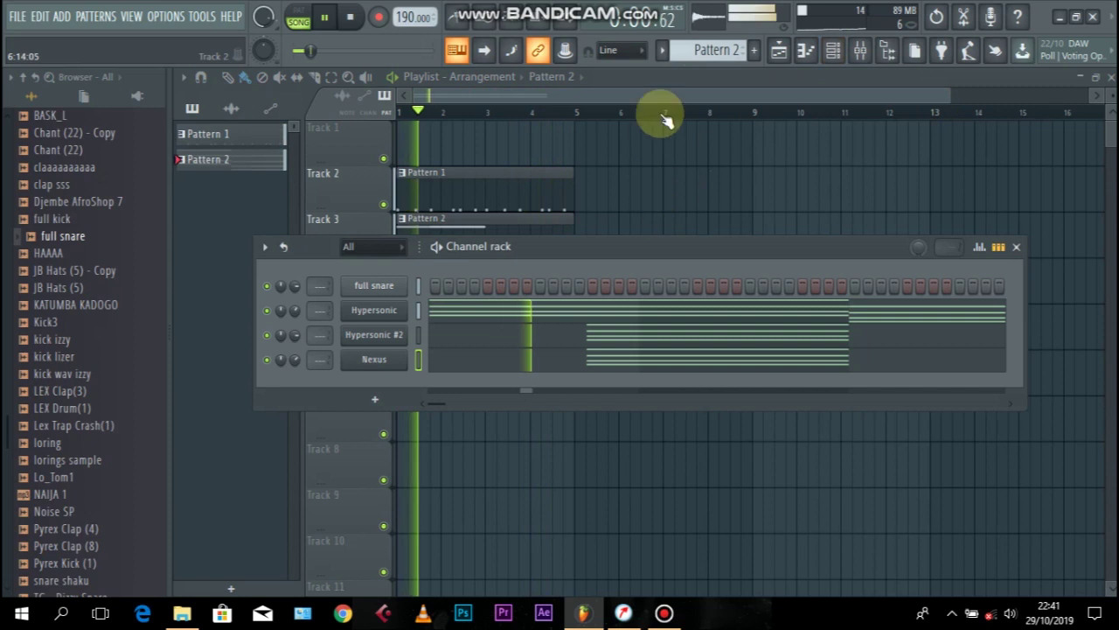
pyautogui.scroll(1, 718, 48)
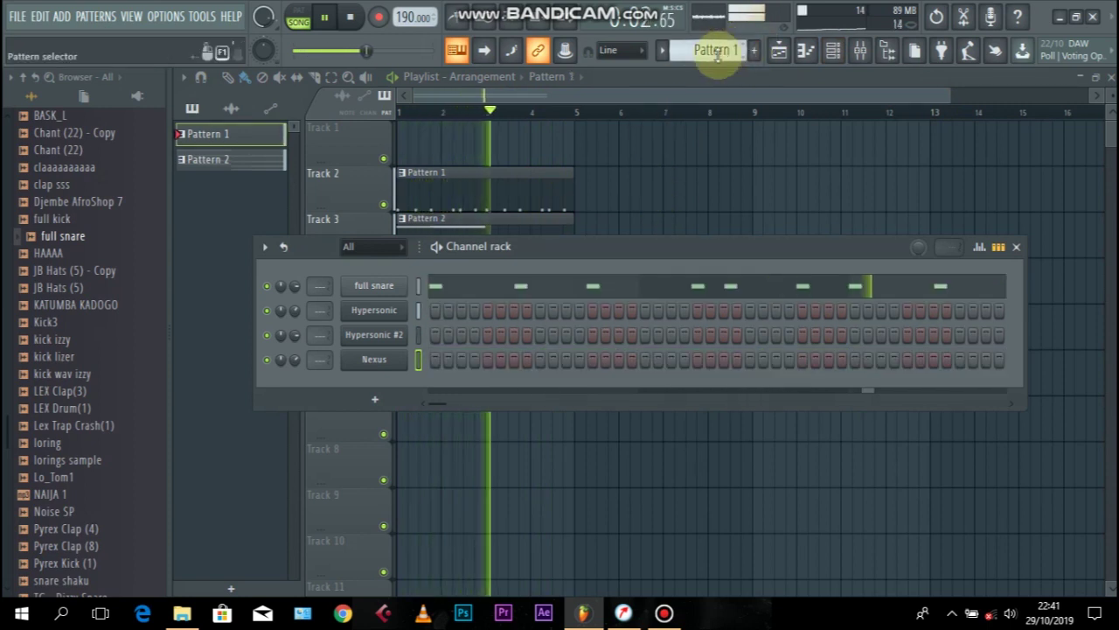
pyautogui.press('space')
# Add the 808cl_hat sample as a channel below full snare and switch to Pattern mode.
pyautogui.moveTo(68, 227); pyautogui.dragTo(390, 308)
pyautogui.scroll(6, 12, 230)
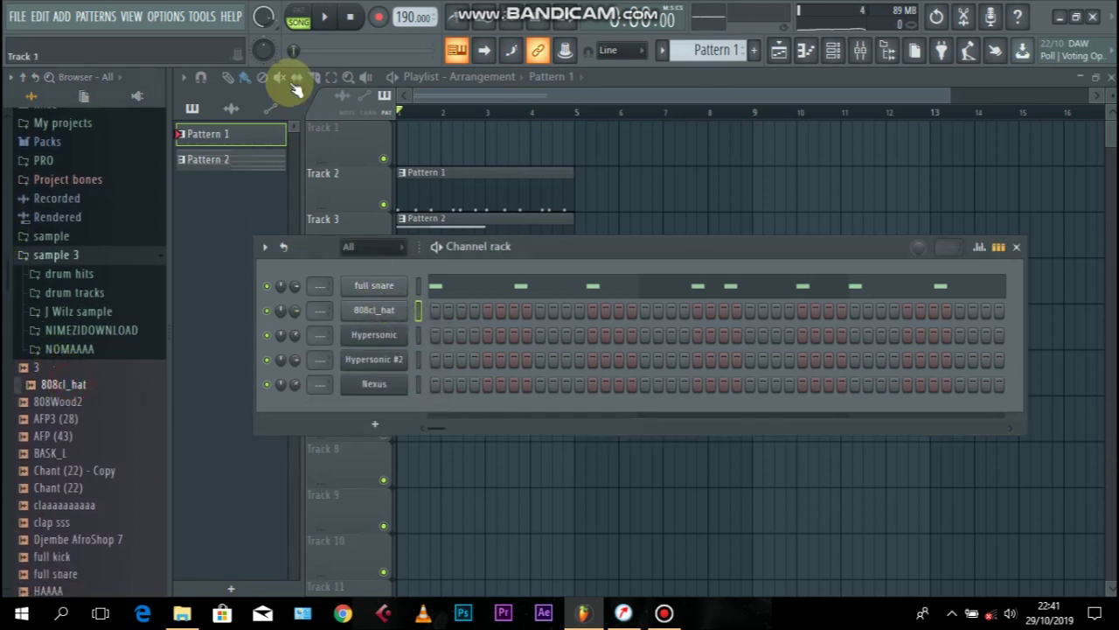
pyautogui.click(302, 16)
# In the 808cl_hat Piano roll, place a C5 note at the start of bar 1 and shorten it to two steps.
pyautogui.rightClick(393, 311)
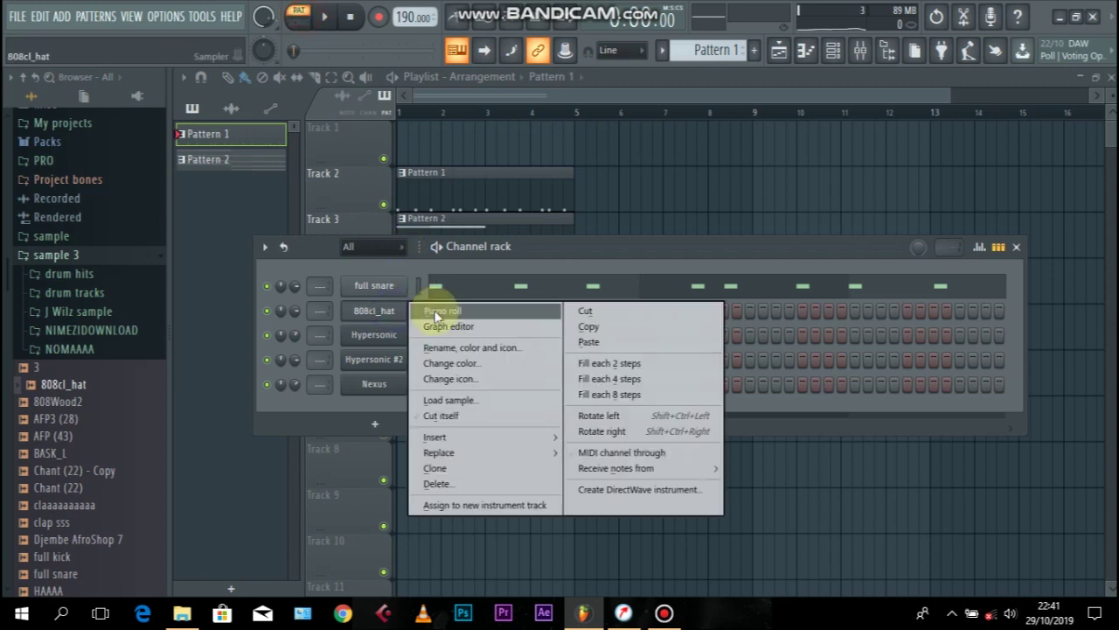
pyautogui.click(434, 311)
pyautogui.moveTo(238, 385); pyautogui.dragTo(374, 385)
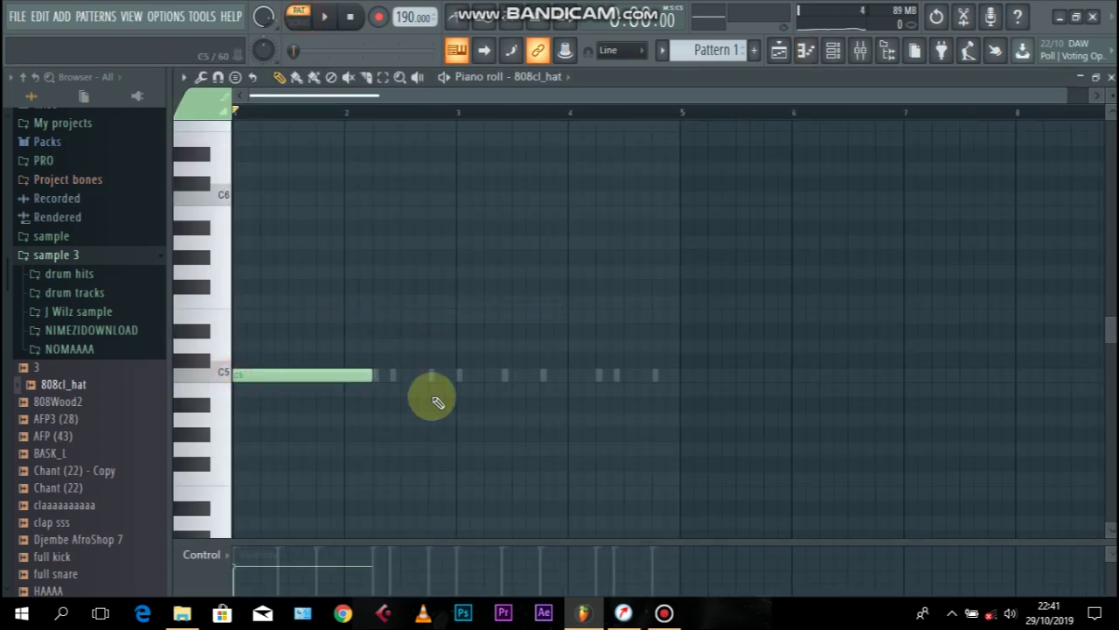
pyautogui.scroll(4, 1063, 101)
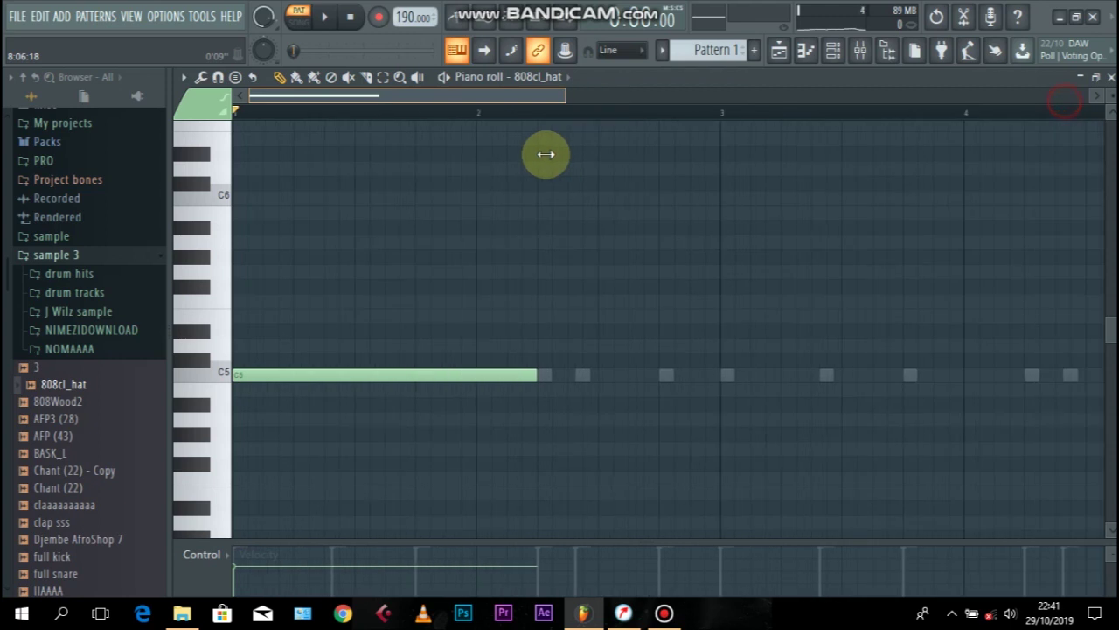
pyautogui.moveTo(612, 375); pyautogui.dragTo(271, 378)
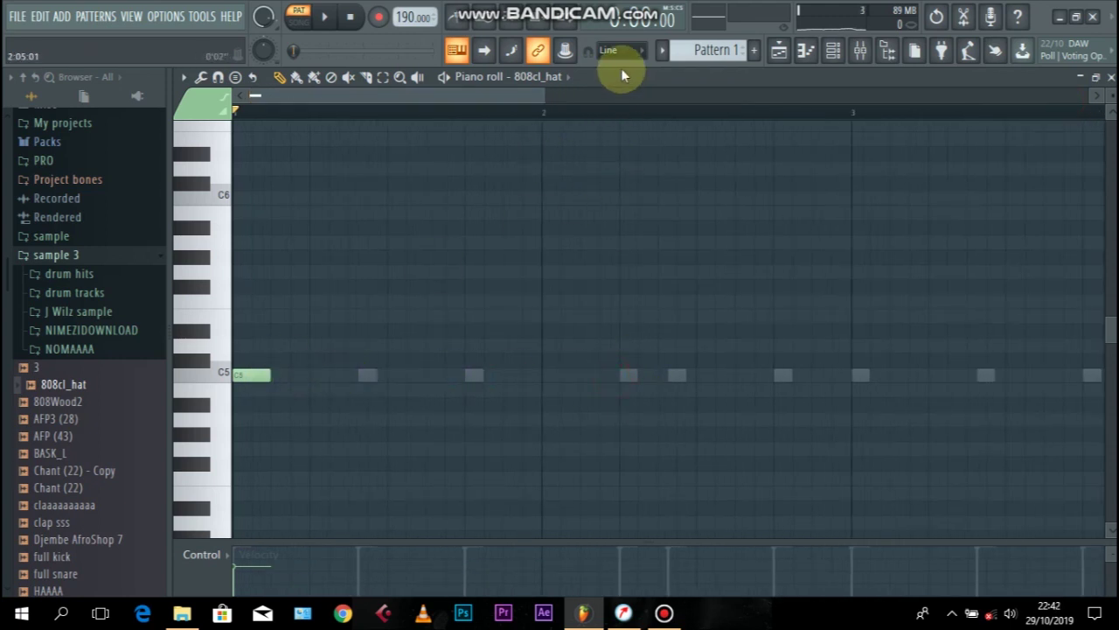
# Set the snap to 1/2 step and add a shorter, softer second C5 hat note at 1:03:12.
pyautogui.click(621, 52)
pyautogui.click(637, 171)
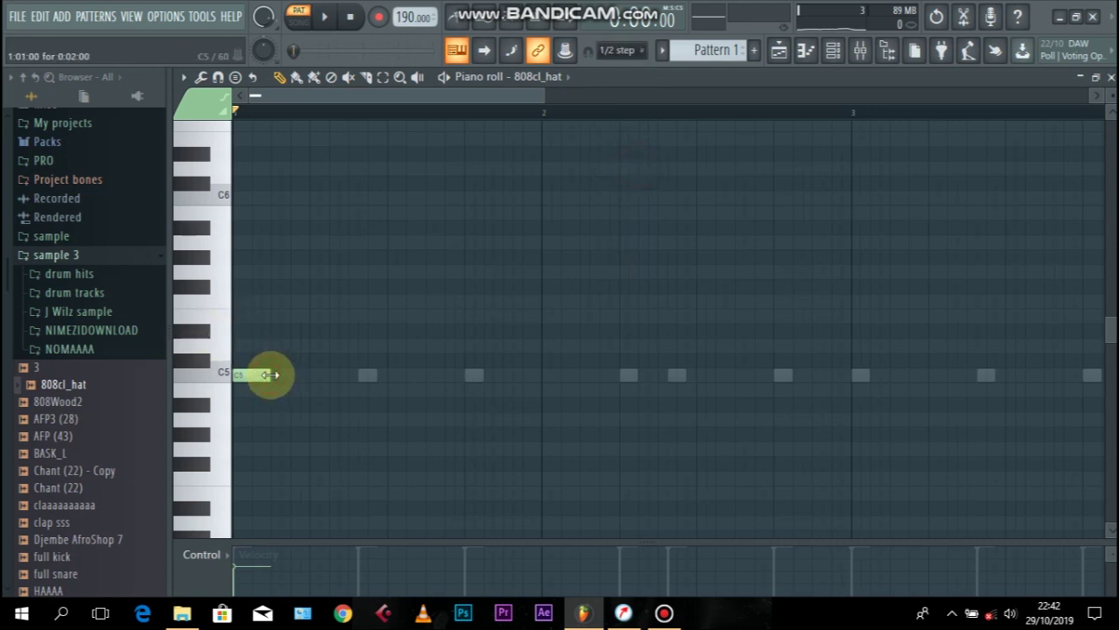
pyautogui.moveTo(289, 376); pyautogui.dragTo(300, 376)
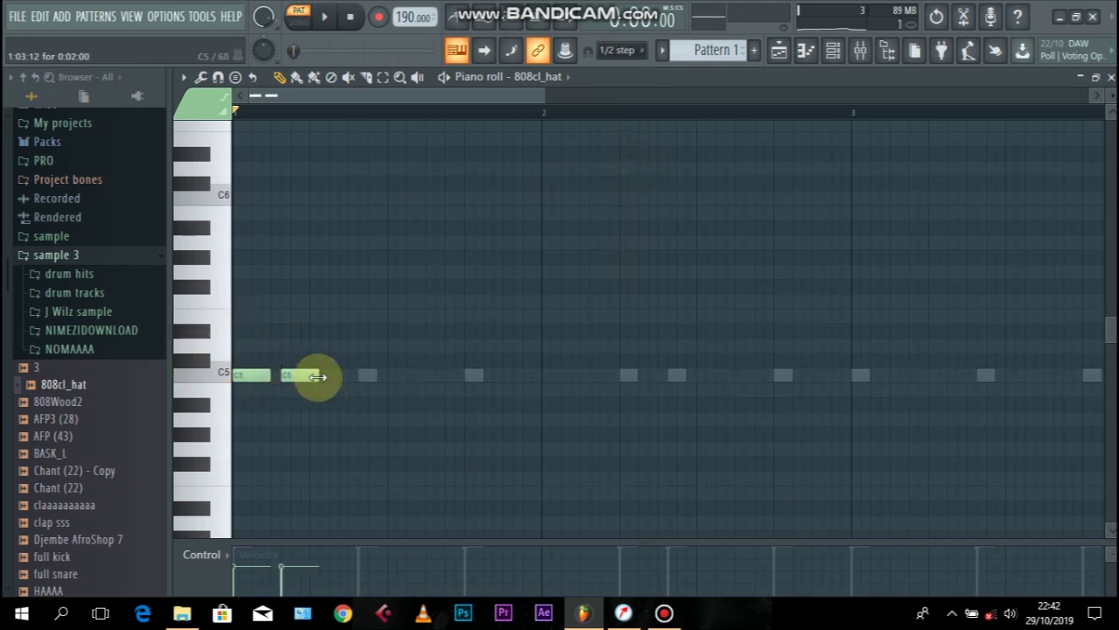
pyautogui.moveTo(259, 540); pyautogui.dragTo(249, 479)
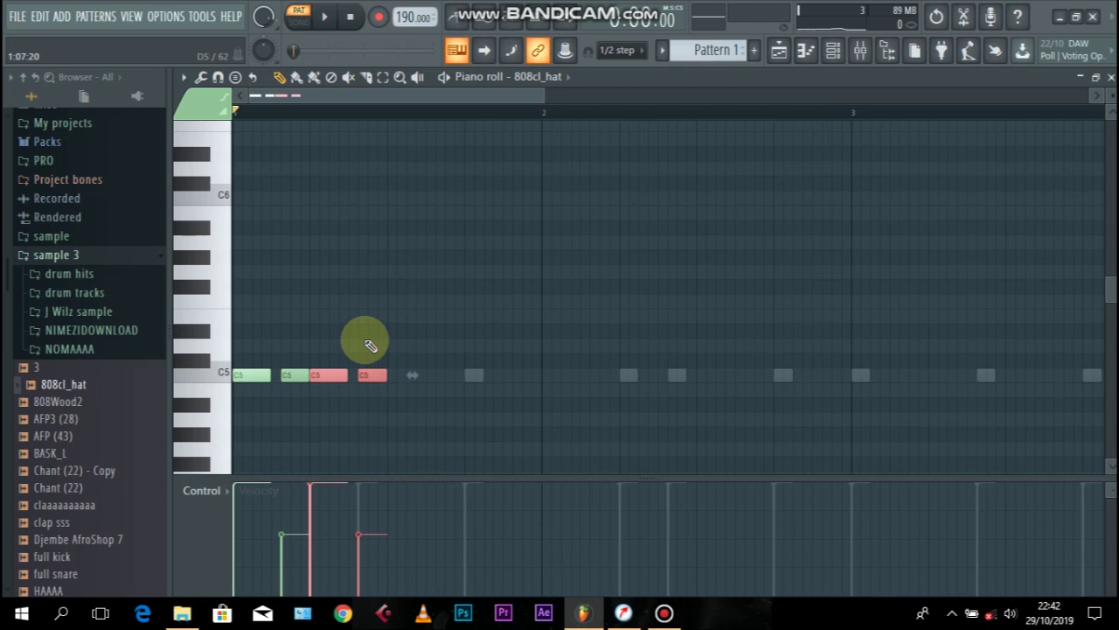
# Duplicate the two-note hat figure up to bar 5, deselect the notes, and close the Piano roll.
pyautogui.hotkey('ctrl', 'b')
pyautogui.hotkey('ctrl', 'b')
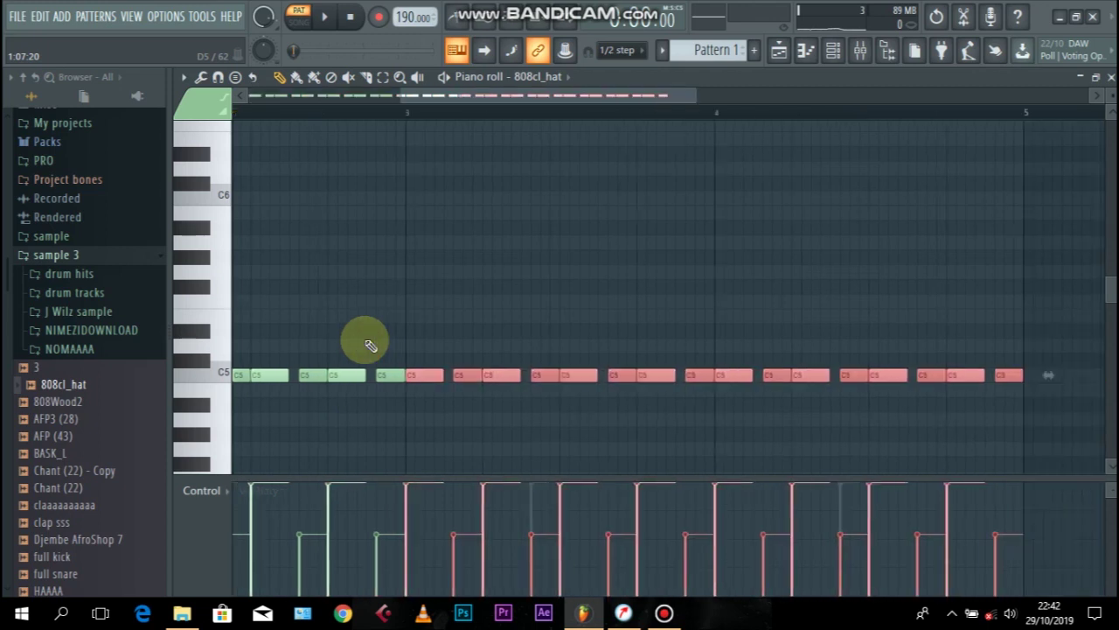
pyautogui.hotkey('ctrl', 'd')
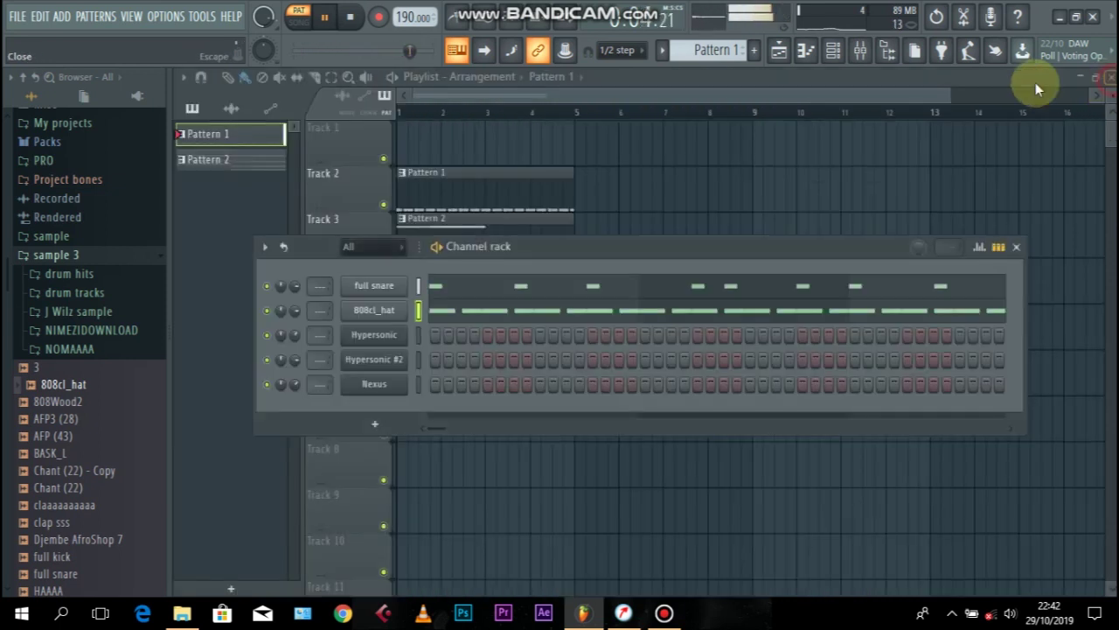
pyautogui.click(1111, 77)
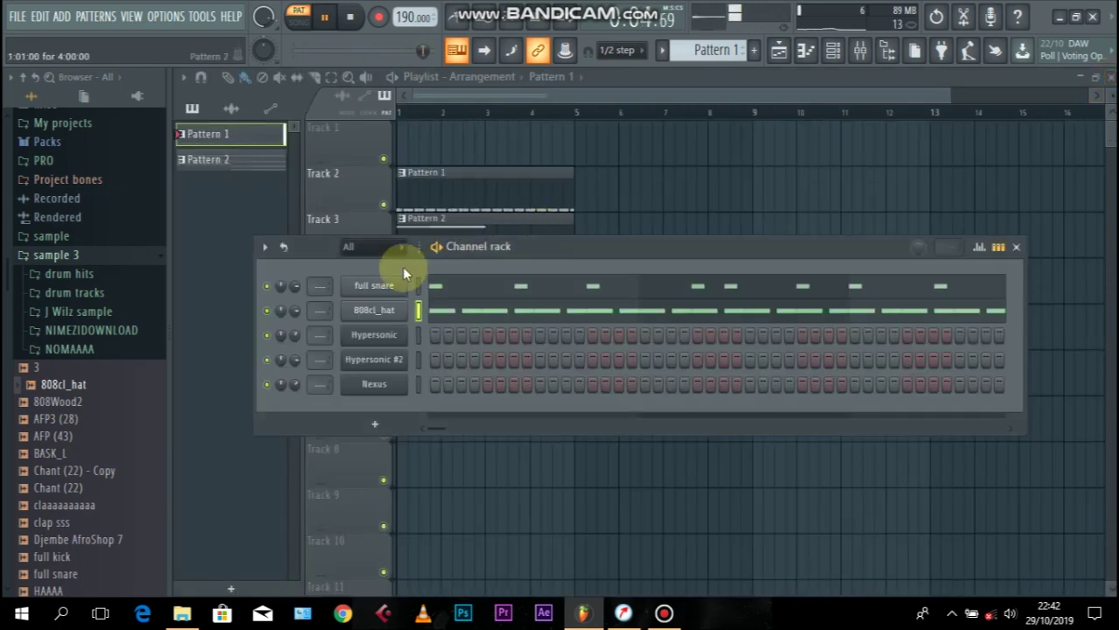
# Play the arrangement in Song mode while adjusting the 808cl_hat channel's volume, and stop playback.
pyautogui.click(298, 22)
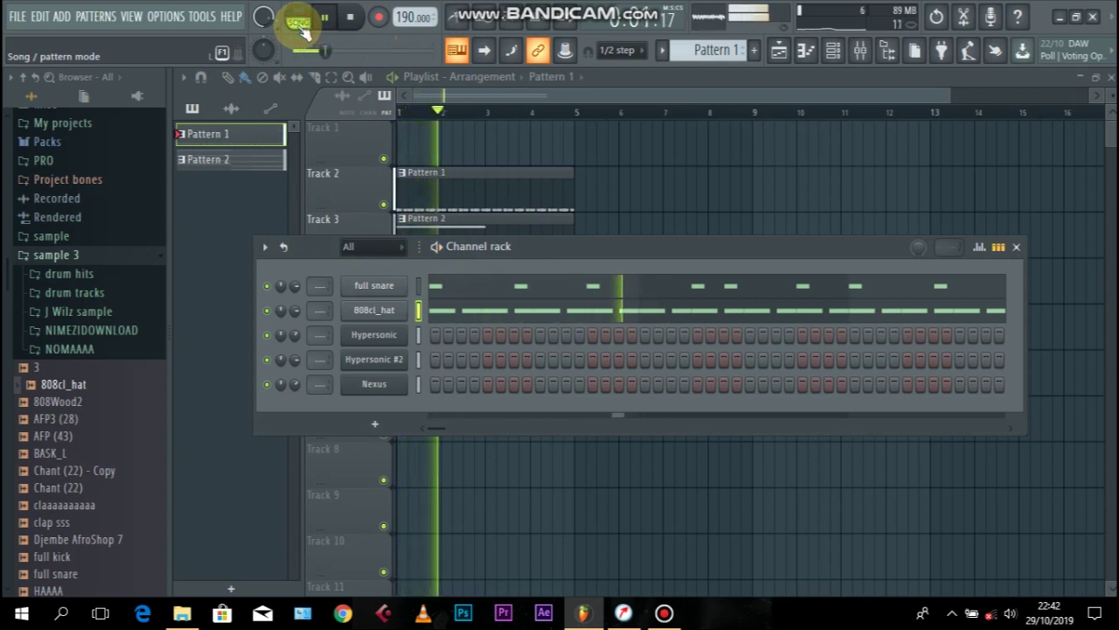
pyautogui.moveTo(289, 312); pyautogui.dragTo(295, 312)
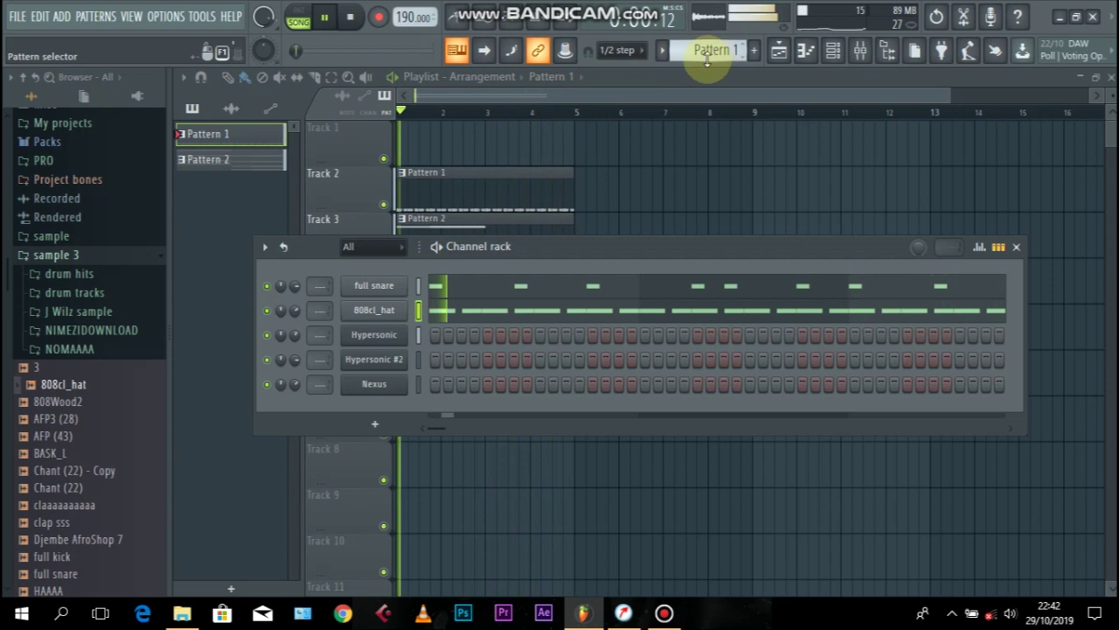
pyautogui.press('space')
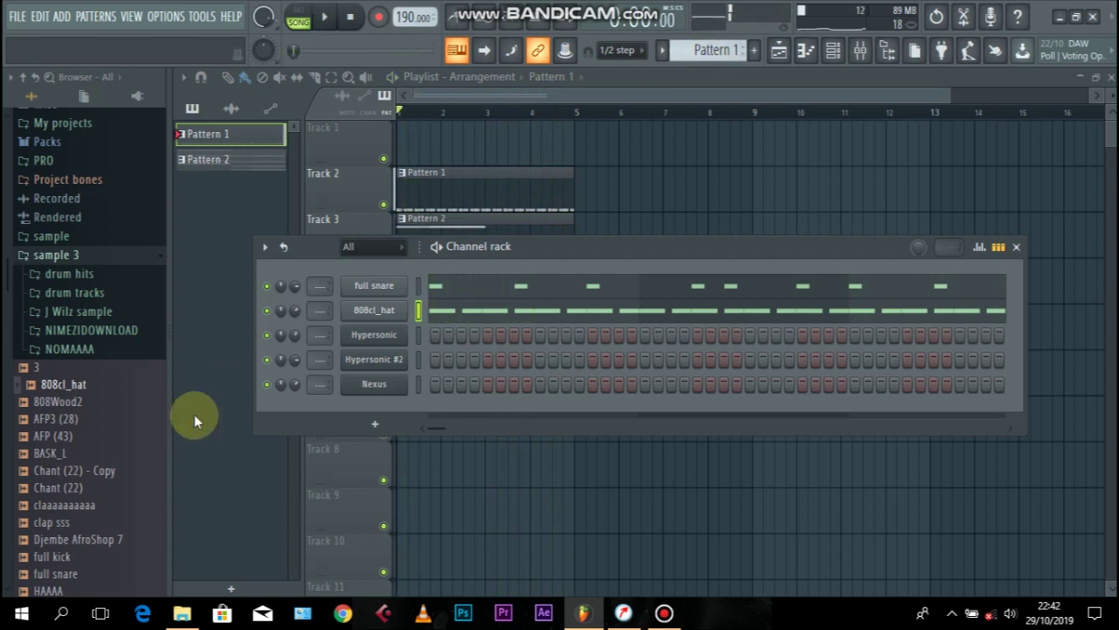
# Insert a Hyper Canvas channel from the Hypersonic channel's options.
pyautogui.rightClick(374, 340)
pyautogui.moveTo(485, 447)
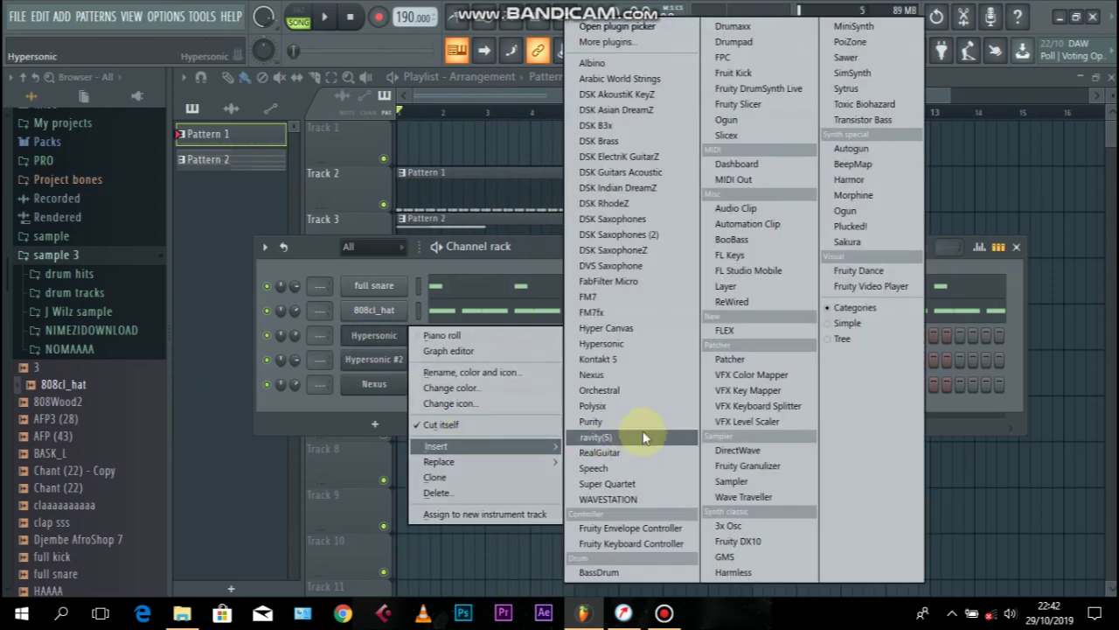
pyautogui.click(645, 330)
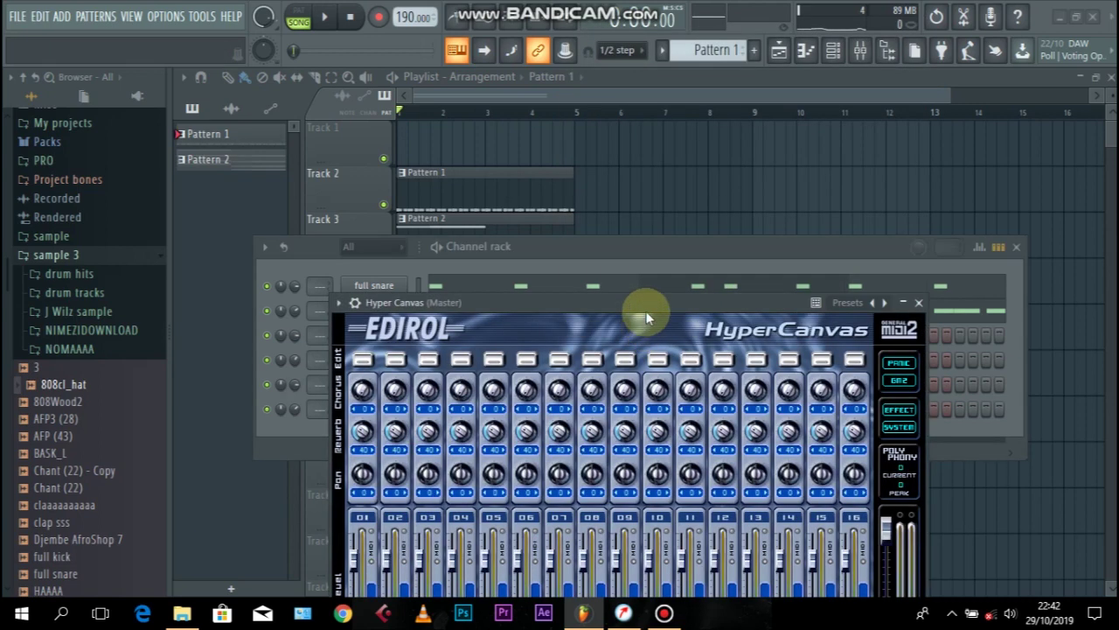
# Load the 001 Standard Set drum preset on Hyper Canvas part 01 and close the instrument window.
pyautogui.moveTo(644, 305); pyautogui.dragTo(644, 147)
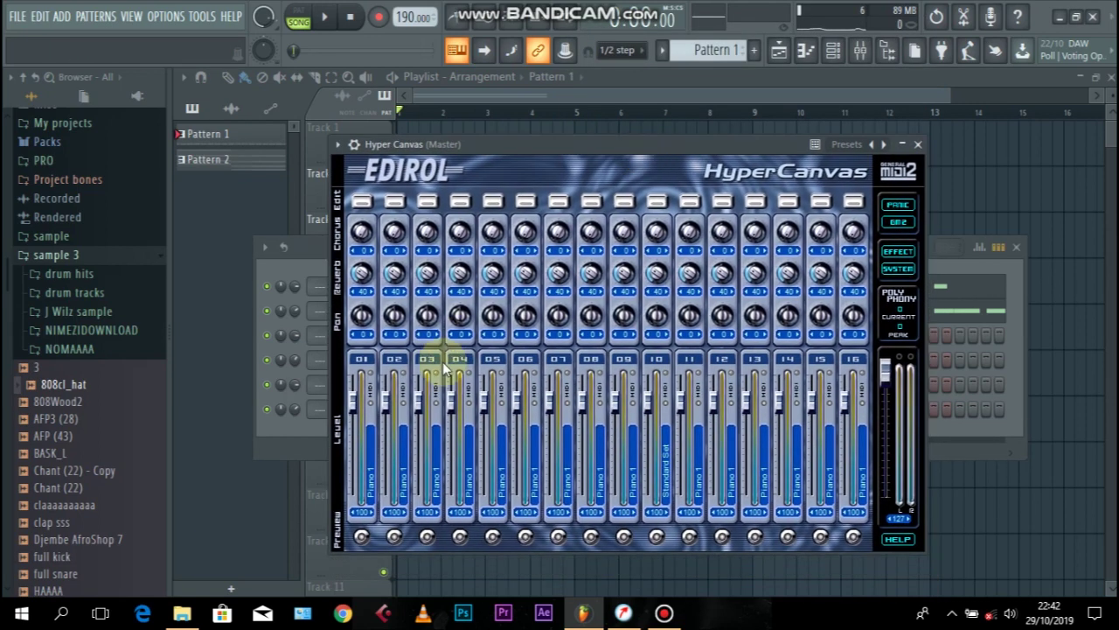
pyautogui.click(373, 473)
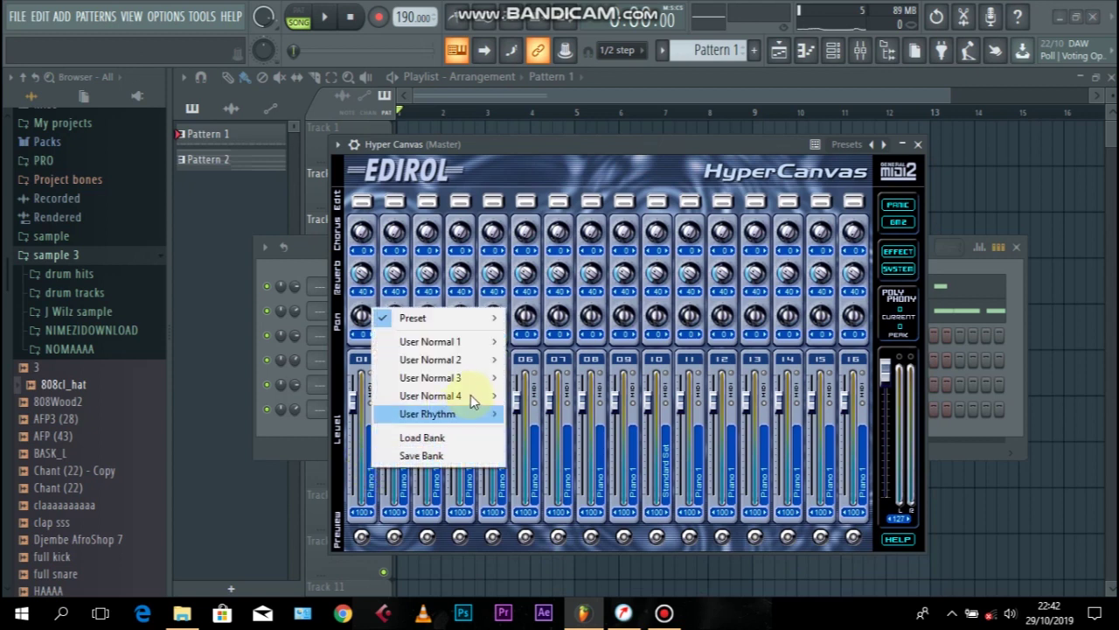
pyautogui.moveTo(496, 324)
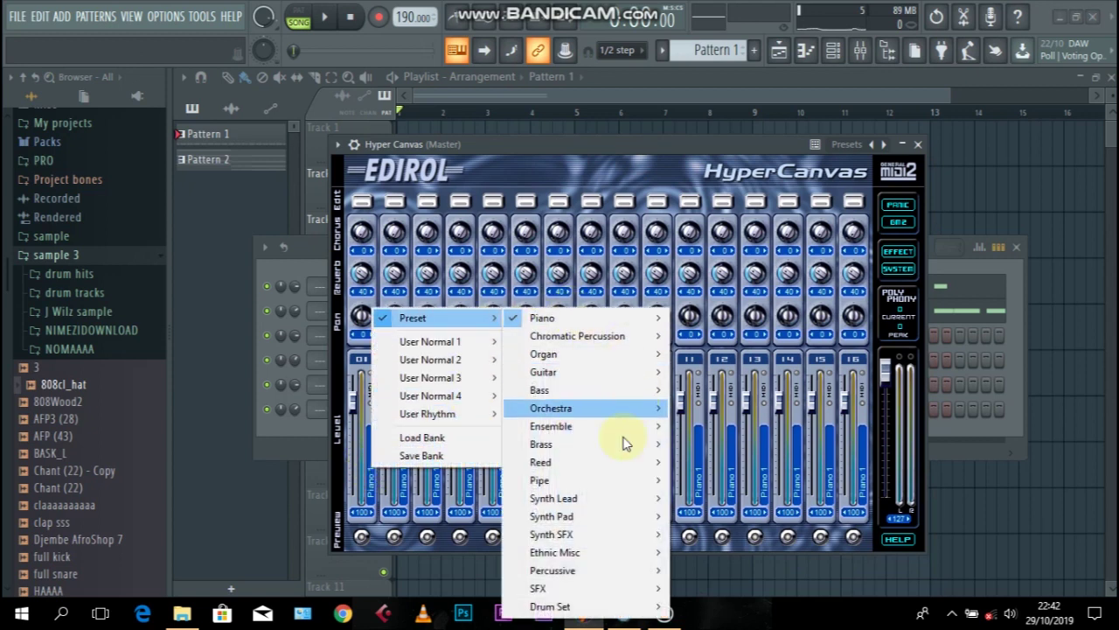
pyautogui.moveTo(635, 612)
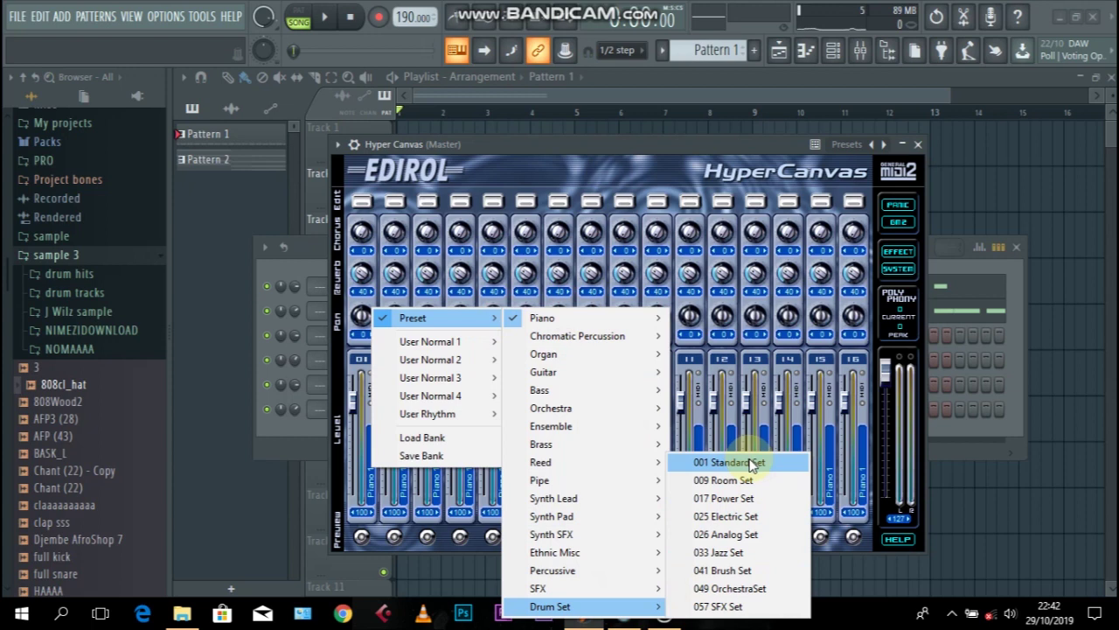
pyautogui.click(743, 462)
pyautogui.press('Escape')
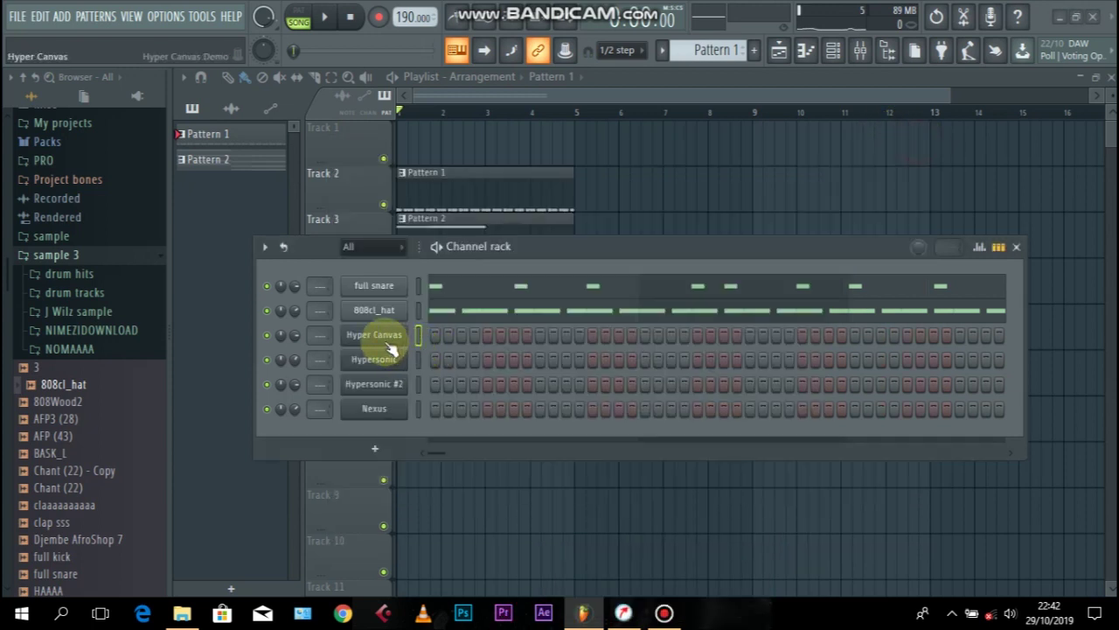
# Open the Hyper Canvas Piano roll in Pattern mode and add notes C5 at 1:01:00, D5 at 1:03:12 and C#5 at 1:05:00.
pyautogui.rightClick(383, 339)
pyautogui.click(437, 332)
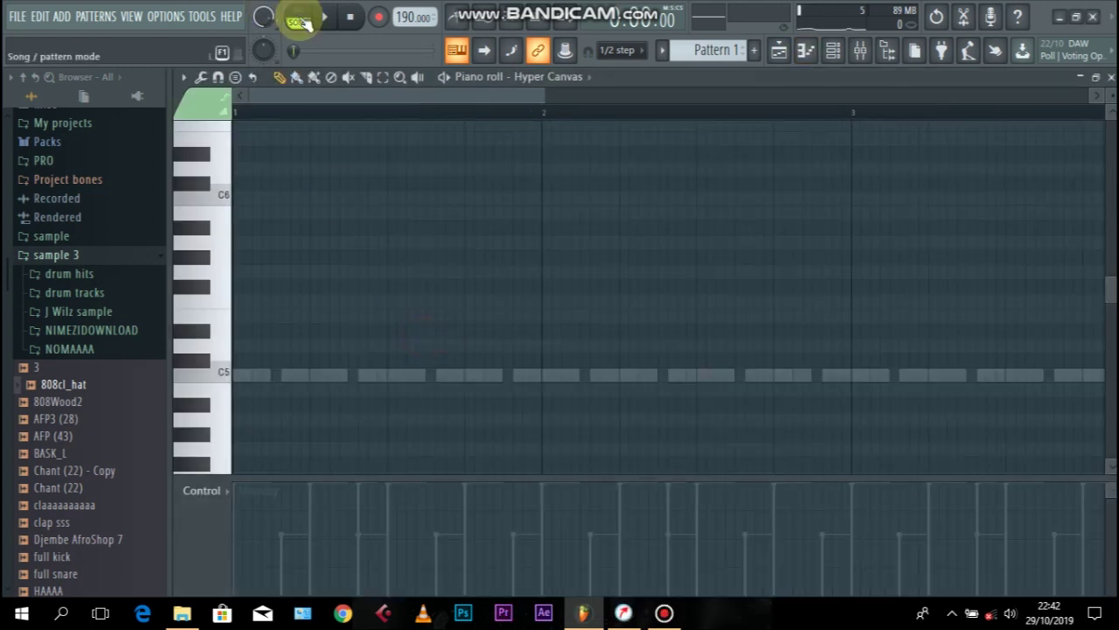
pyautogui.press('space')
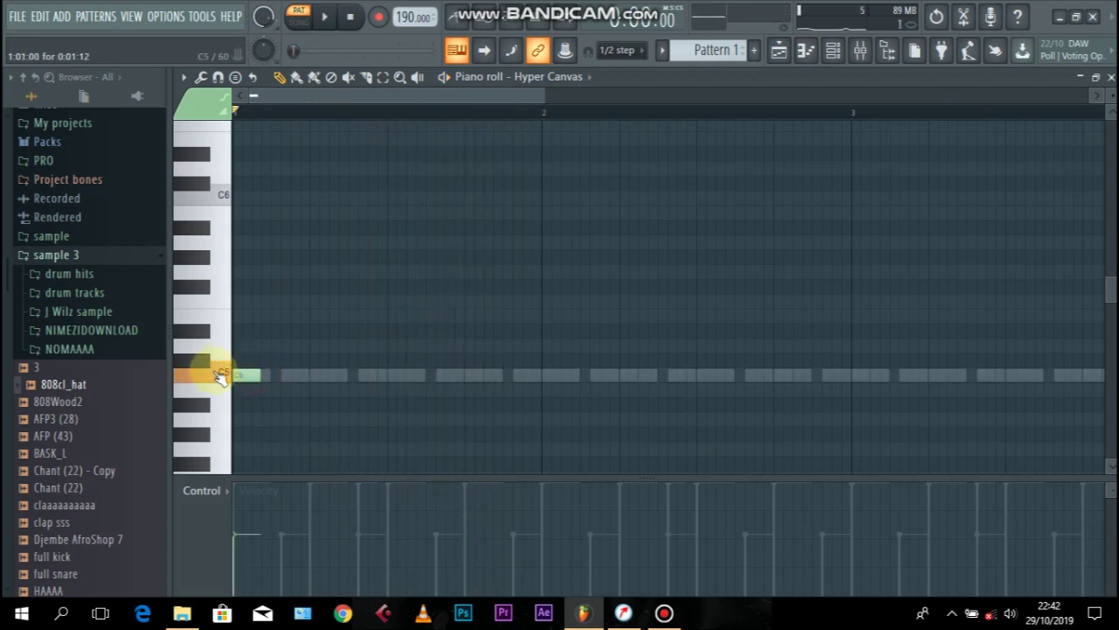
pyautogui.press('space')
pyautogui.press('space')
pyautogui.press('space')
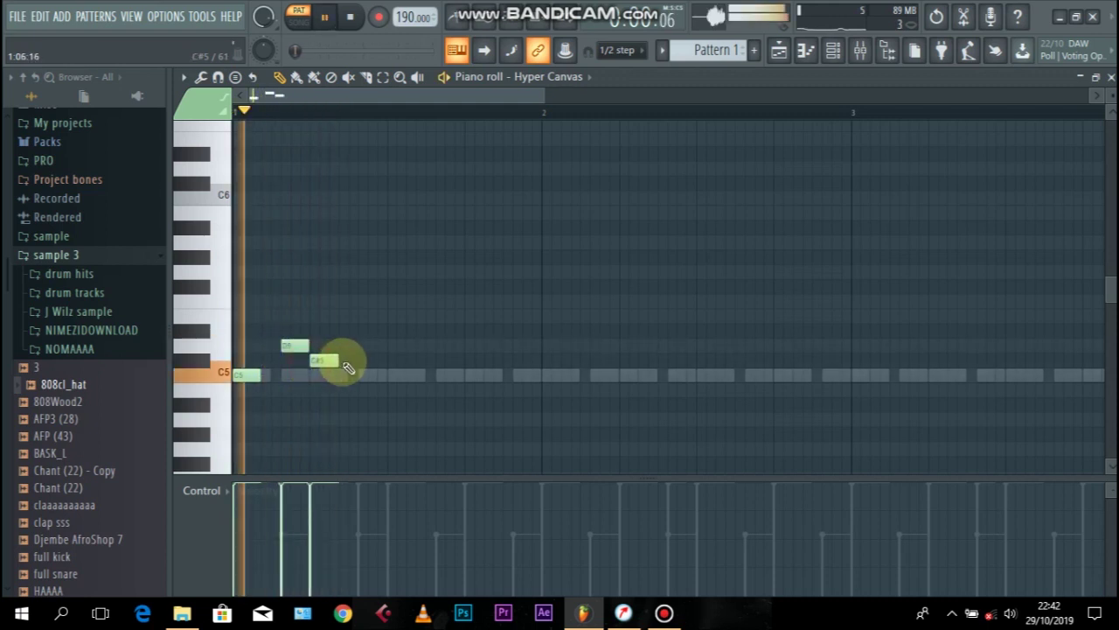
pyautogui.press('space')
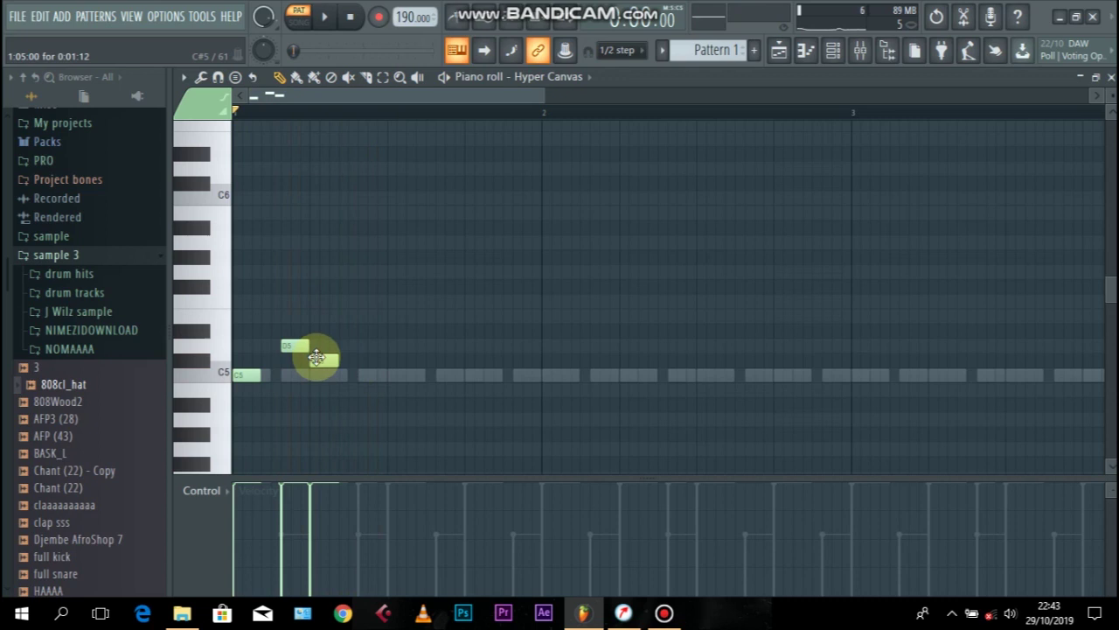
# Retune the first Hyper Canvas note to C#5 and the third to C5, auditioning the pattern.
pyautogui.press('space')
pyautogui.press('space')
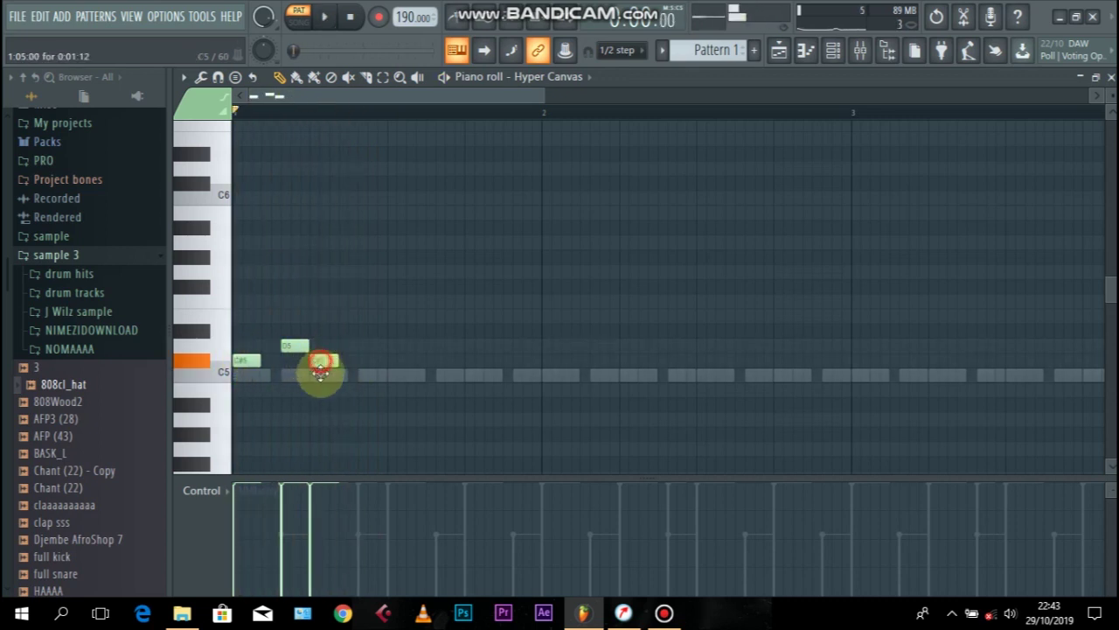
pyautogui.press('space')
pyautogui.press('space')
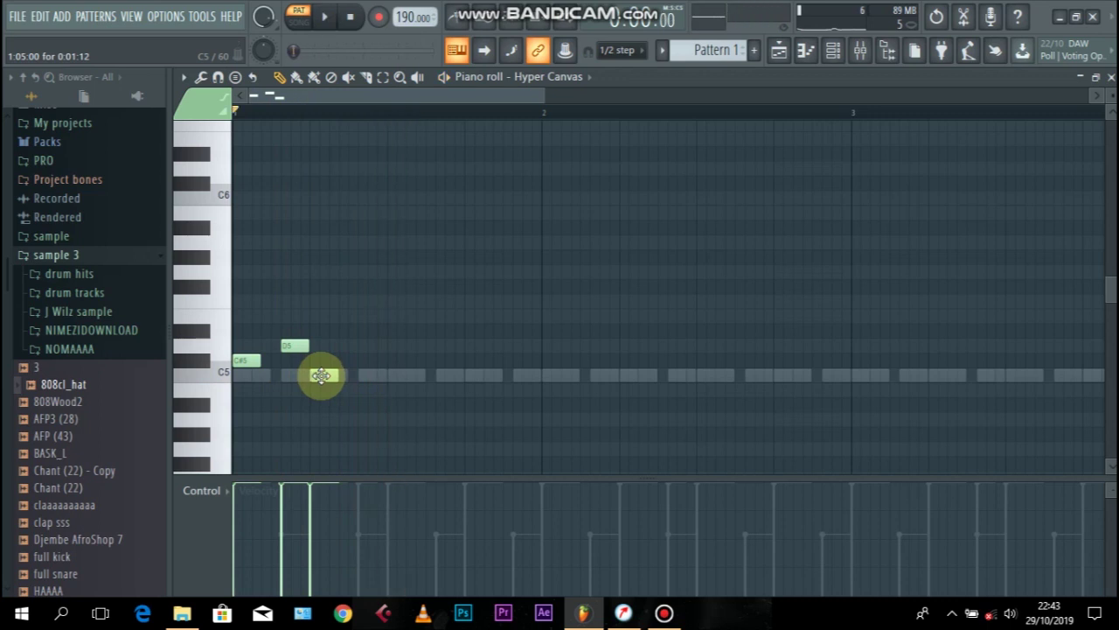
# Add a fourth note at 1:07:12, try it at E5, settle on D#5 and audition the figure.
pyautogui.press('space')
pyautogui.press('space')
pyautogui.press('space')
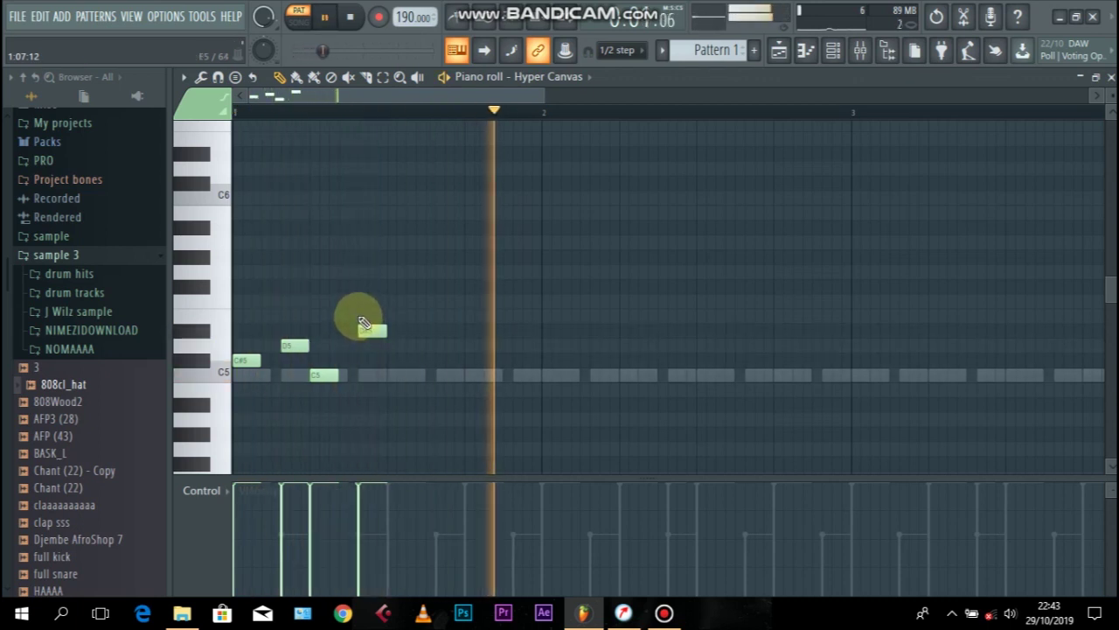
pyautogui.moveTo(365, 325); pyautogui.dragTo(365, 314)
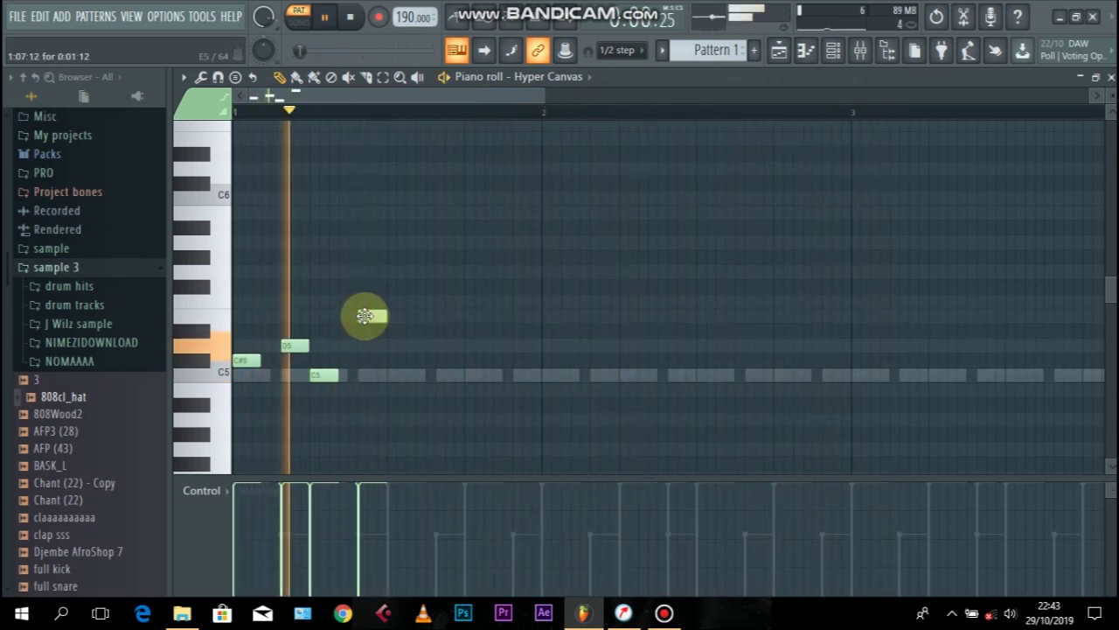
pyautogui.press('space')
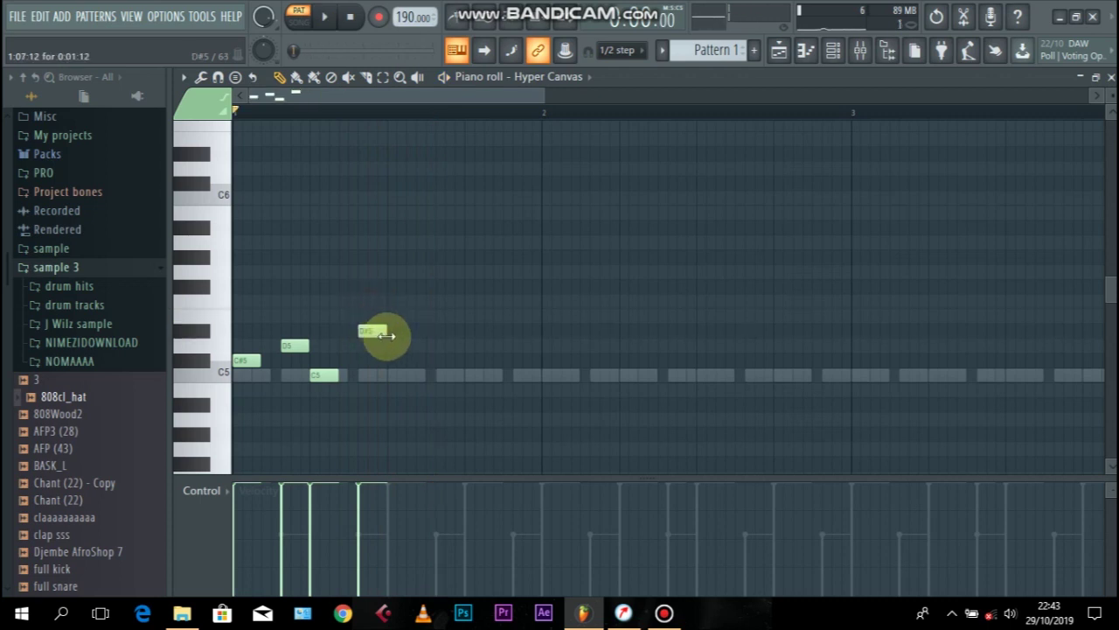
pyautogui.press('space')
# Complete the bar with D5 at 1:09:00, C#5 at 1:11:12, E5 at 1:13:00 and C5 at 1:15:12.
pyautogui.moveTo(392, 314); pyautogui.dragTo(475, 318)
pyautogui.click(390, 348)
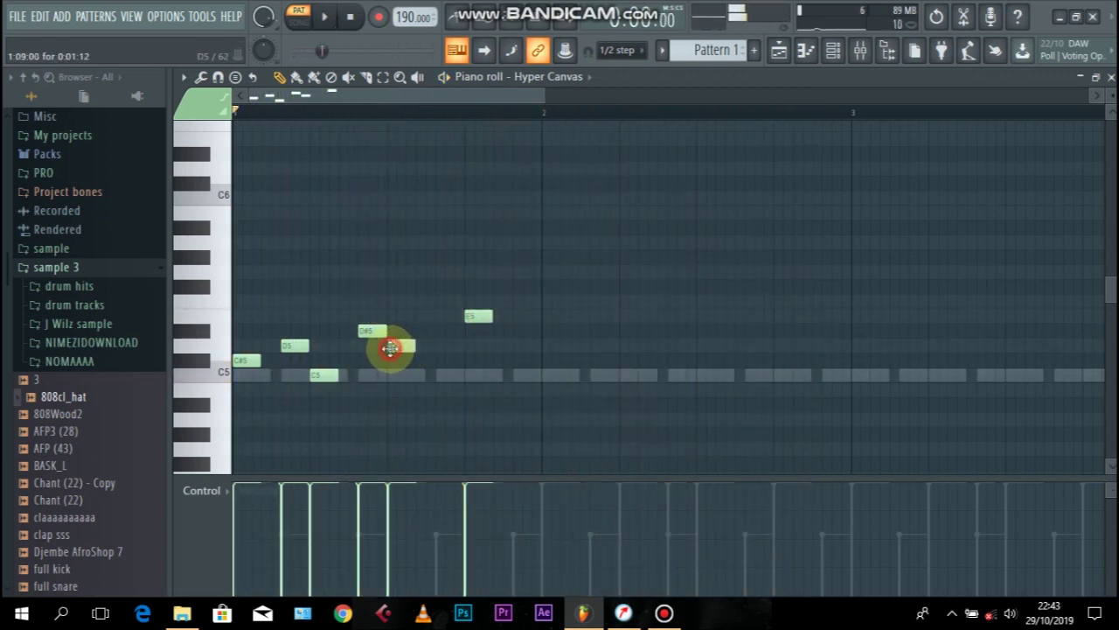
pyautogui.click(437, 361)
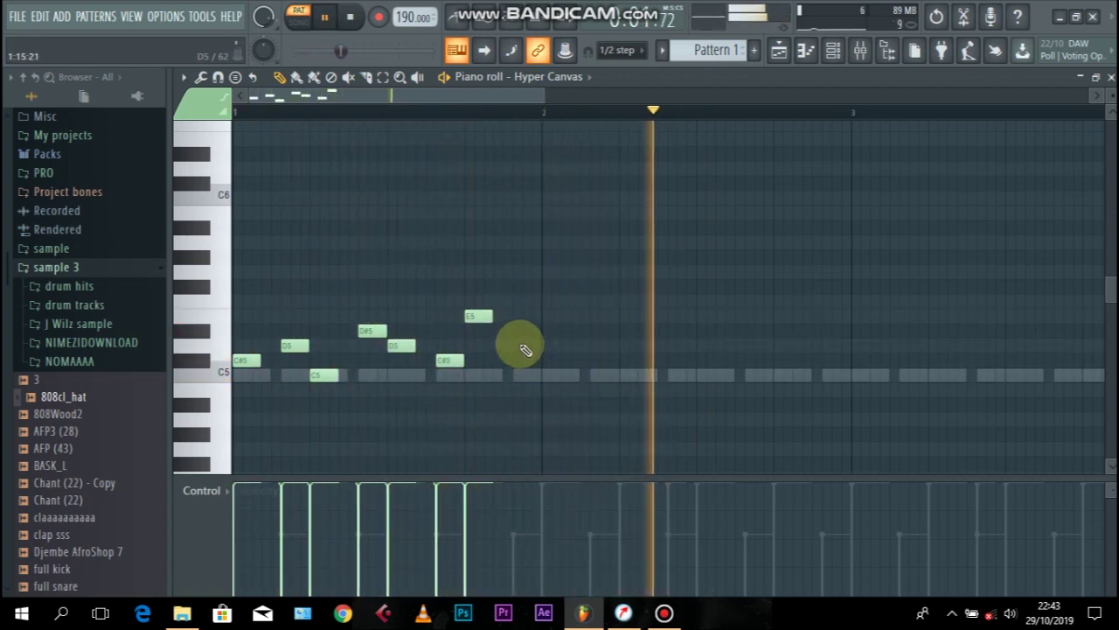
pyautogui.click(516, 346)
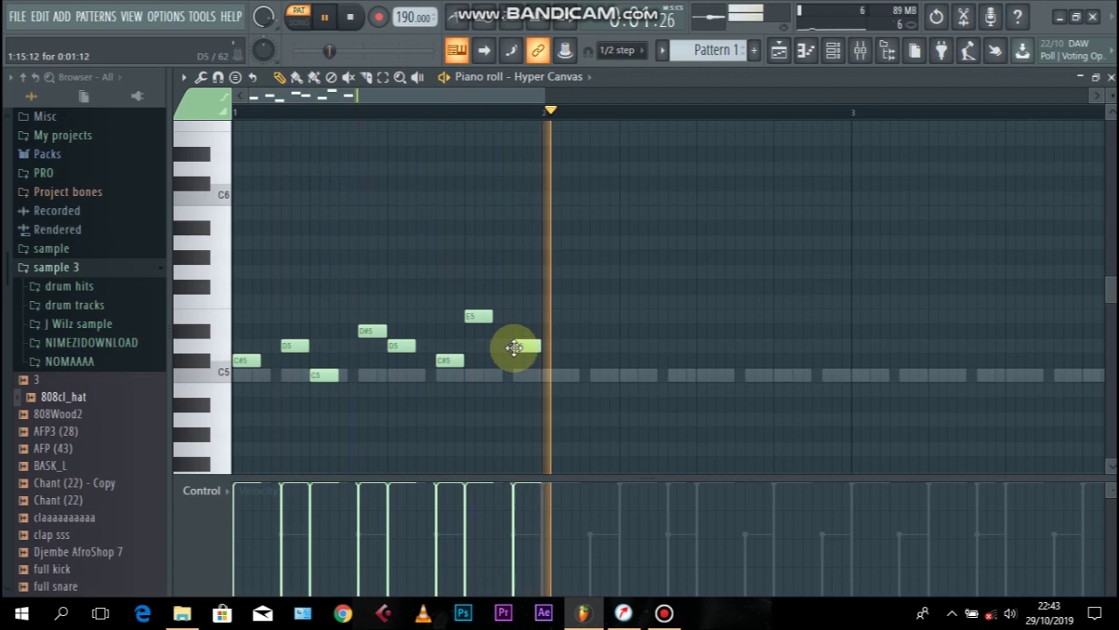
pyautogui.moveTo(514, 348); pyautogui.dragTo(517, 376)
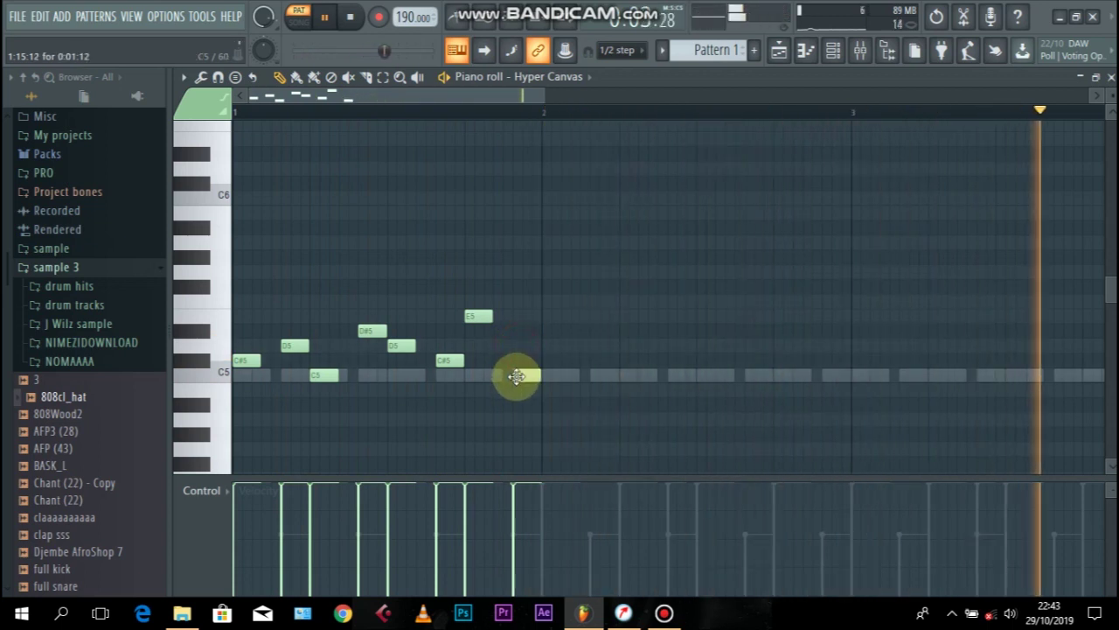
# Duplicate the one-bar Hyper Canvas figure three times up to bar 5 and close the Piano roll.
pyautogui.hotkey('ctrl', 'b')
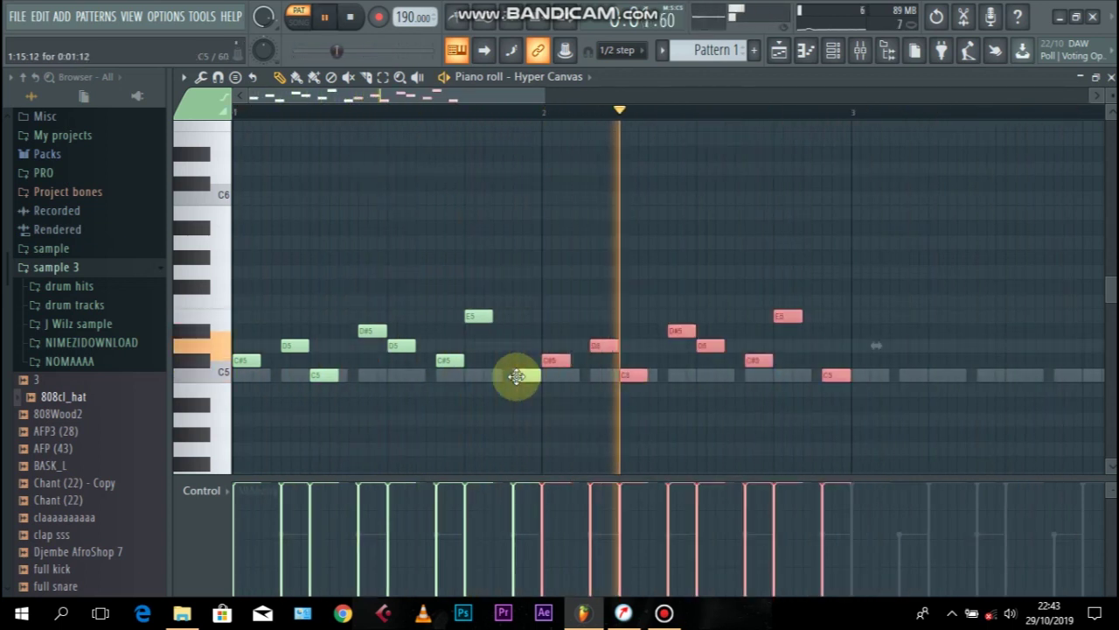
pyautogui.hotkey('ctrl', 'b')
pyautogui.hotkey('ctrl', 'b')
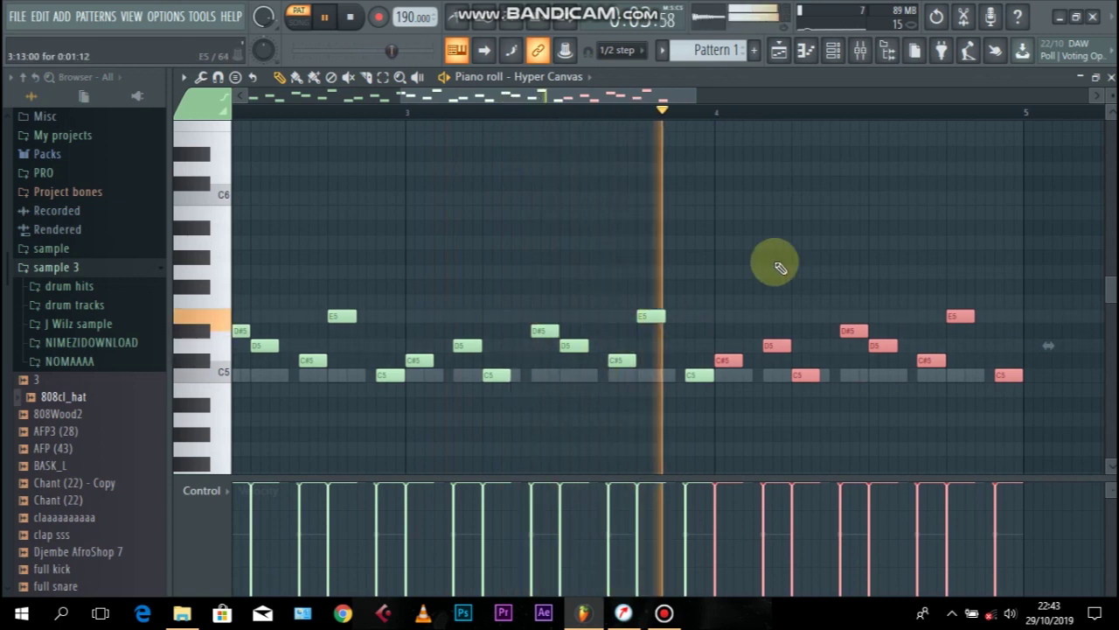
pyautogui.click(1111, 77)
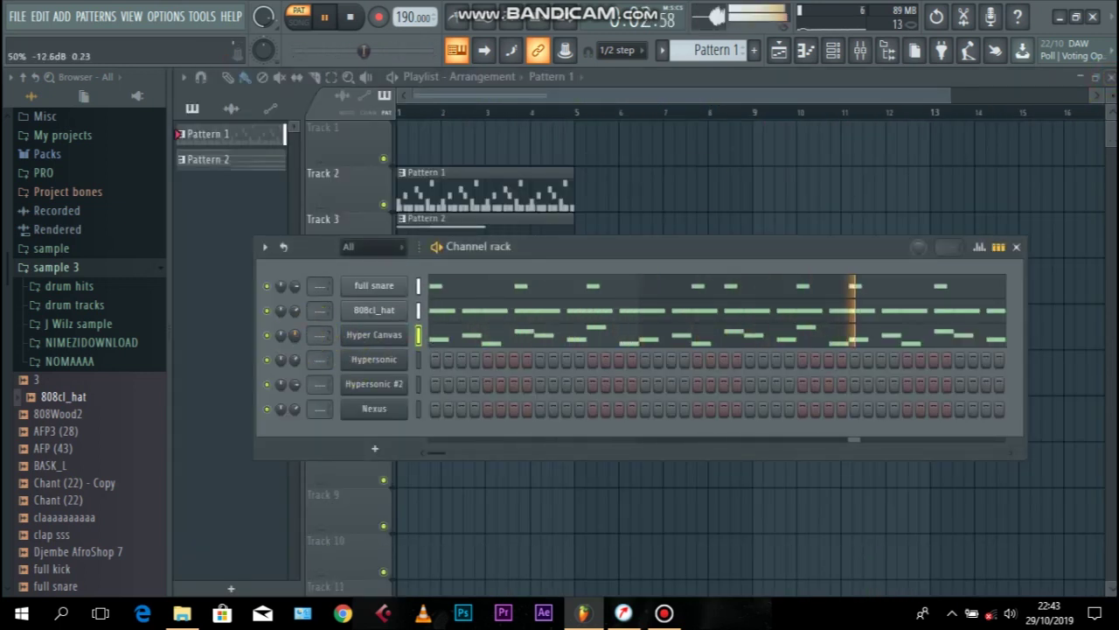
# Play the arrangement in Song mode, dismiss the Save As dialog without saving, and stop playback.
pyautogui.click(302, 24)
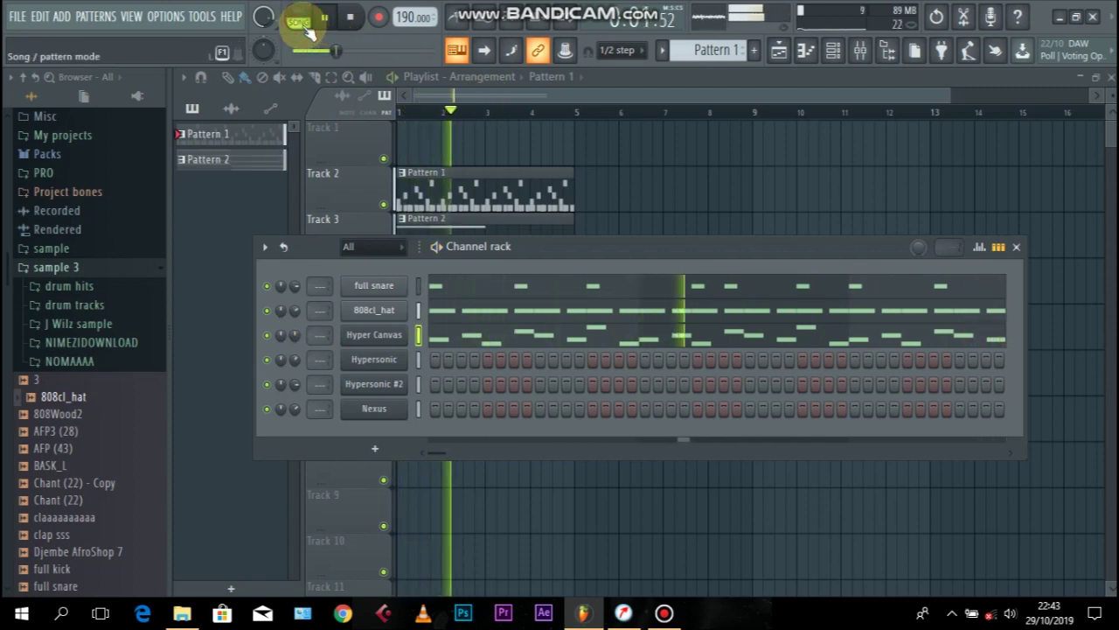
pyautogui.hotkey('ctrl', 's')
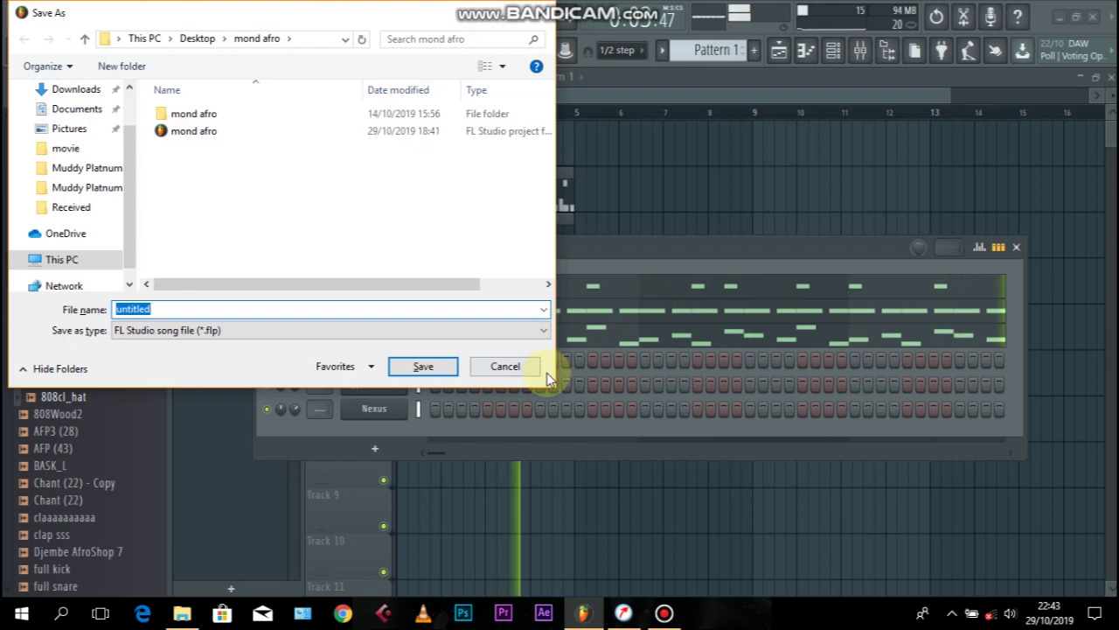
pyautogui.click(529, 367)
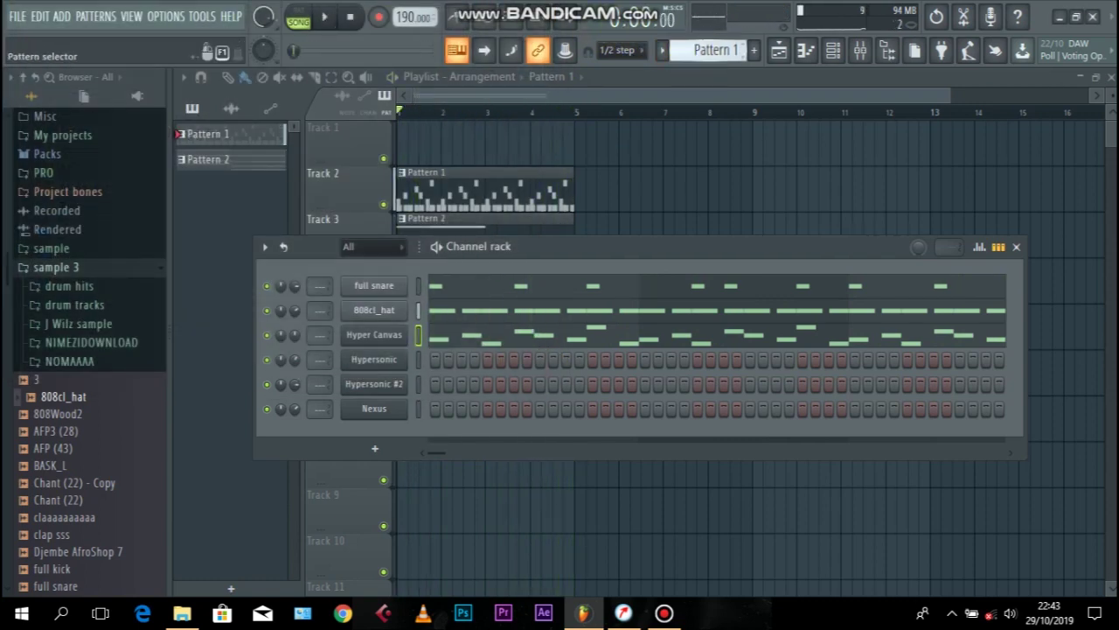
# Switch to the empty Pattern 3 and place it at bar 1 on Track 1 of the playlist.
pyautogui.press('F4')
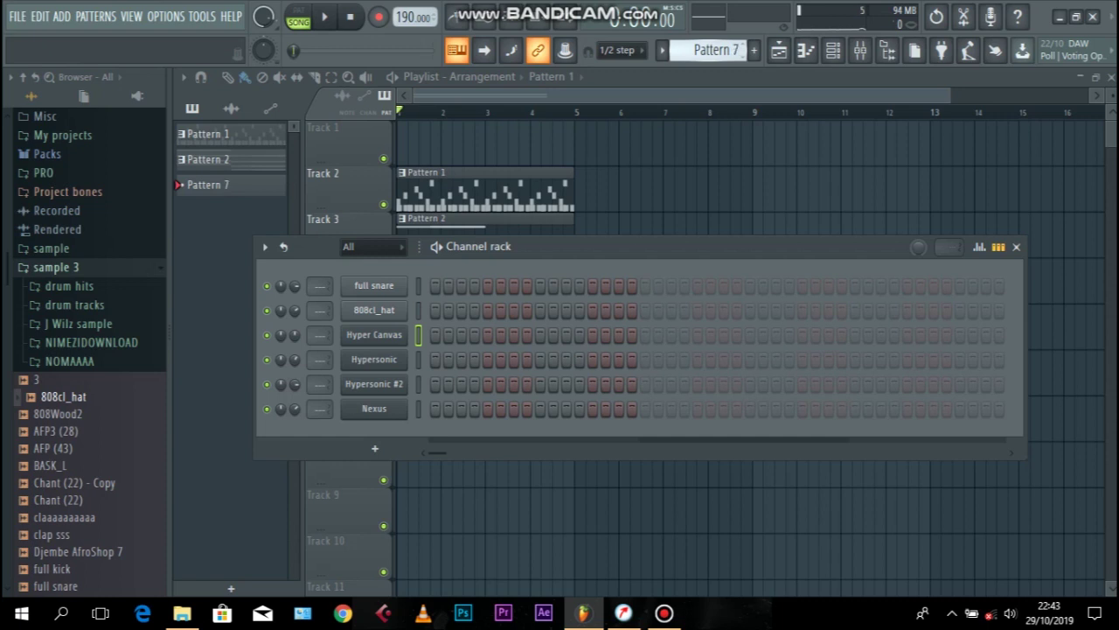
pyautogui.hotkey('ctrl', 'z')
pyautogui.moveTo(695, 50); pyautogui.dragTo(695, 40)
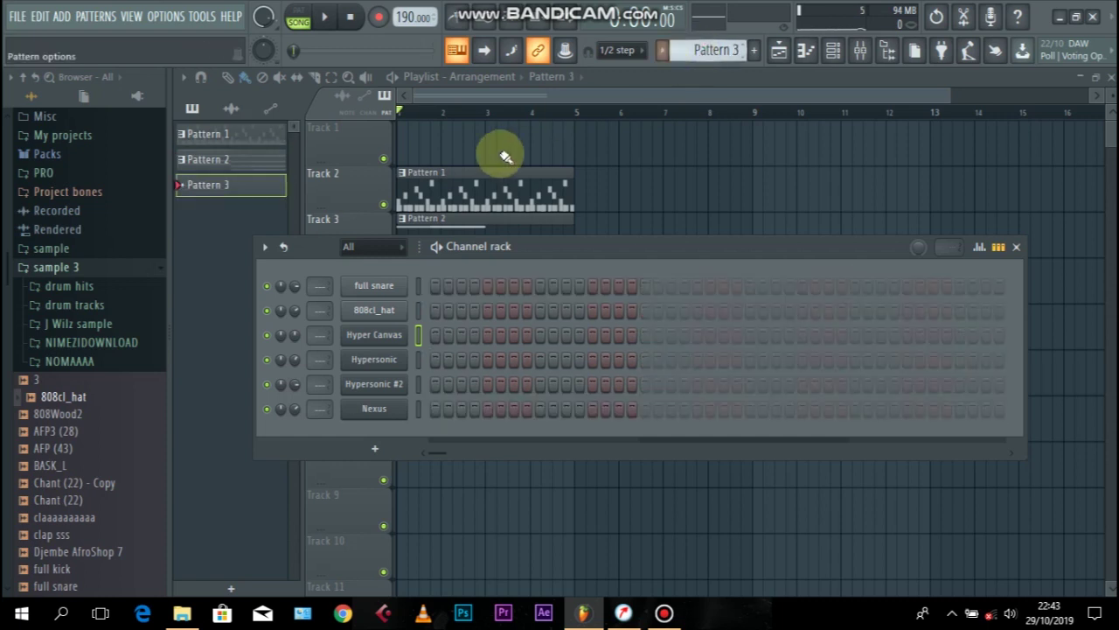
pyautogui.moveTo(450, 142); pyautogui.dragTo(405, 140)
# Set the snap to Line and extend the Pattern 3 clip to bar 5.
pyautogui.click(617, 50)
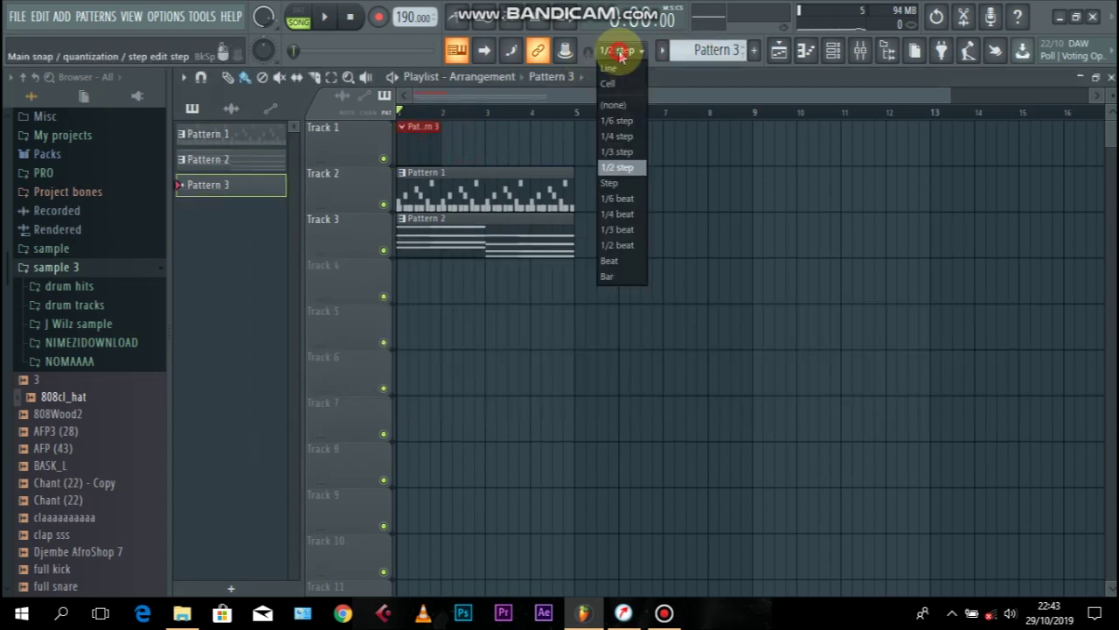
pyautogui.click(617, 70)
pyautogui.moveTo(442, 150); pyautogui.dragTo(541, 158)
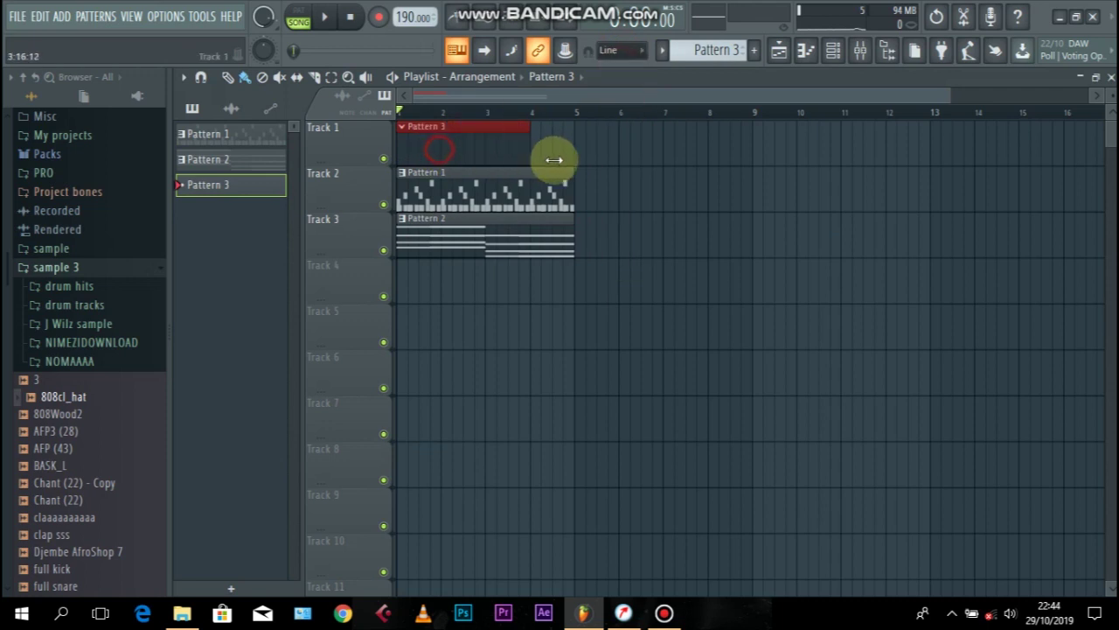
# Add the kick izzy sample as a new channel in the Channel rack and open its Piano roll.
pyautogui.click(835, 51)
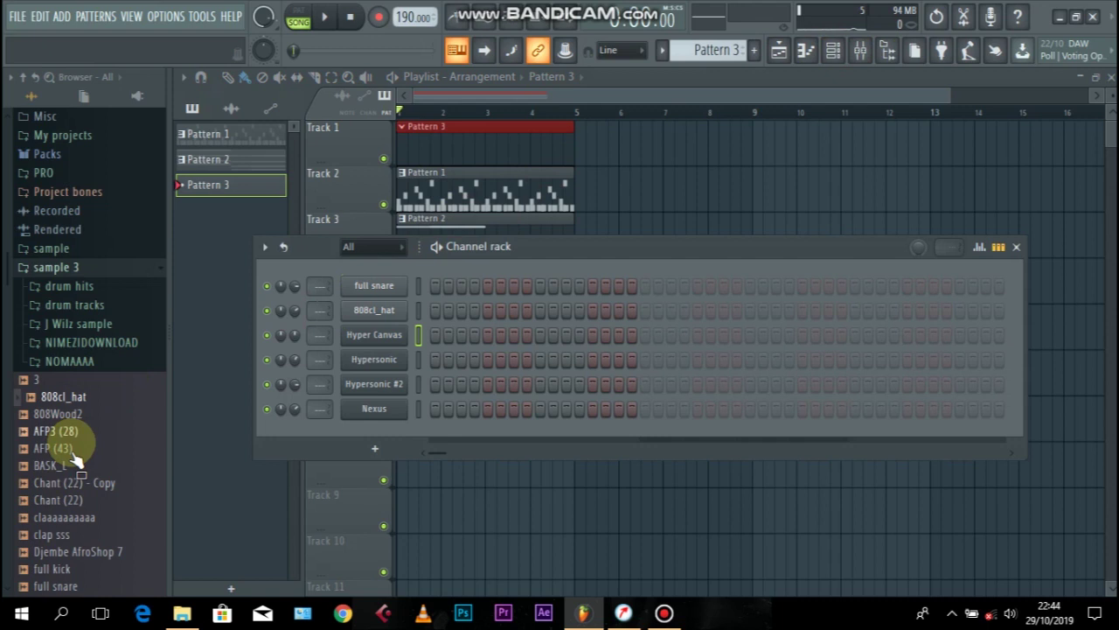
pyautogui.moveTo(3, 299); pyautogui.dragTo(14, 372)
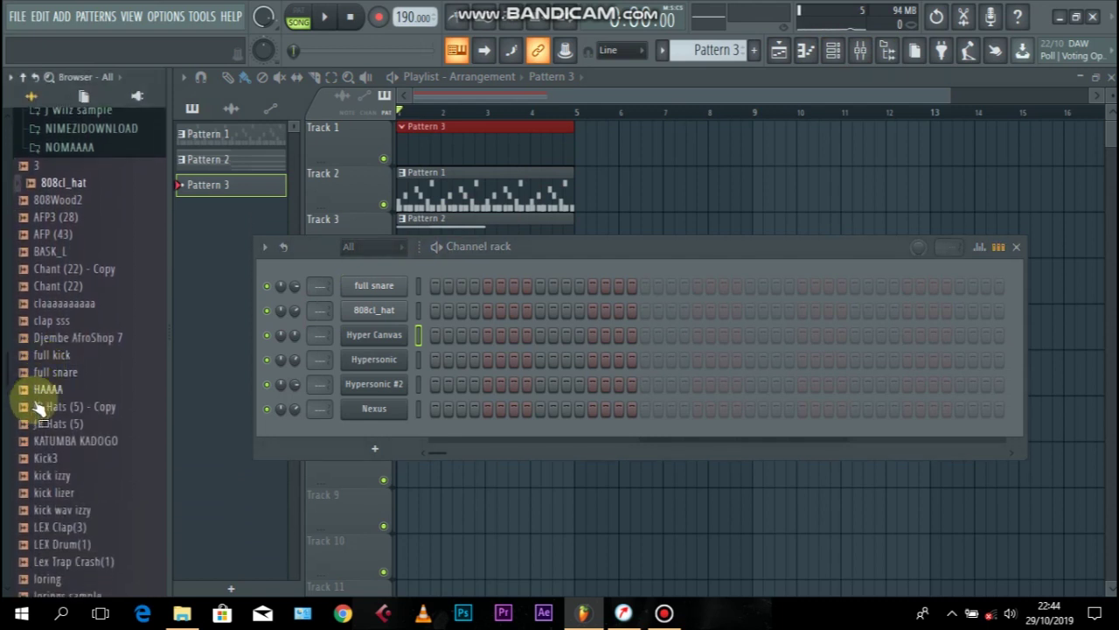
pyautogui.moveTo(300, 333); pyautogui.dragTo(375, 264)
pyautogui.rightClick(385, 287)
pyautogui.click(430, 284)
# Add C5 kick notes at 1:01:00, 1:09:00, 2:01:00 and 2:09:00 while the song plays.
pyautogui.press('space')
pyautogui.click(391, 376)
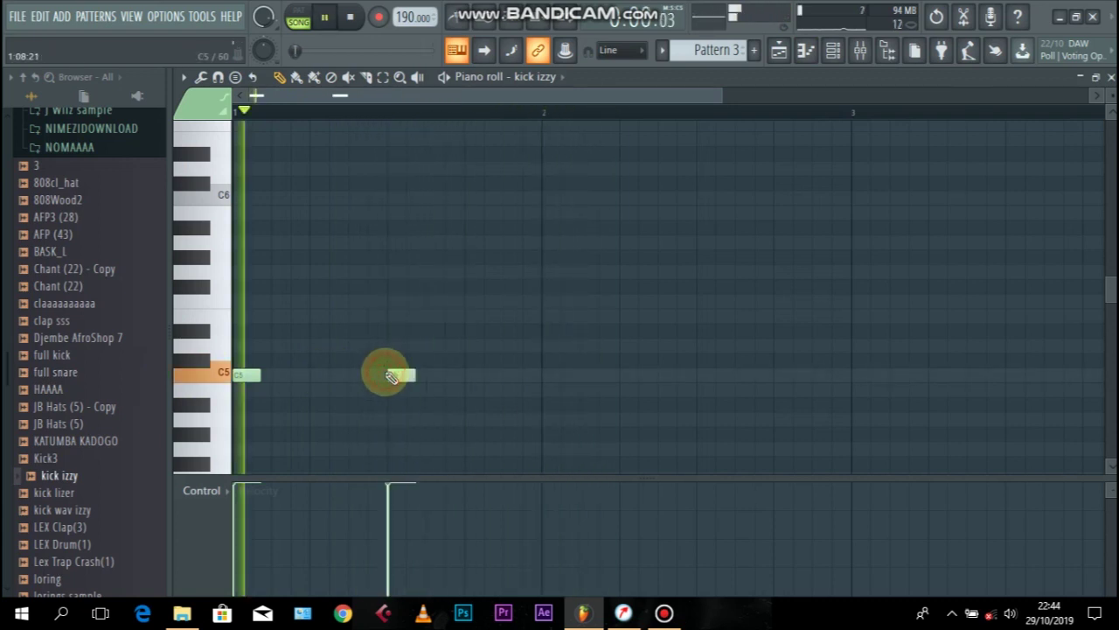
pyautogui.click(545, 375)
pyautogui.click(697, 375)
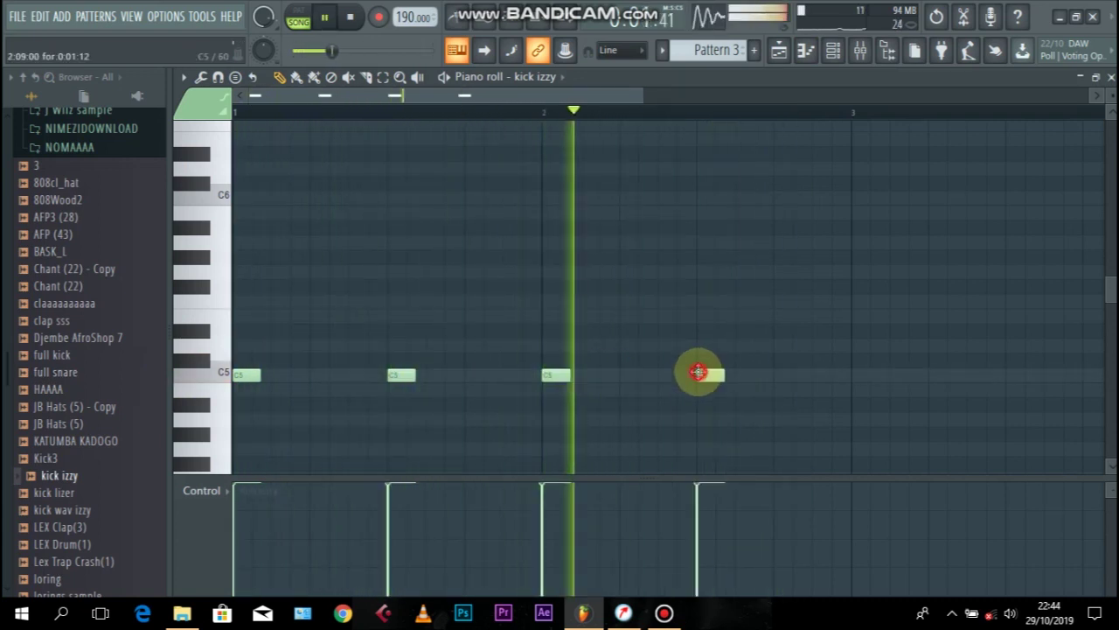
# Add a fifth C5 kick note, set the snap to 1/2 step and shift that note to 2:11:12.
pyautogui.click(737, 375)
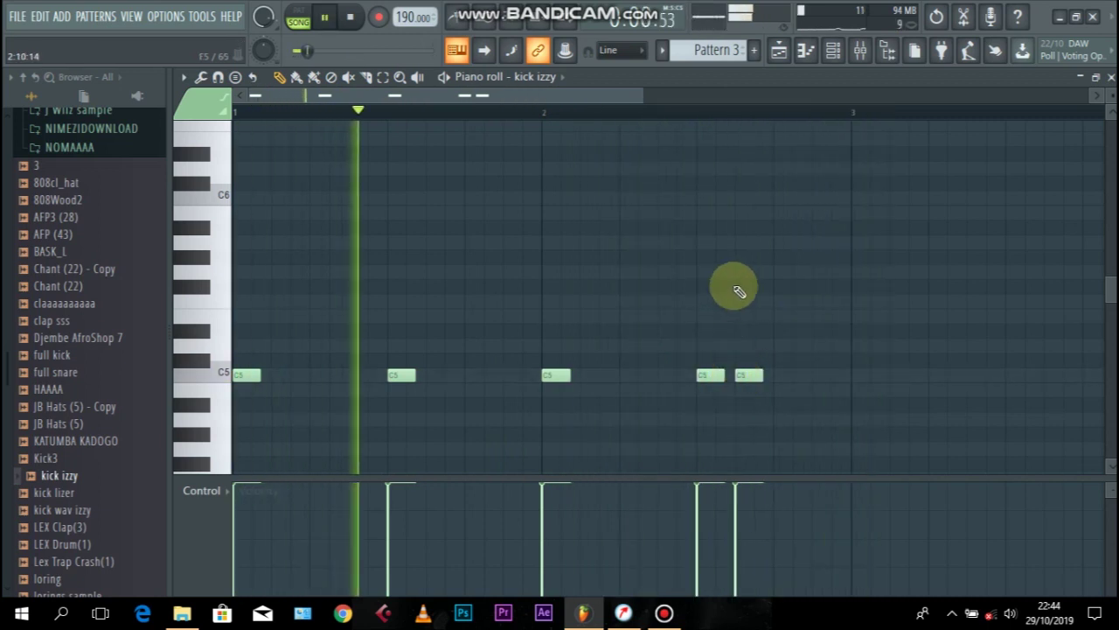
pyautogui.click(622, 50)
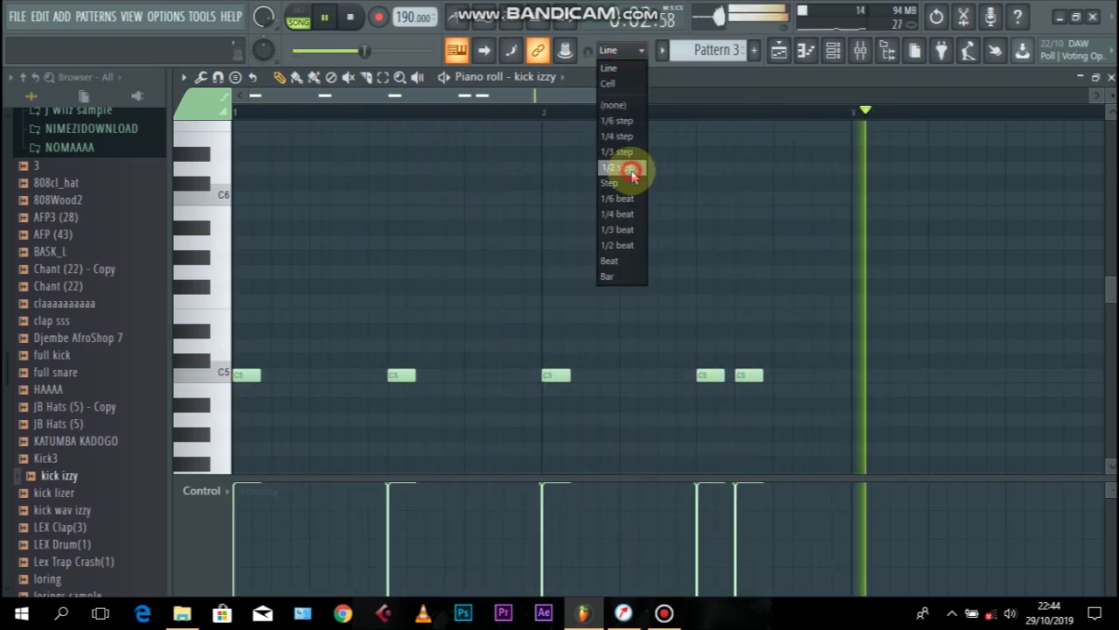
pyautogui.click(630, 168)
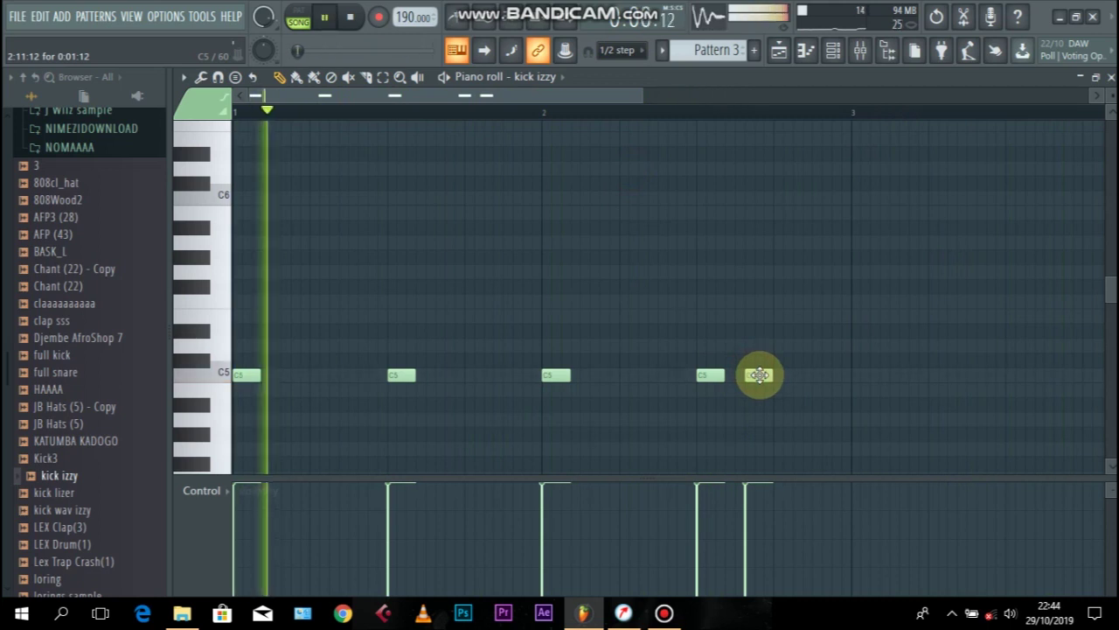
# Add C5 kick notes at the start and middle of bars 3 and 4, plus an extra late bar 4 note matching bar 2.
pyautogui.moveTo(645, 103); pyautogui.dragTo(807, 150)
pyautogui.click(678, 375)
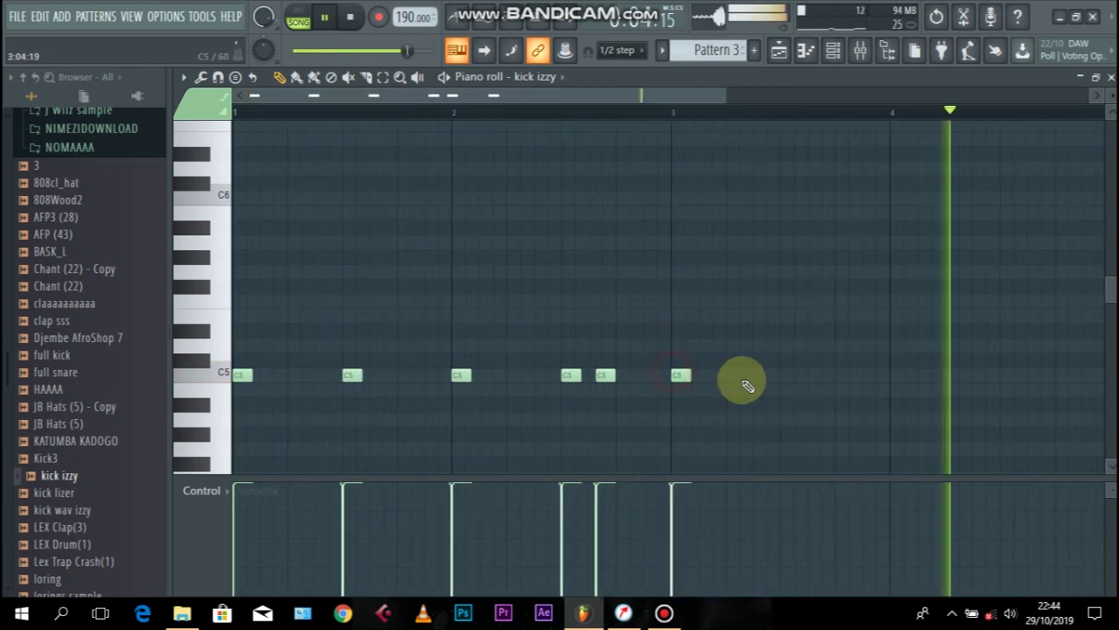
pyautogui.click(781, 374)
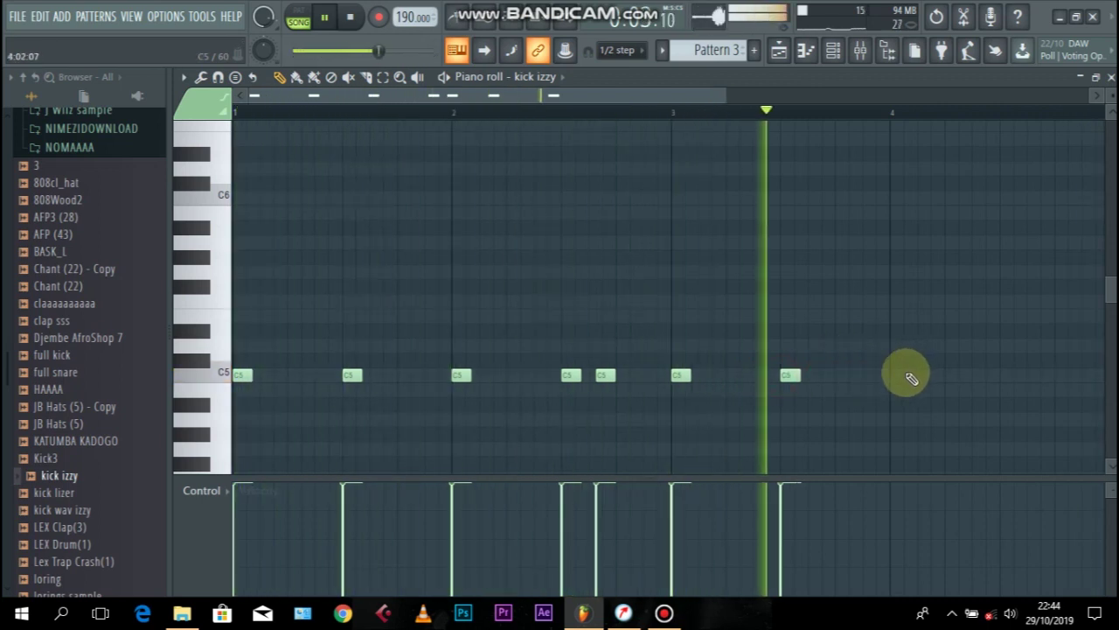
pyautogui.click(900, 375)
pyautogui.click(1006, 375)
pyautogui.moveTo(908, 375); pyautogui.dragTo(900, 379)
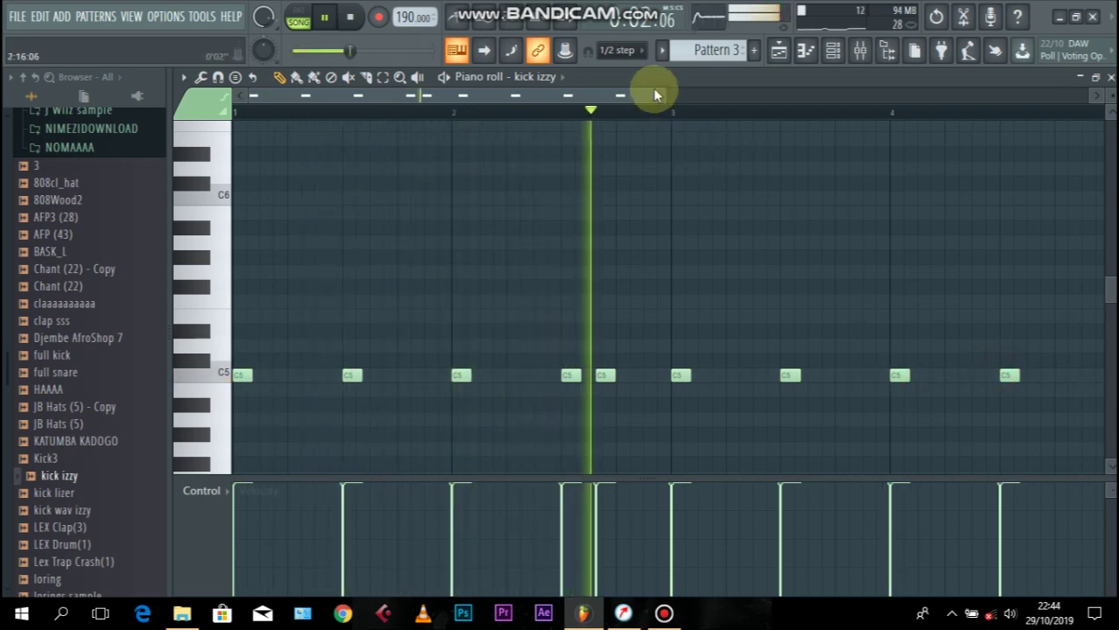
pyautogui.moveTo(666, 95); pyautogui.dragTo(813, 94)
pyautogui.click(831, 375)
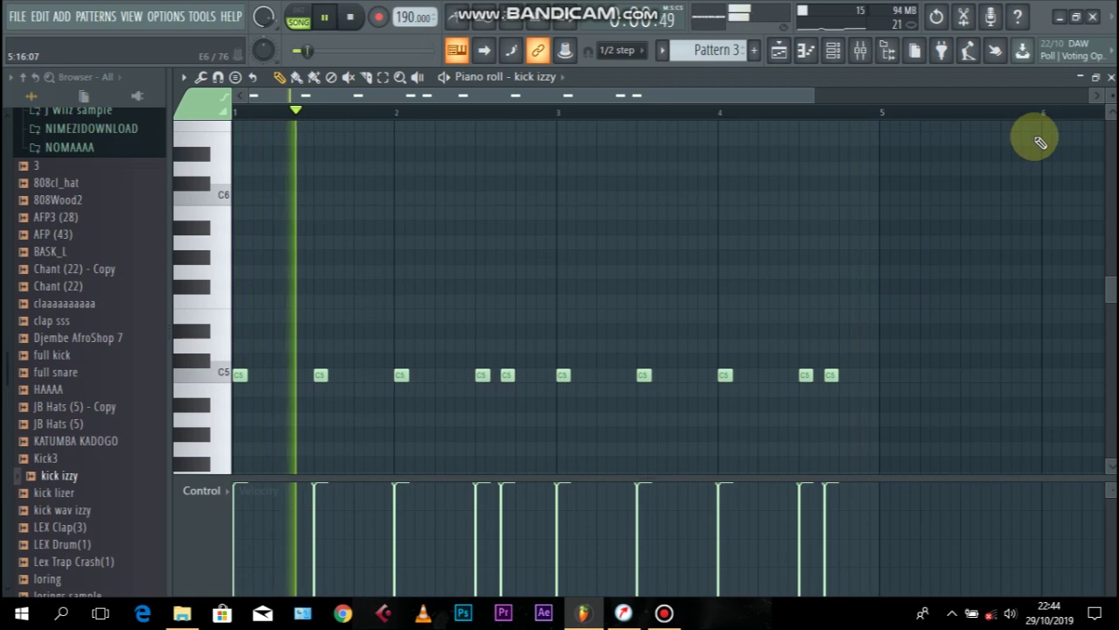
# Close the kick's Piano roll, reset the kick izzy channel volume to its default and stop playback.
pyautogui.click(1110, 77)
pyautogui.rightClick(293, 284)
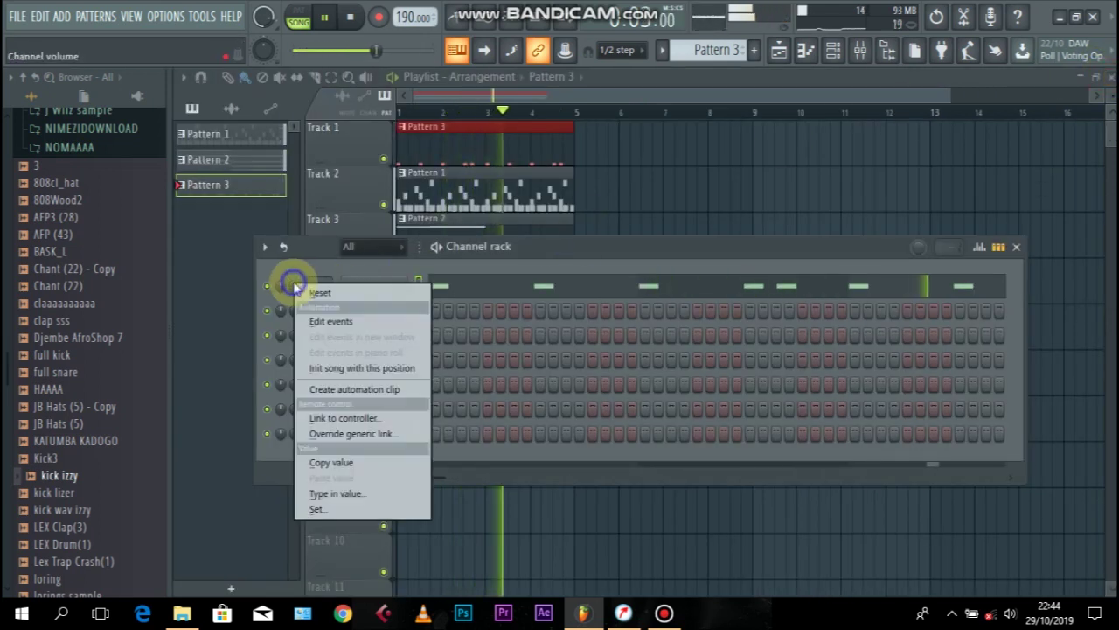
pyautogui.click(341, 291)
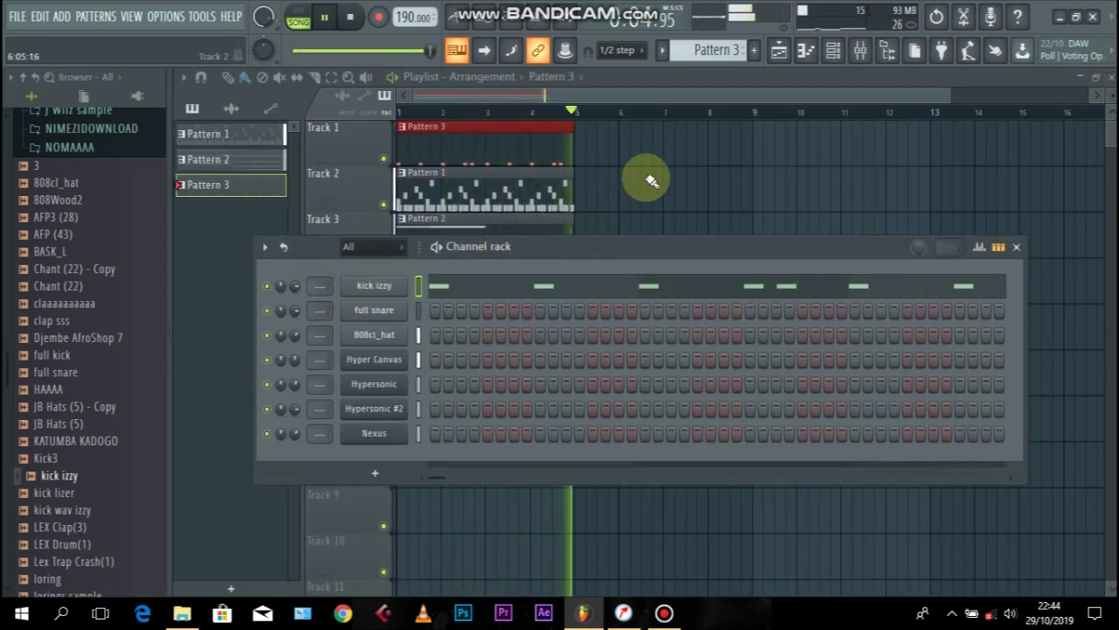
pyautogui.press('space')
pyautogui.press('F6')
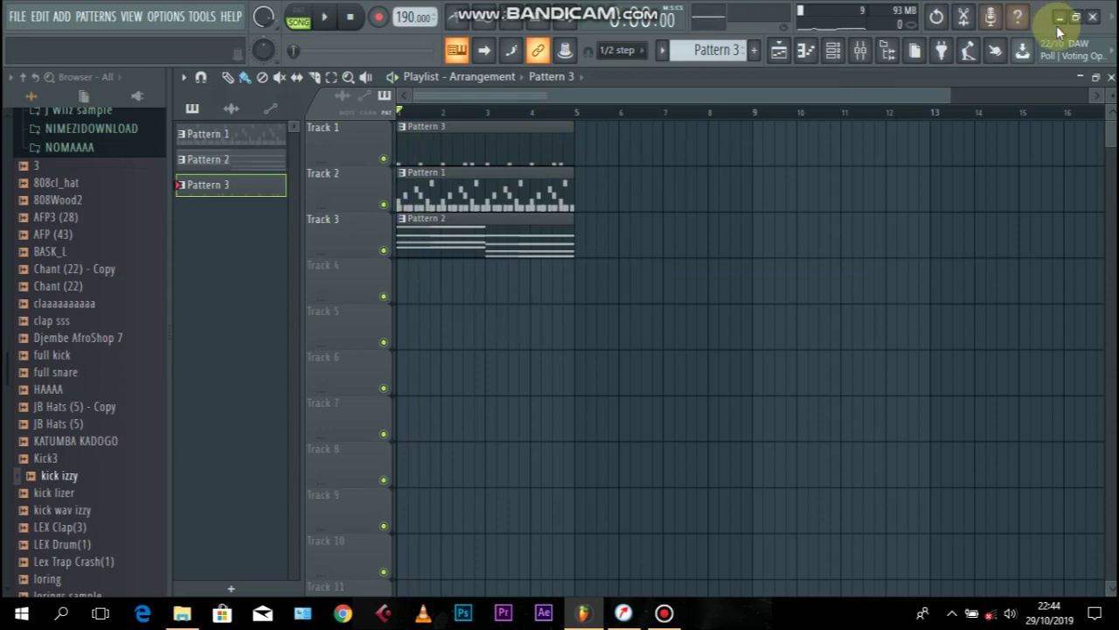
# Switch to the empty Pattern 4 and add the LEX Clap(3) sample as a new channel in the Channel rack.
pyautogui.click(1108, 77)
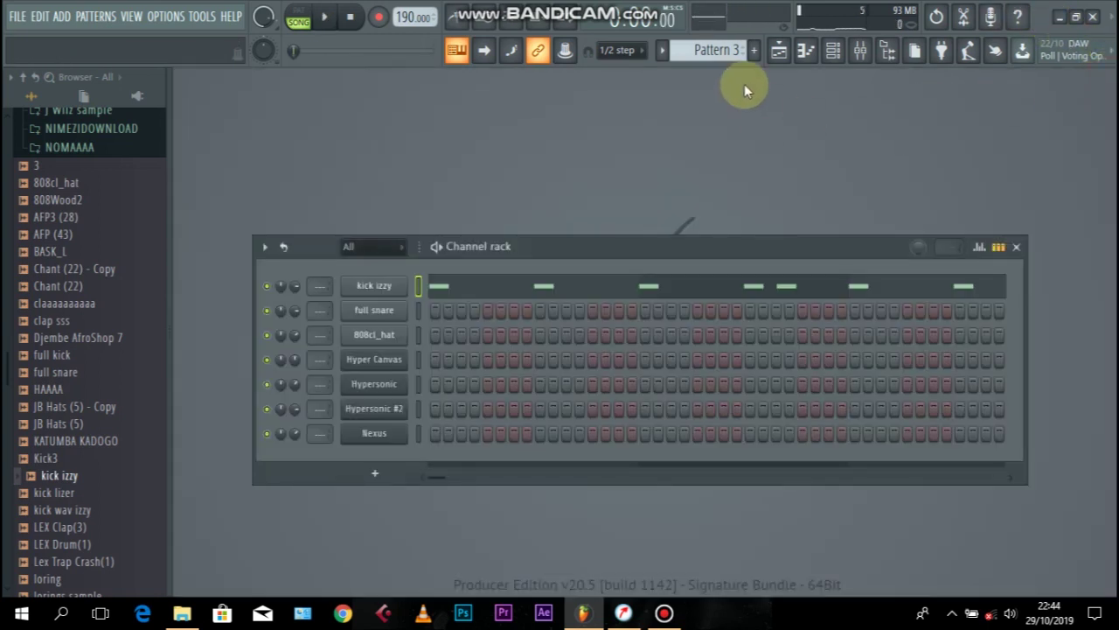
pyautogui.click(834, 55)
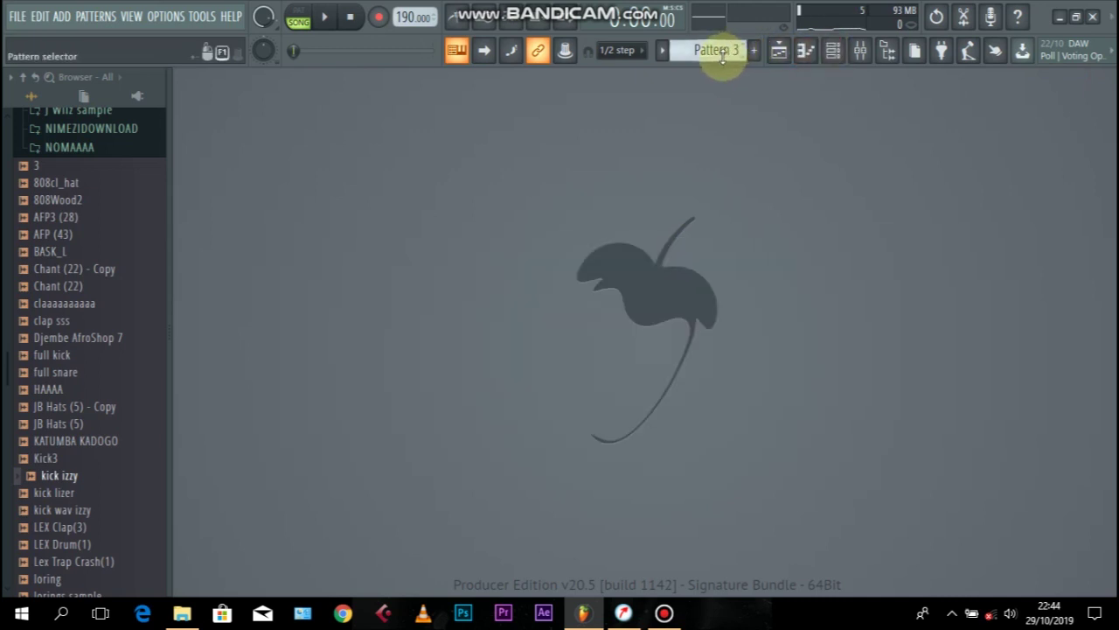
pyautogui.click(831, 55)
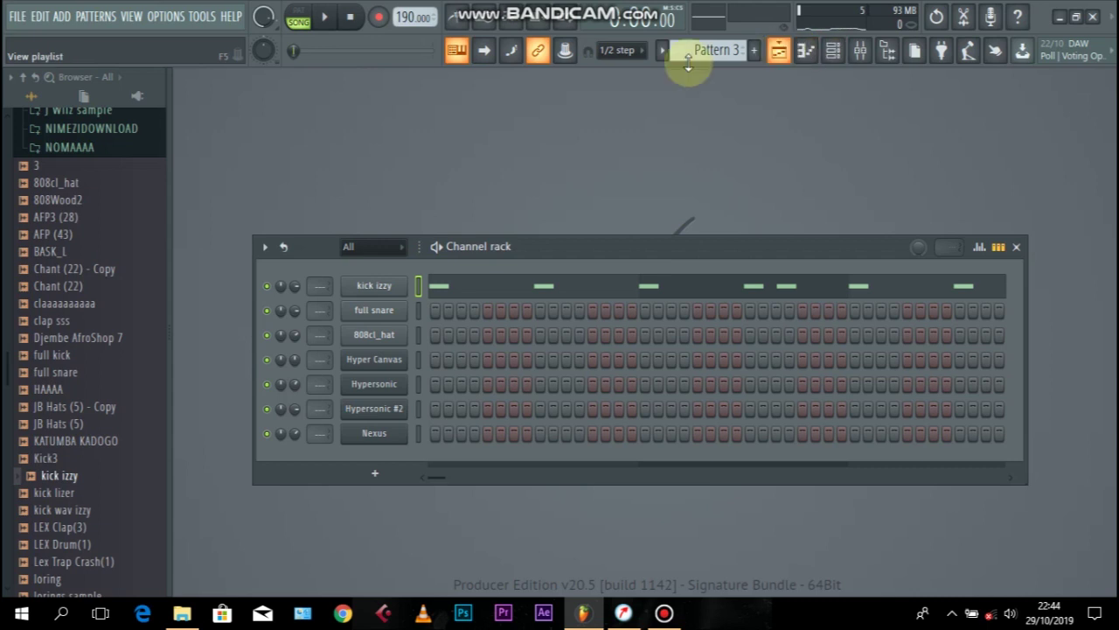
pyautogui.scroll(1, 698, 50)
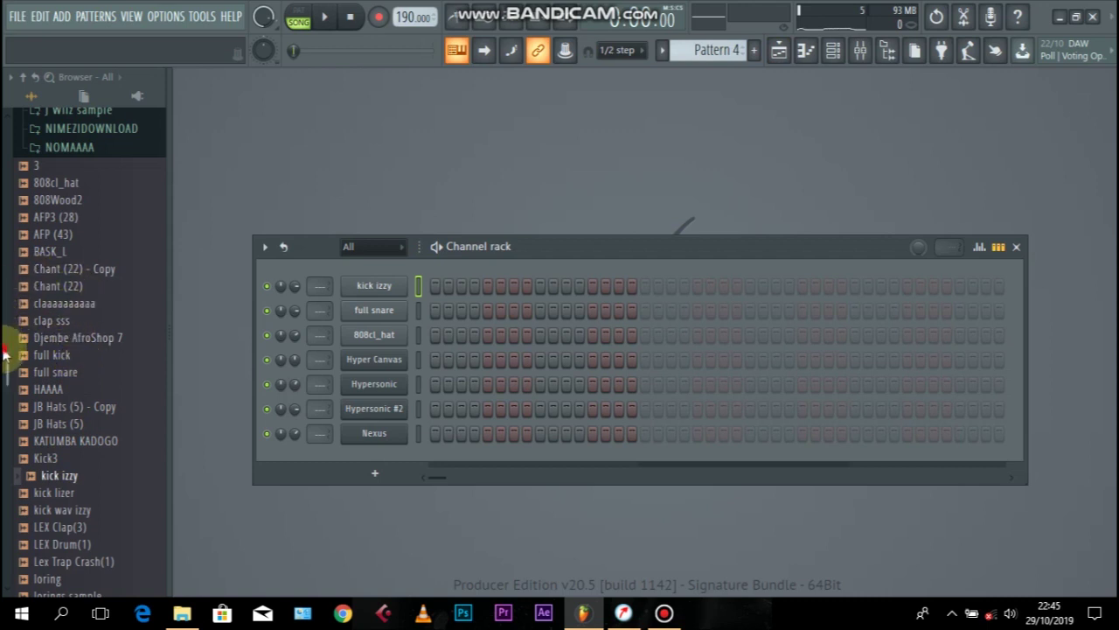
pyautogui.scroll(-1, 77, 446)
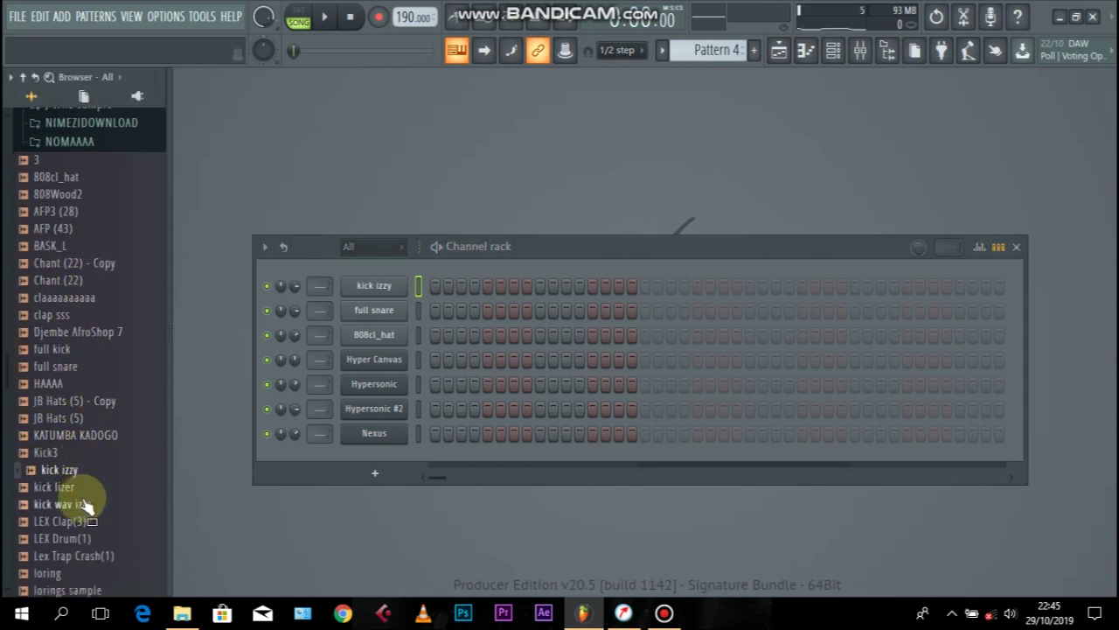
pyautogui.moveTo(87, 523); pyautogui.dragTo(405, 460)
# Place a Pattern 4 clip at bar 1 of Track 4 in the Playlist and open it in the Channel rack.
pyautogui.click(781, 56)
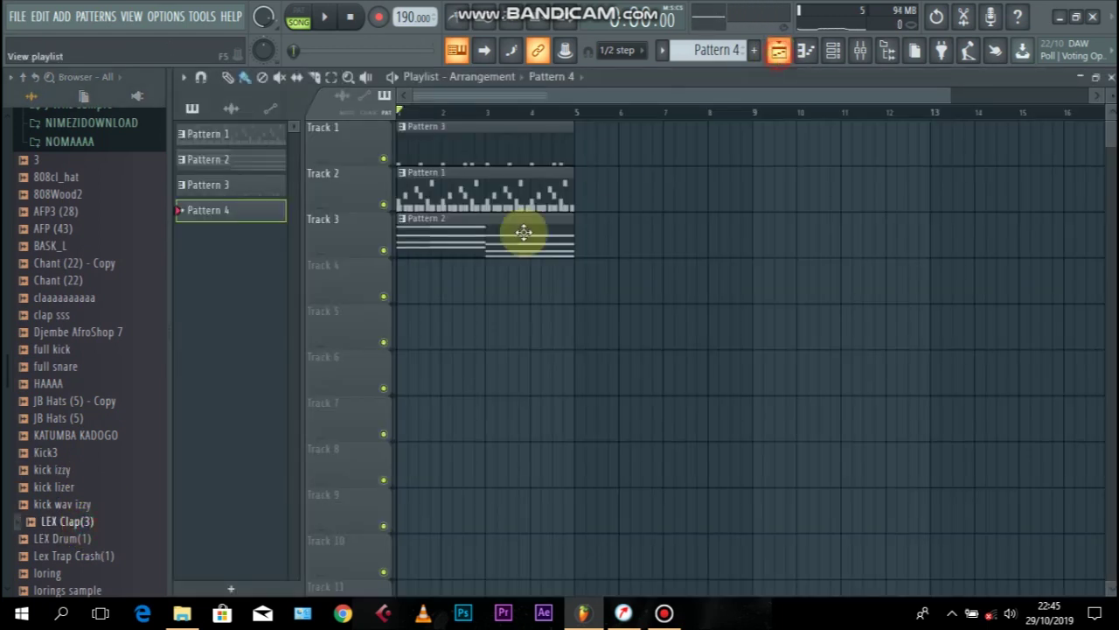
pyautogui.moveTo(455, 287); pyautogui.dragTo(366, 287)
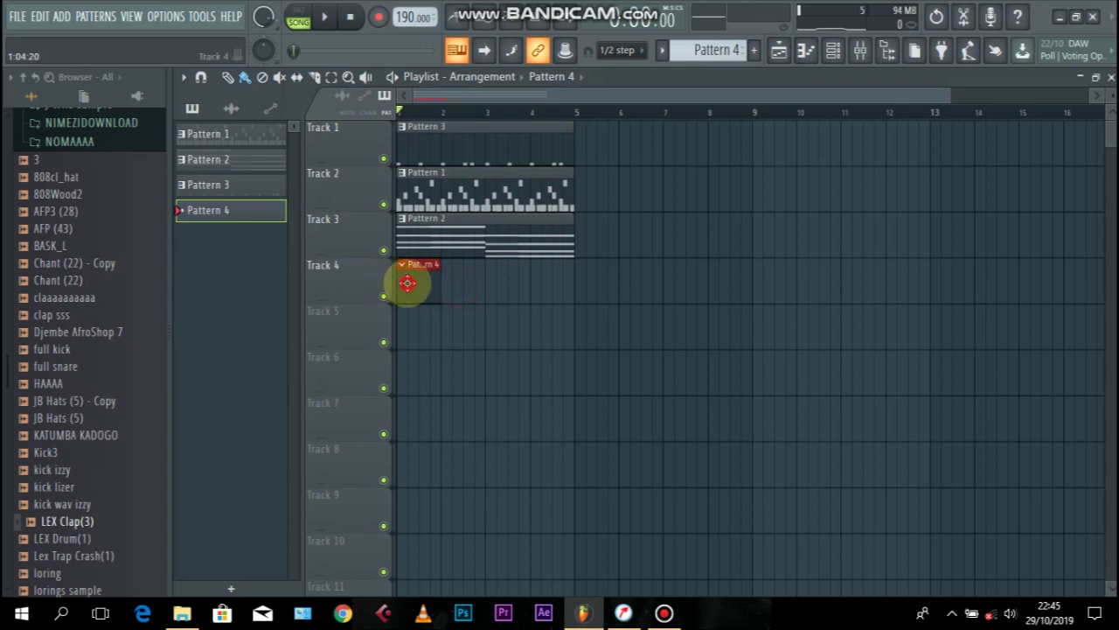
pyautogui.doubleClick(407, 283)
# Open the LEX Clap(3) Piano roll, add a C5 note at the start of bar 1 and play the song.
pyautogui.rightClick(387, 456)
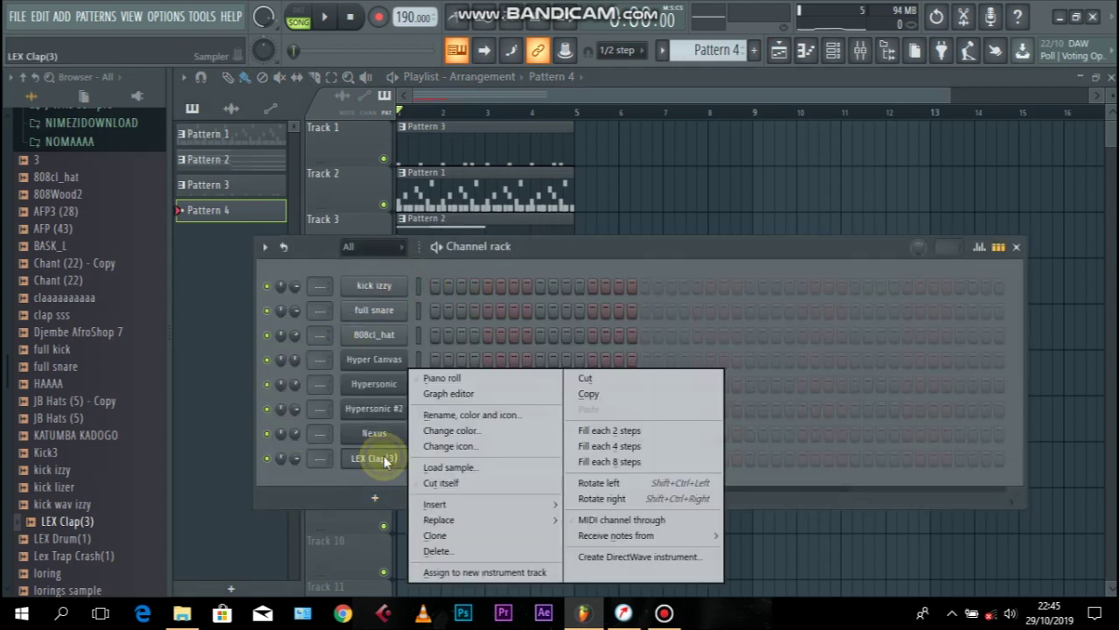
pyautogui.click(473, 380)
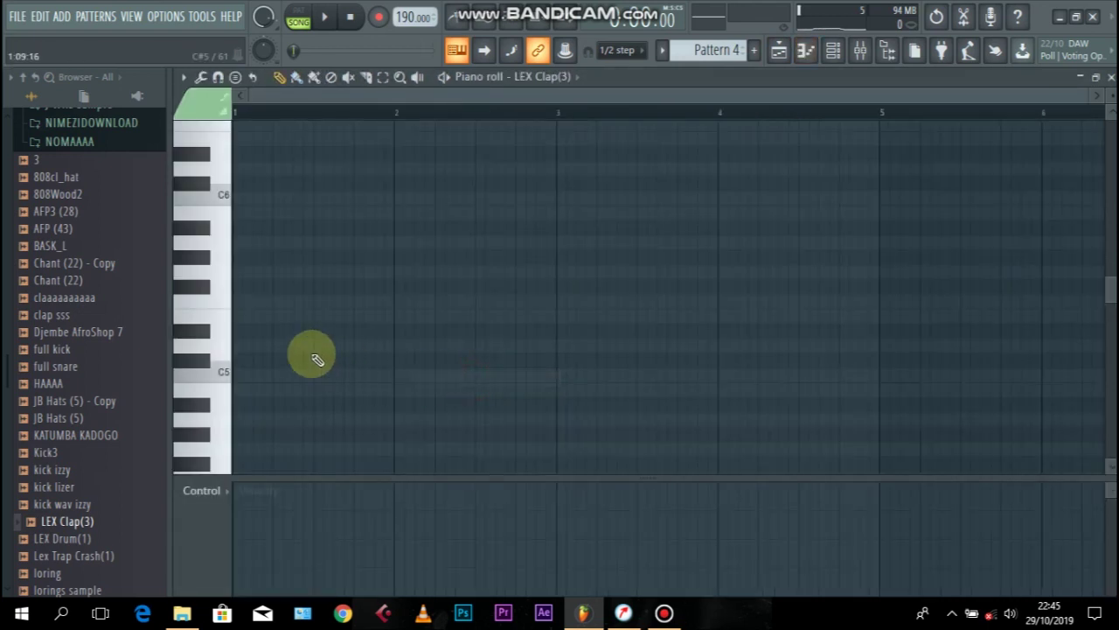
pyautogui.click(242, 374)
pyautogui.press('space')
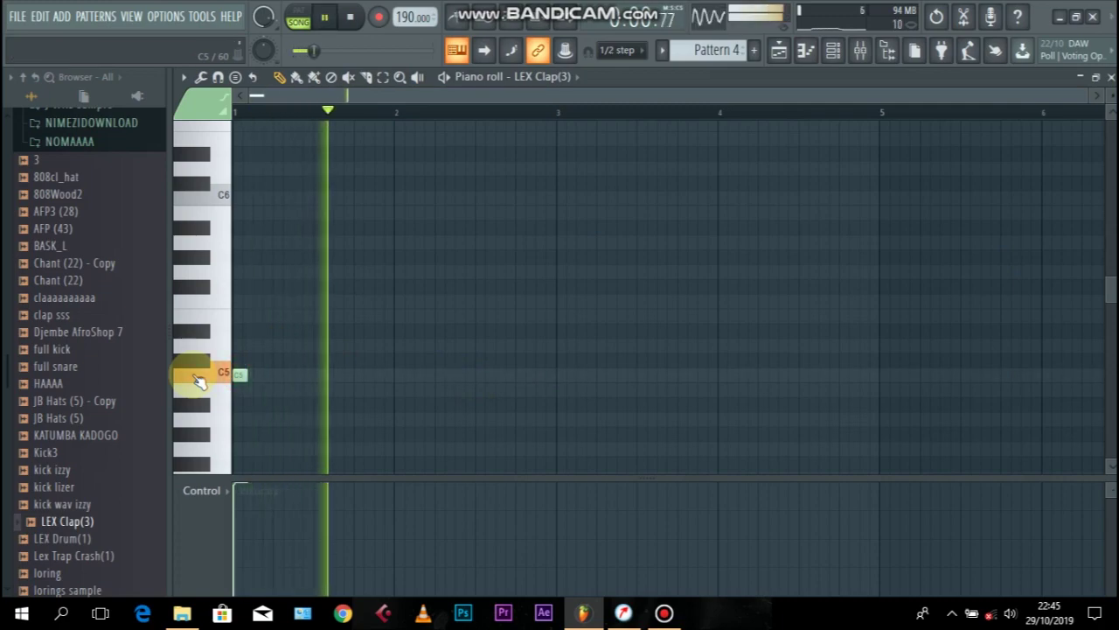